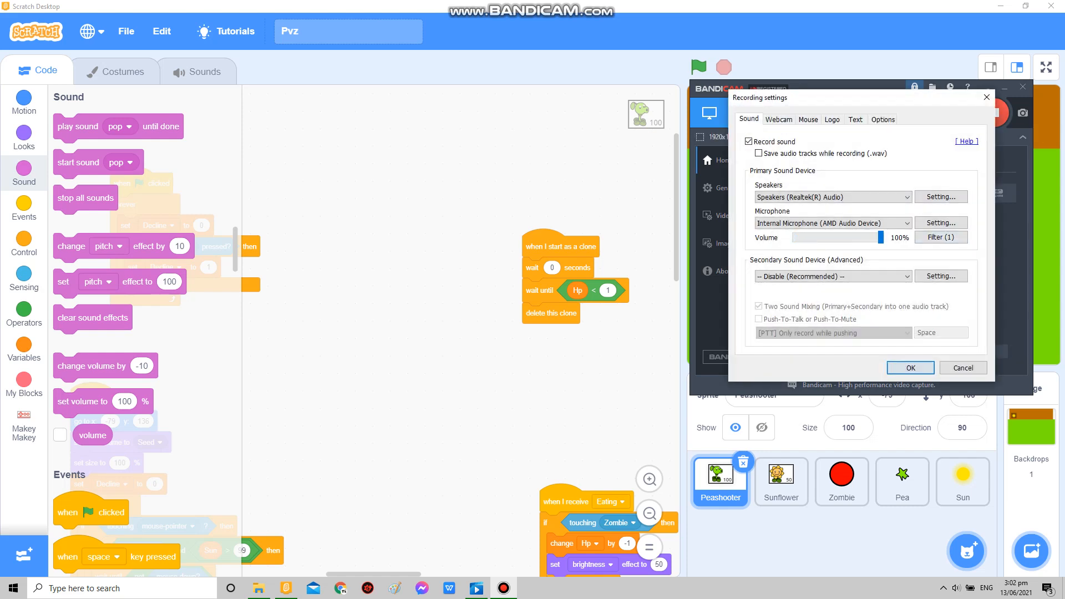
- Show the game stage full screen and start the project with the green flag
key(Return)
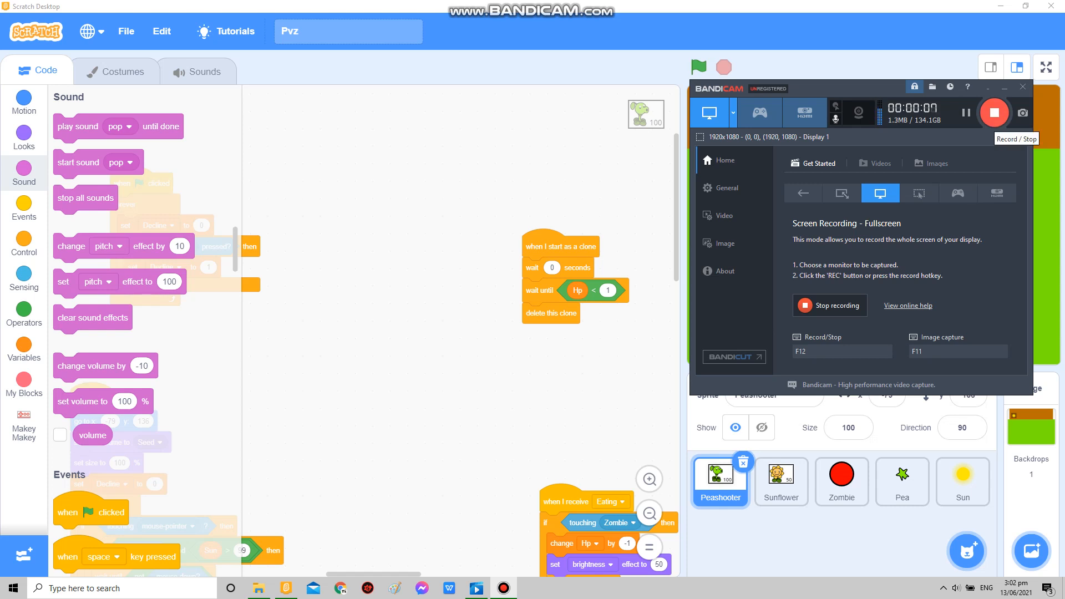
click(1004, 86)
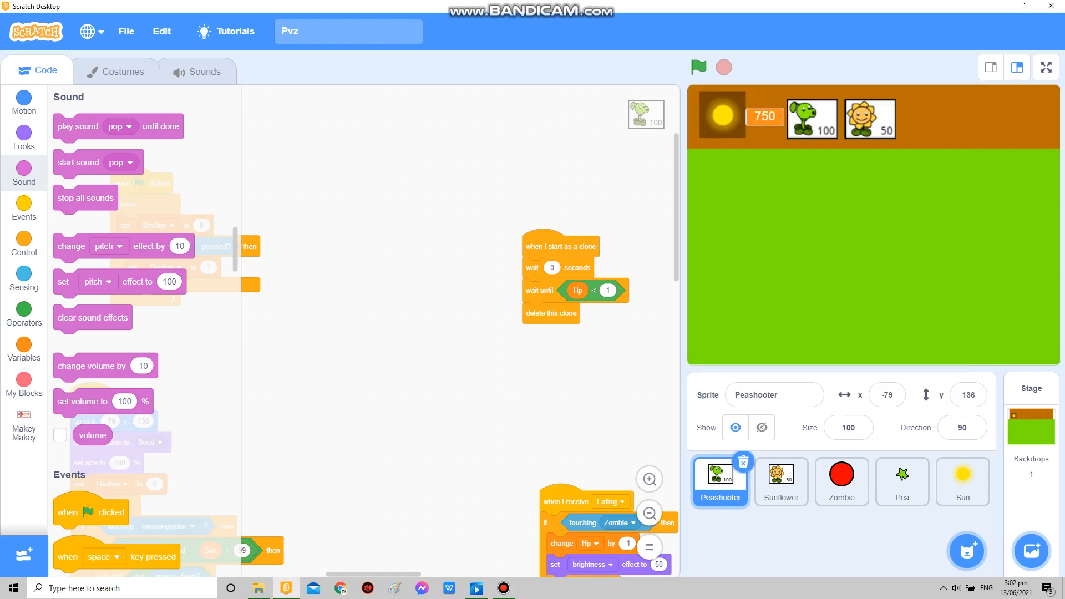
click(1045, 66)
click(196, 29)
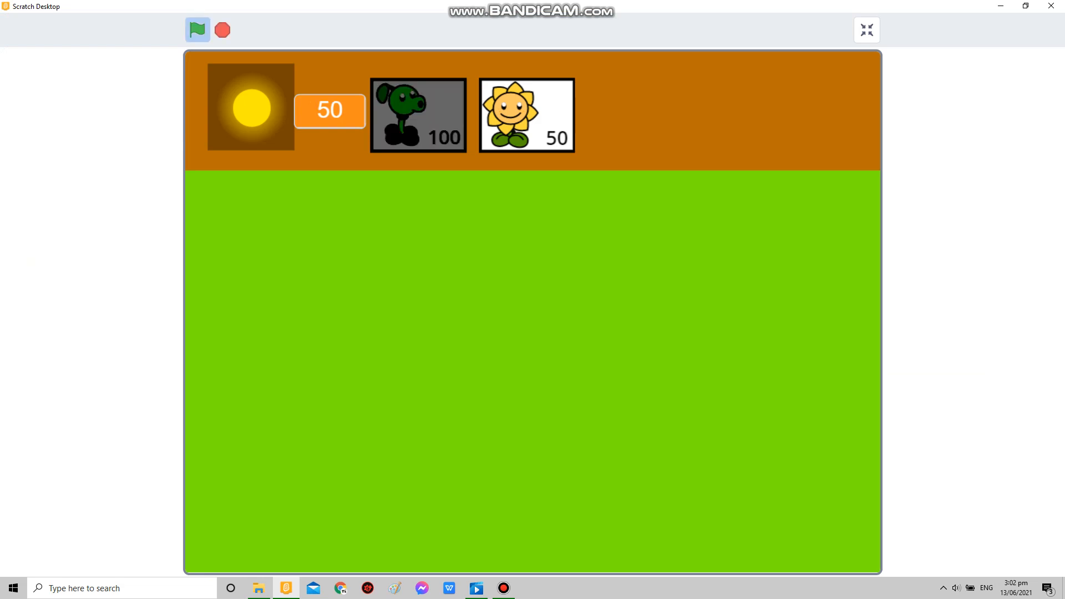
- Plant two Sunflowers and a Peashooter in the third row from the seed cards
click(526, 115)
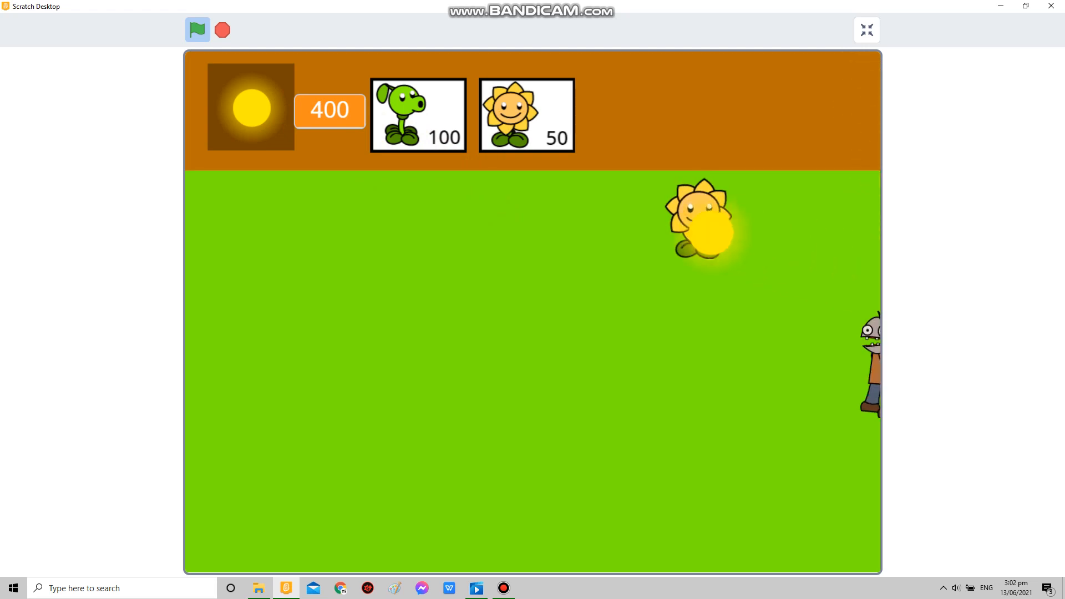
click(526, 115)
click(699, 296)
click(418, 115)
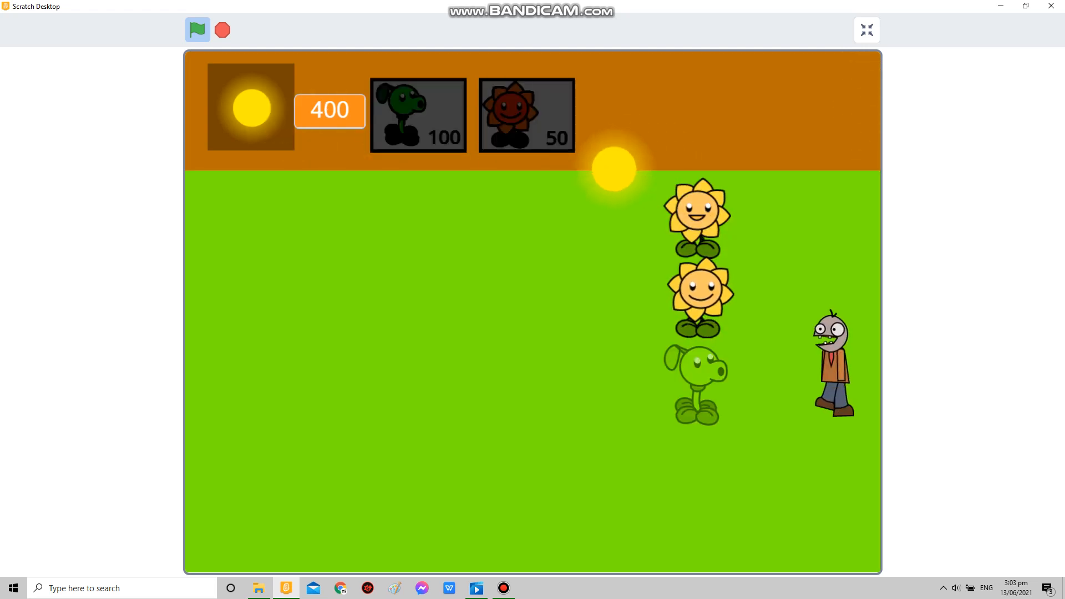
click(699, 383)
- Collect the suns lying on the lawn up to 700, then leave full-screen play
click(582, 233)
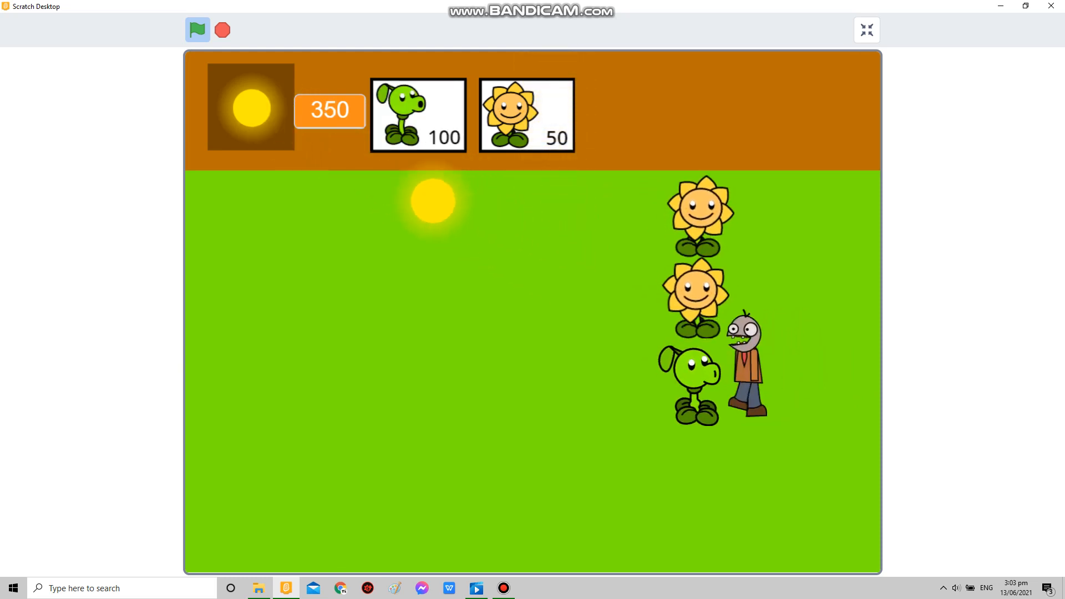
click(433, 202)
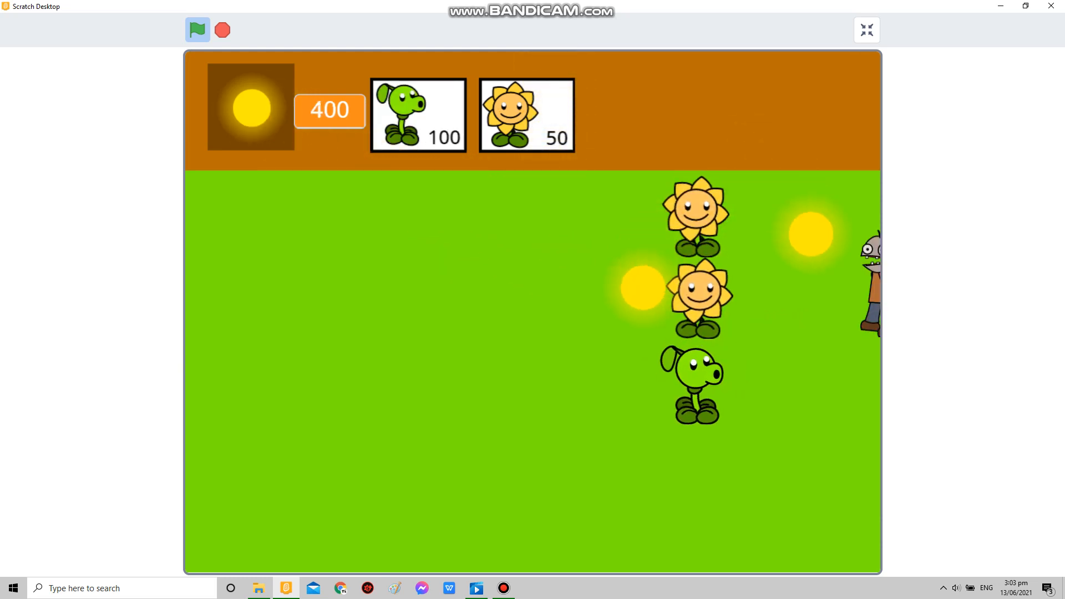
click(641, 288)
click(811, 234)
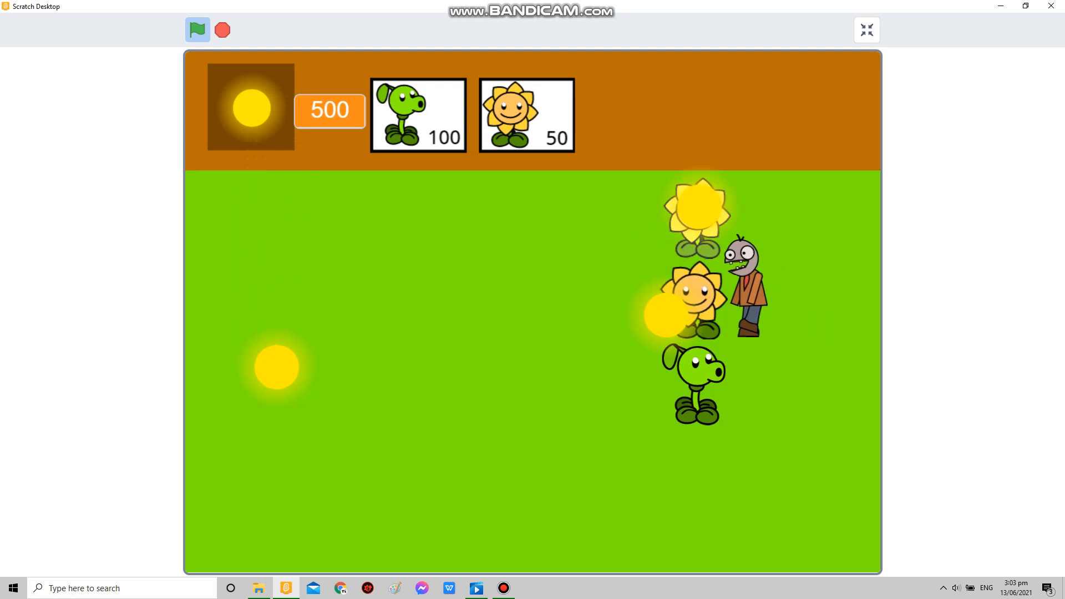
click(666, 315)
click(699, 203)
click(275, 366)
click(769, 238)
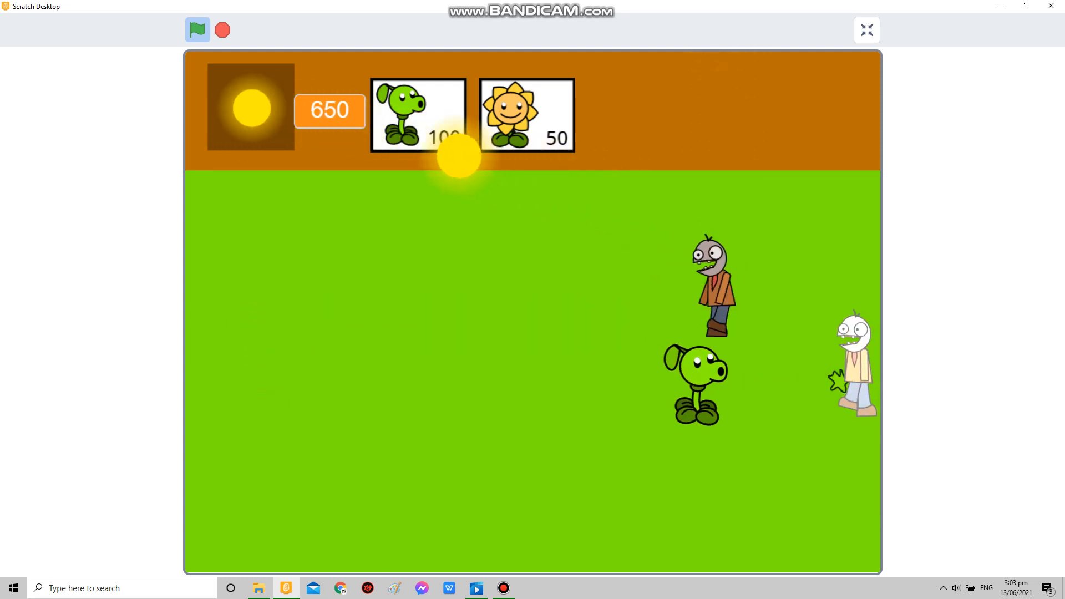
key(Escape)
- Review the Sunflower sprite's Hitbox and Idle costumes and return to its code
click(780, 480)
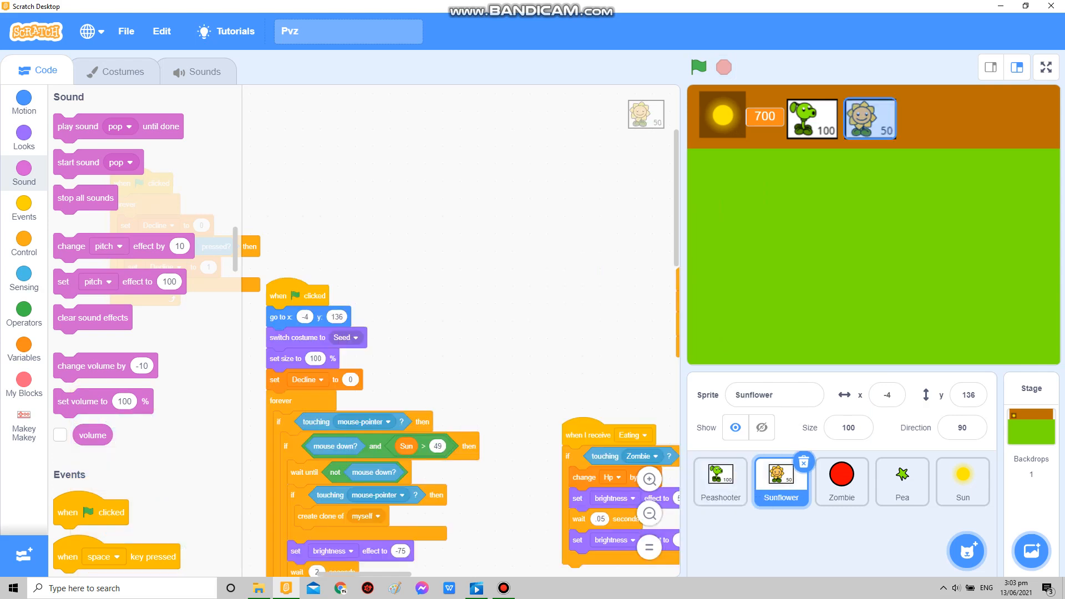
click(124, 72)
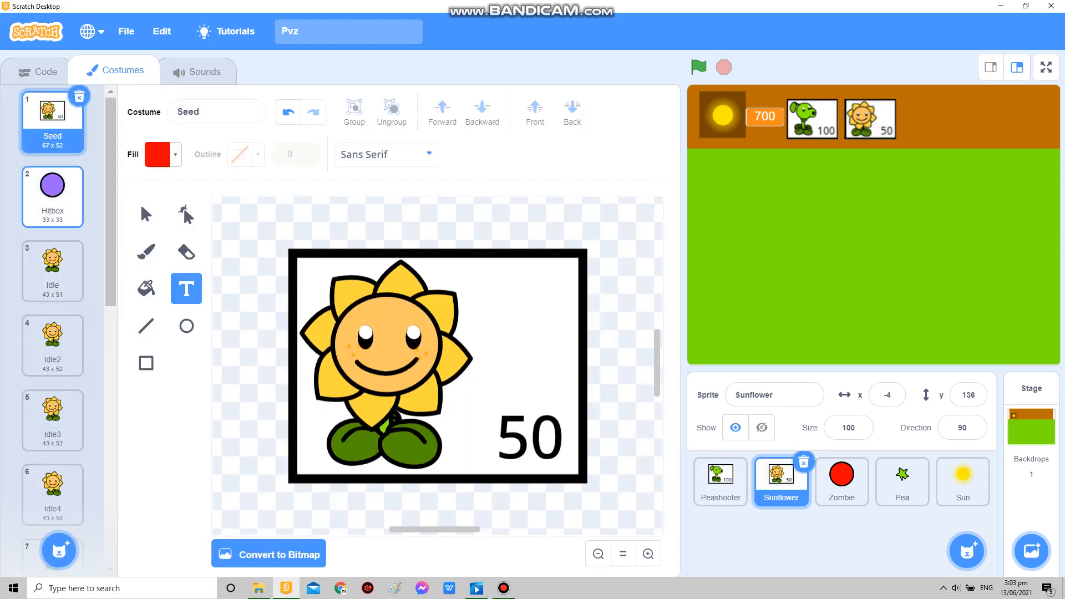
click(52, 194)
click(52, 268)
click(52, 193)
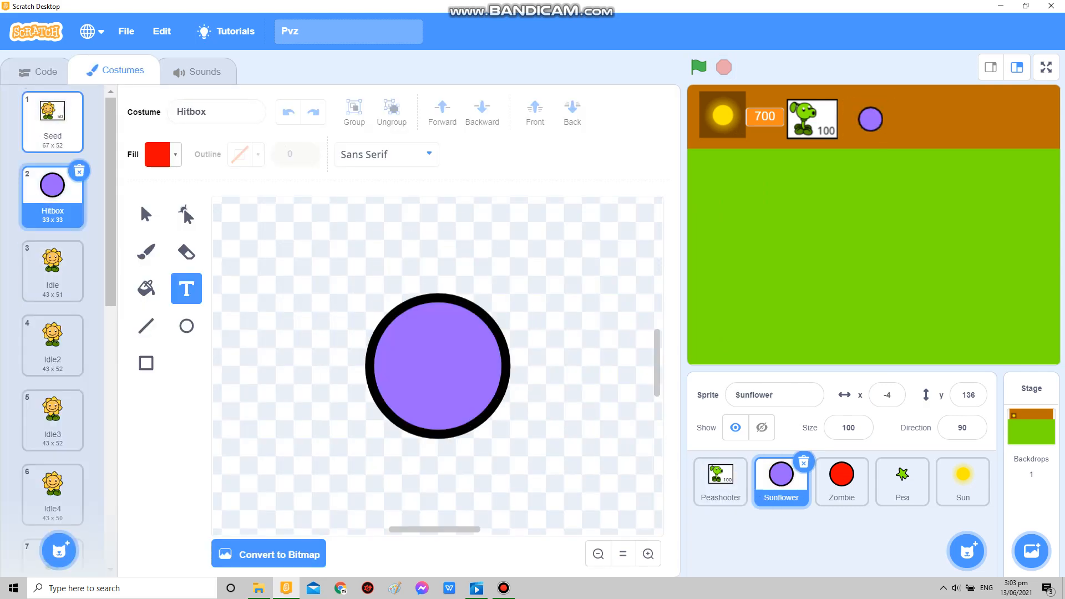
click(46, 71)
- Add a switch costume to Hitbox block inside the Eating script's touching-Zombie check
drag(499, 250, 375, 125)
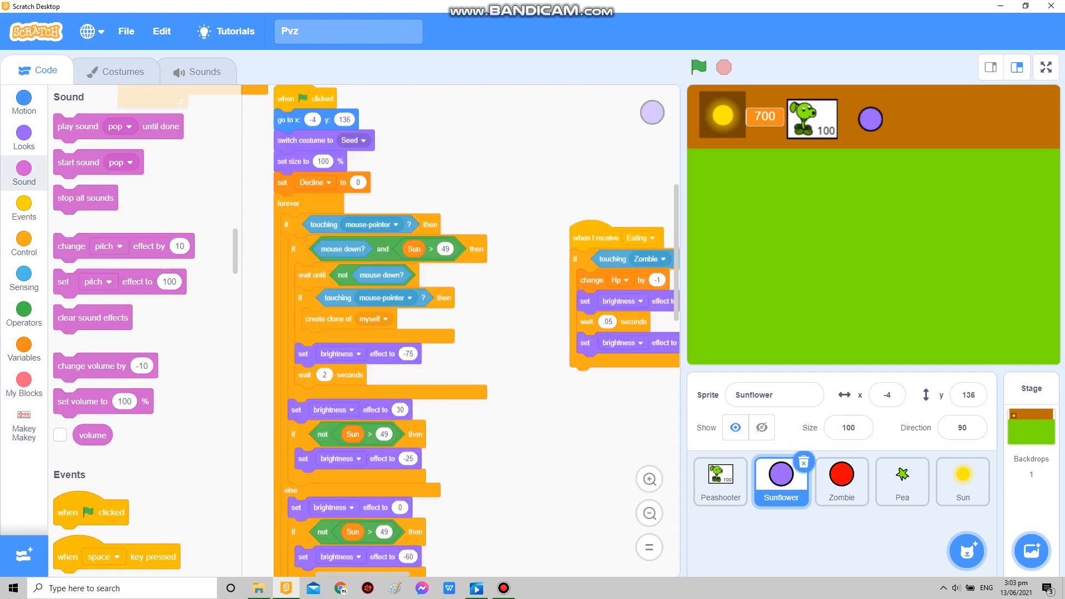
scroll(458, 292, up, 1)
click(24, 137)
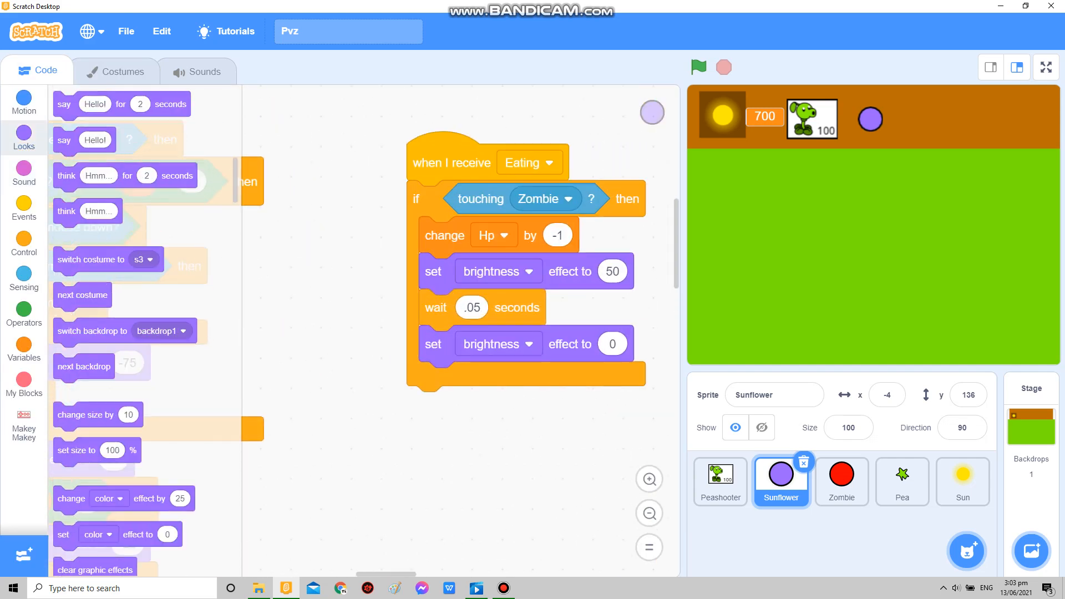
scroll(457, 291, up, 1)
mouse_move(92, 281)
mouse_down()
mouse_move(250, 287)
mouse_move(391, 267)
mouse_up()
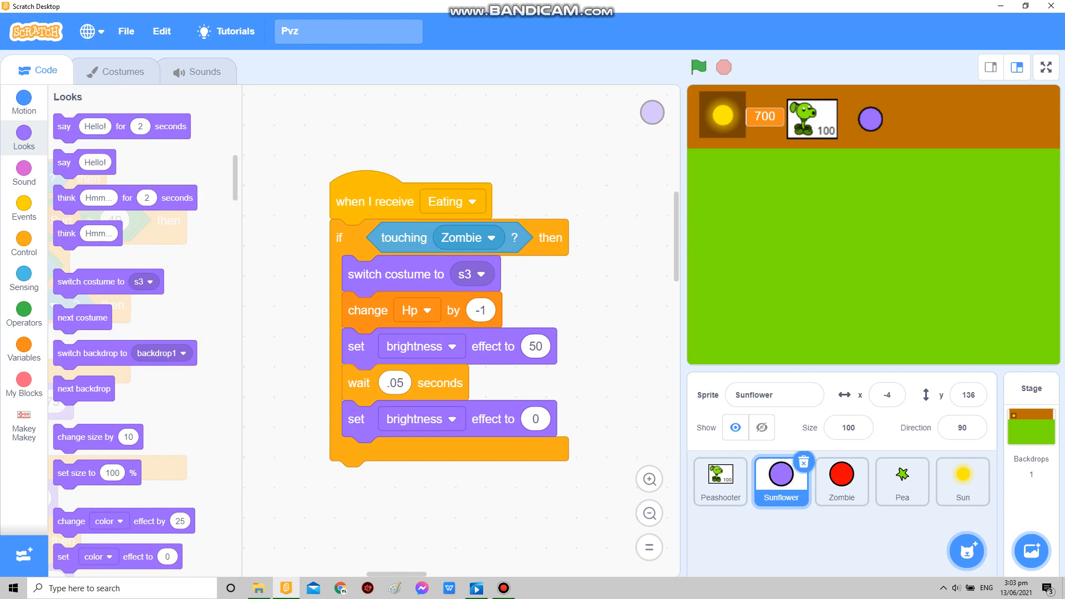
click(481, 273)
click(443, 344)
click(24, 348)
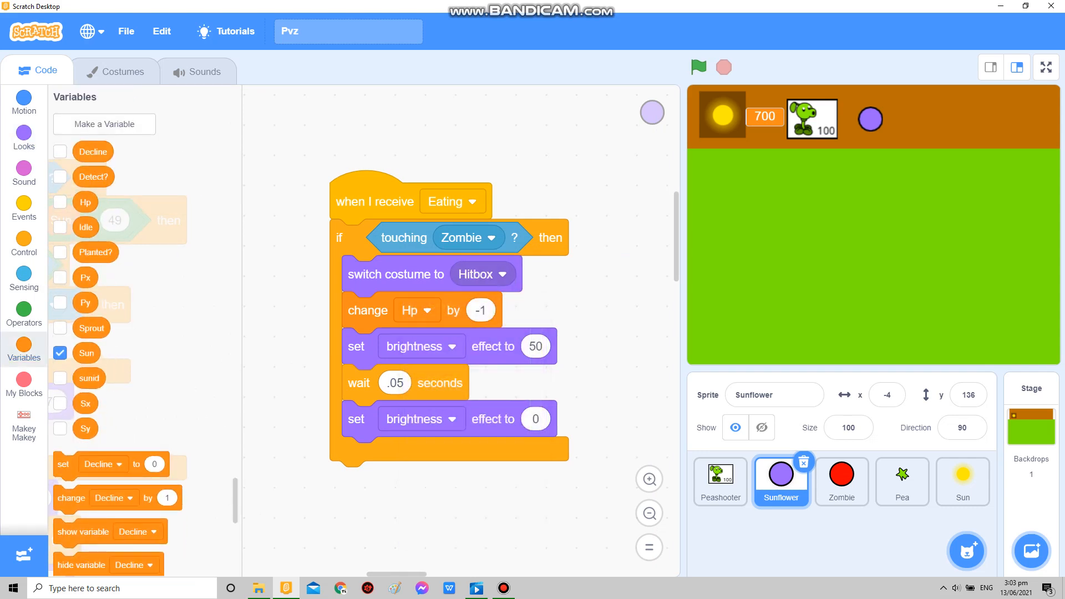
- Create variable c and set c to the costume number in the Eating script
click(104, 124)
text(c)
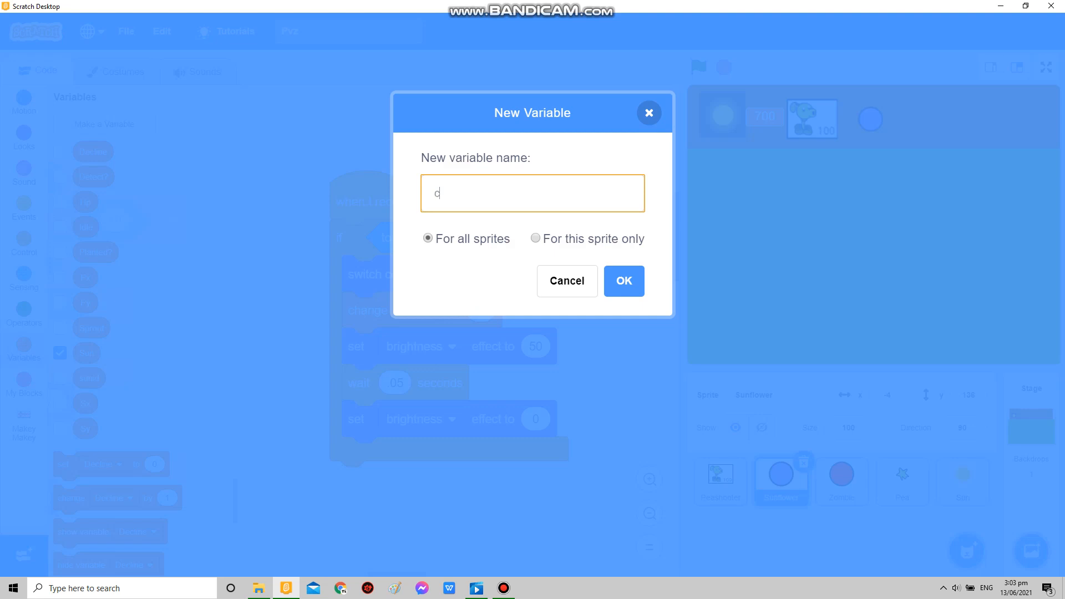
key(Return)
drag(75, 489, 366, 310)
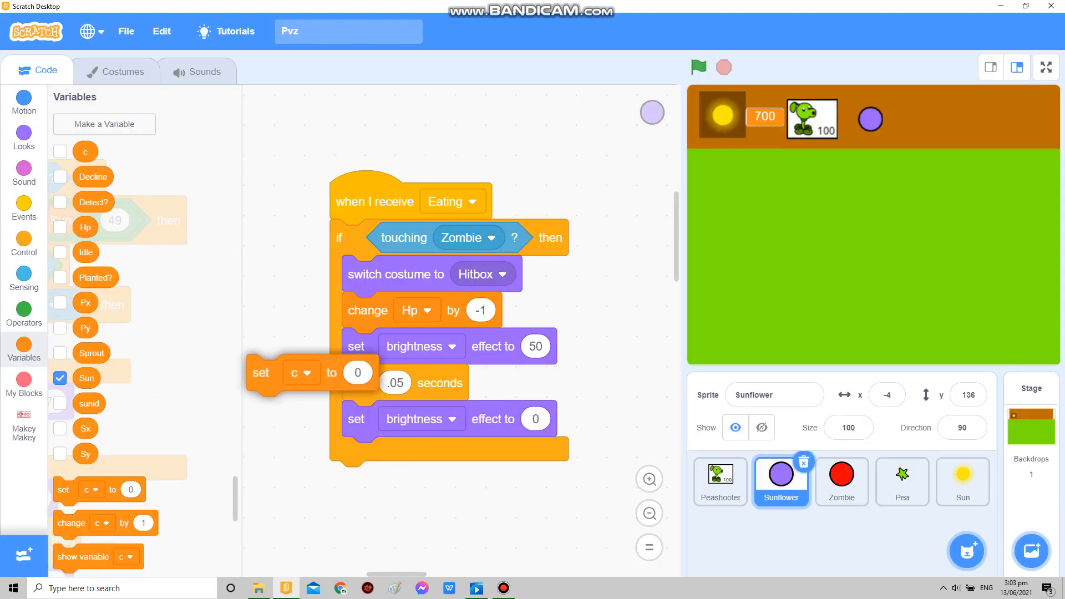
click(23, 137)
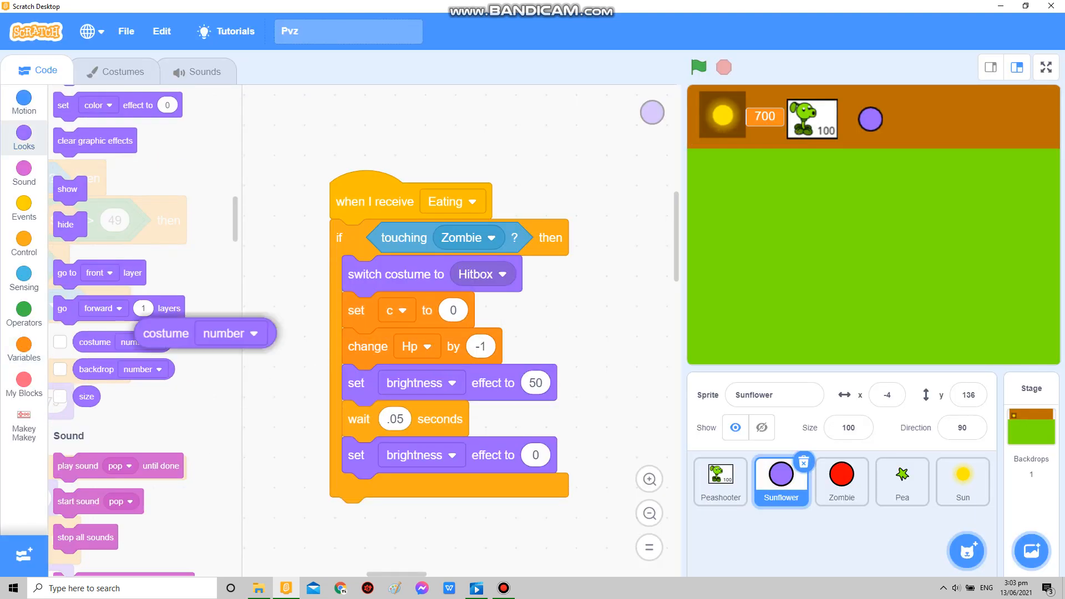
drag(91, 333, 466, 309)
scroll(141, 333, down, 5)
- Wrap the damage steps in a new if block using a copied touching Zombie condition
click(23, 241)
drag(74, 314, 358, 346)
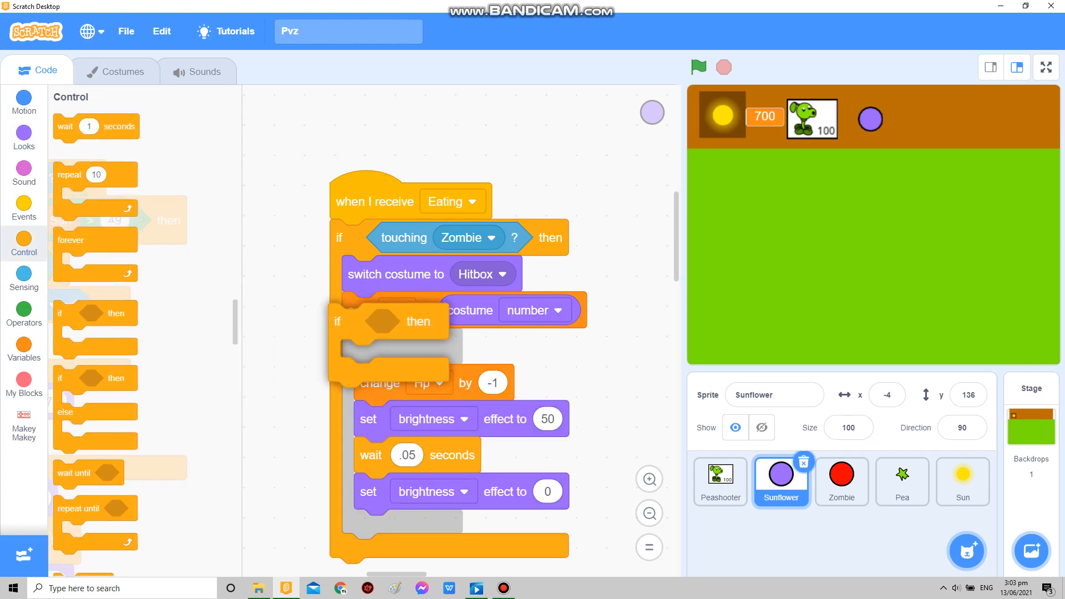
mouse_move(404, 238)
mouse_down()
mouse_move(499, 285)
mouse_move(533, 420)
mouse_up()
drag(391, 192, 367, 163)
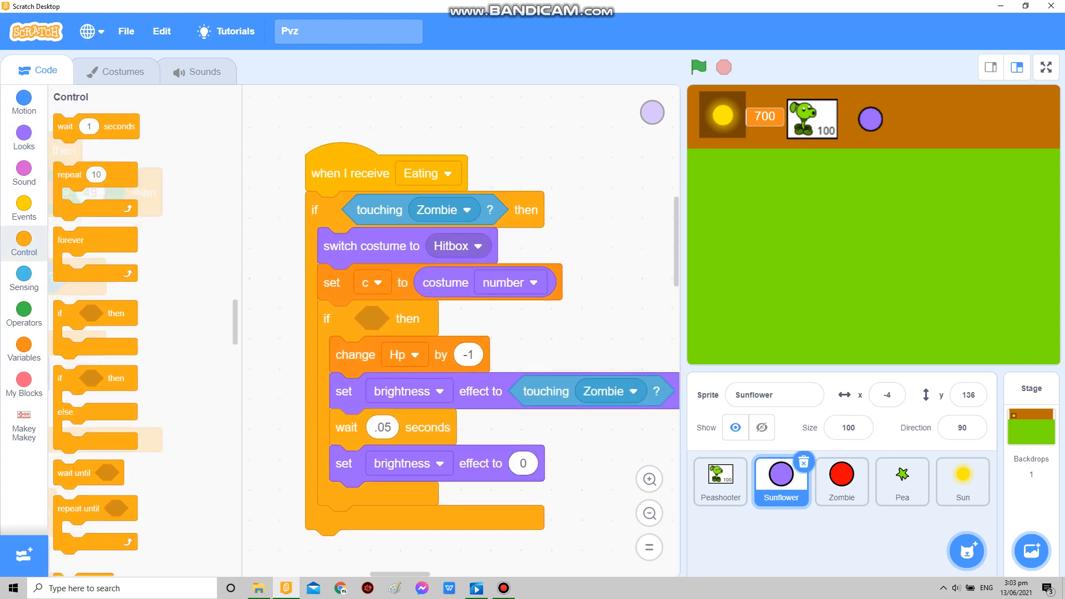
drag(540, 367, 434, 319)
scroll(457, 333, down, 3)
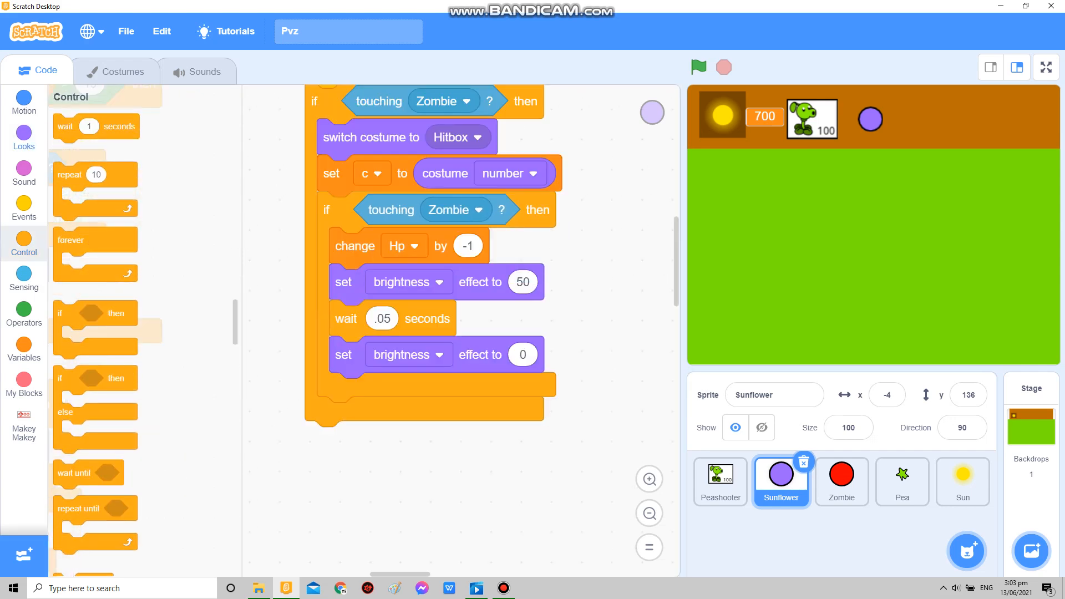
click(23, 137)
drag(92, 281, 375, 415)
click(23, 346)
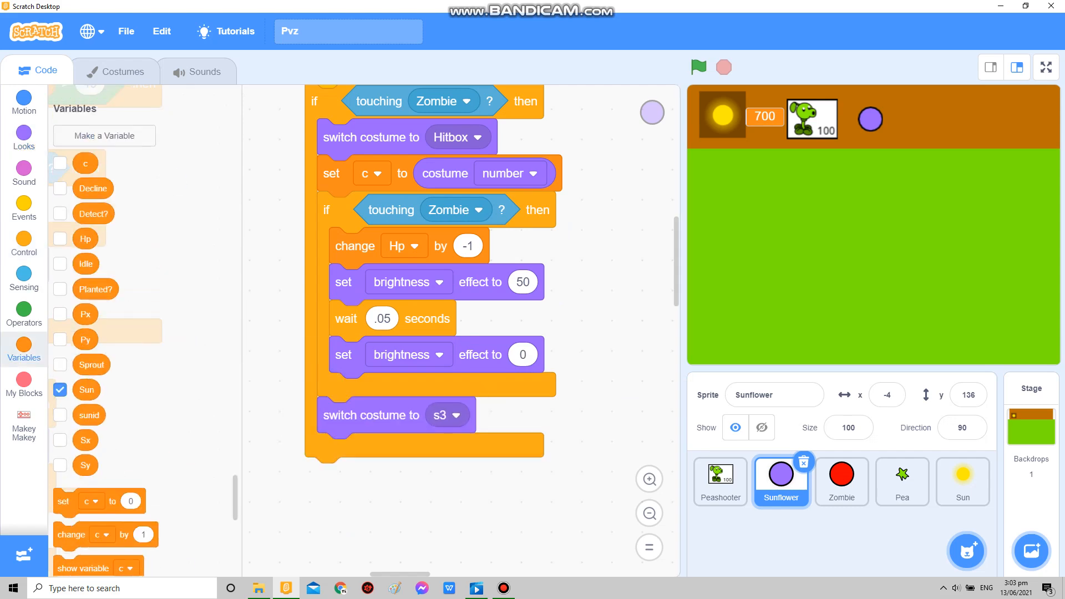
scroll(125, 333, down, 3)
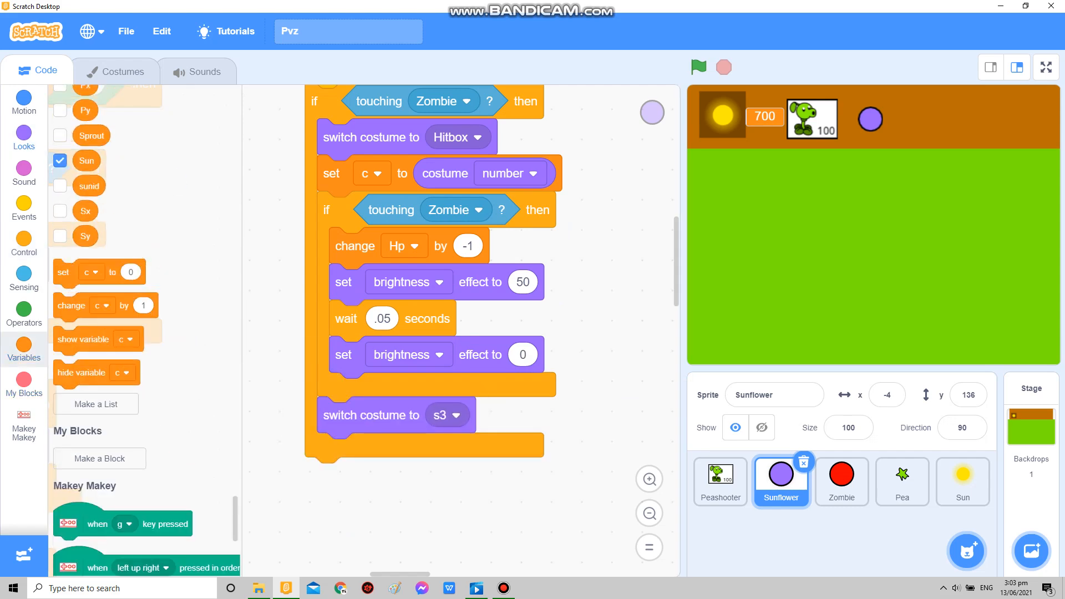
scroll(125, 332, up, 3)
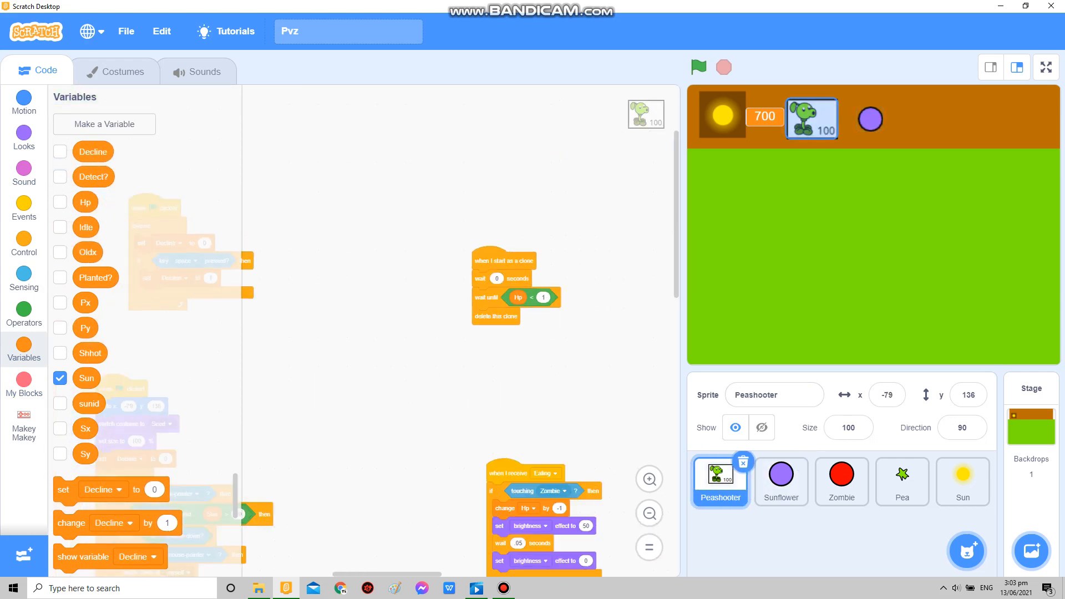
scroll(465, 333, right, 5)
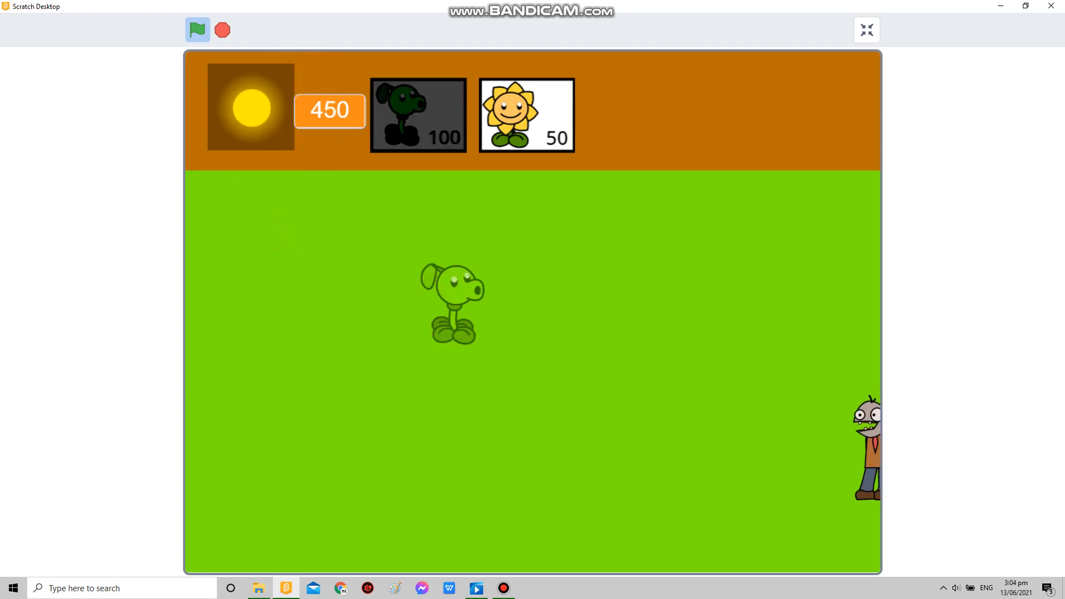
- Plant the Peashooter on the lawn, collect a sun, and return to the editor
click(533, 383)
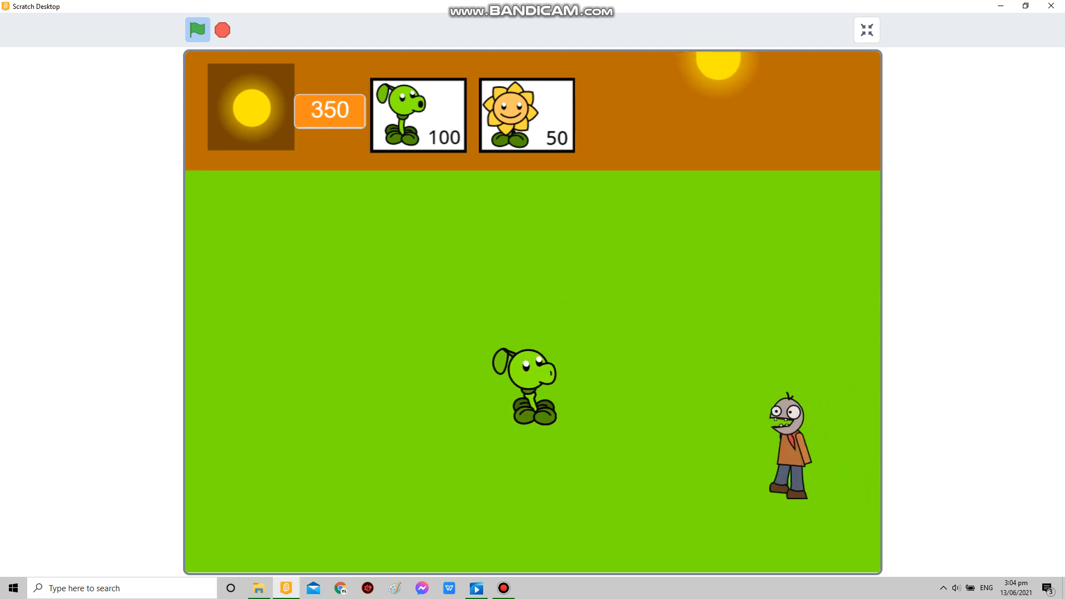
click(718, 193)
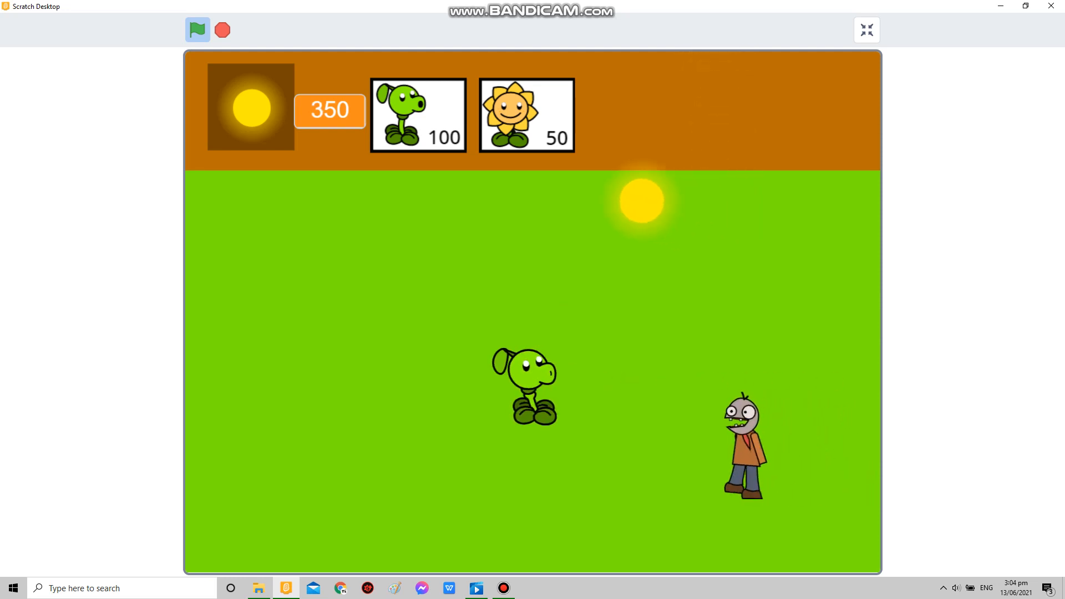
key(Escape)
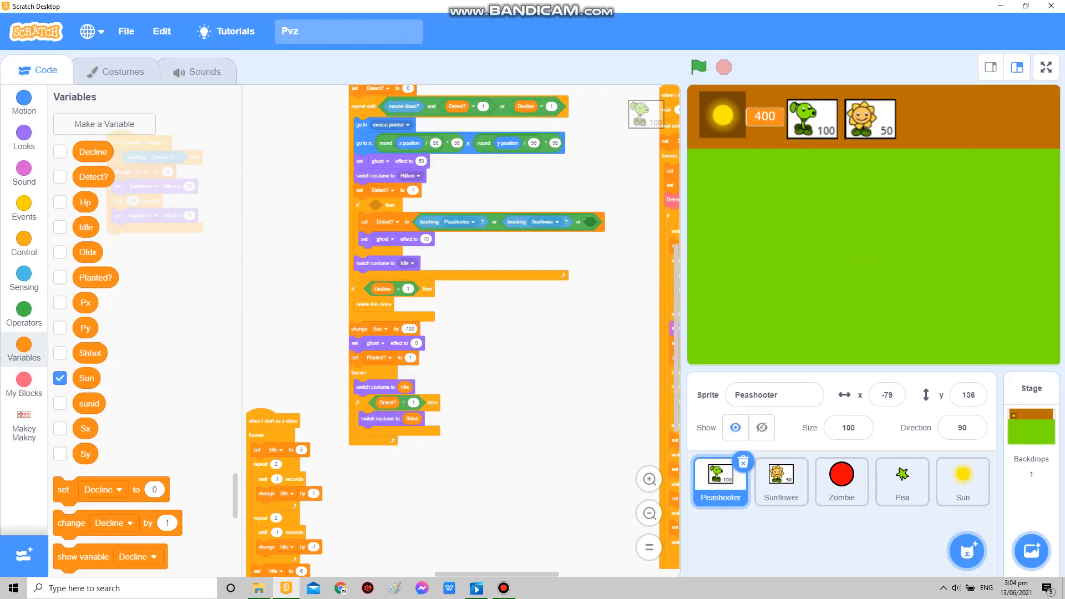
- Add a switch costume to Hitbox block at the start of the Peashooter's DetectZomboiz definition
drag(541, 333, 291, 249)
drag(582, 250, 466, 333)
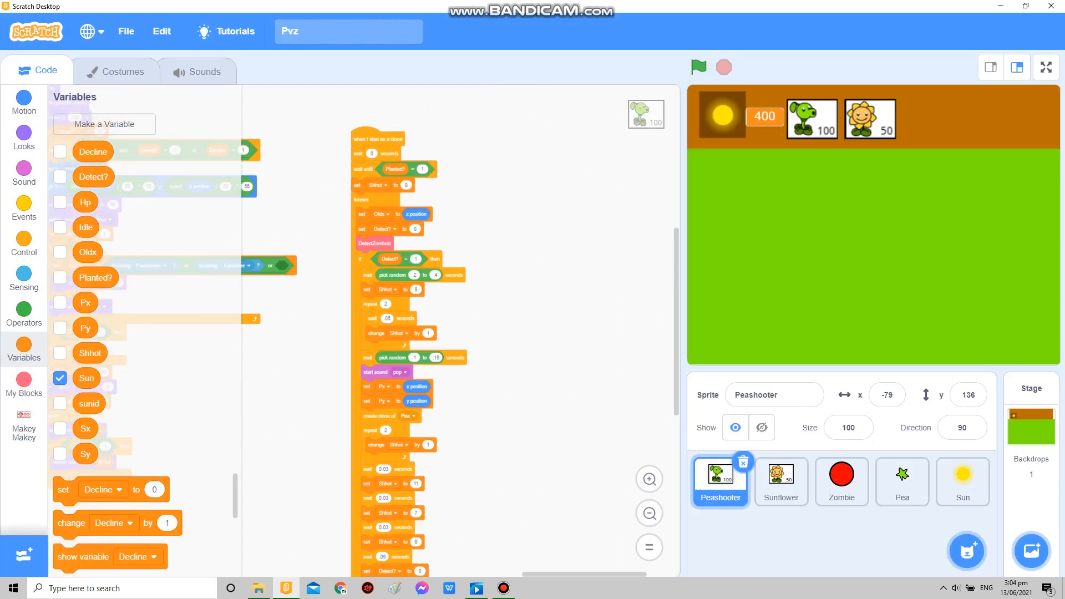
scroll(458, 333, up, 3)
scroll(458, 333, up, 3)
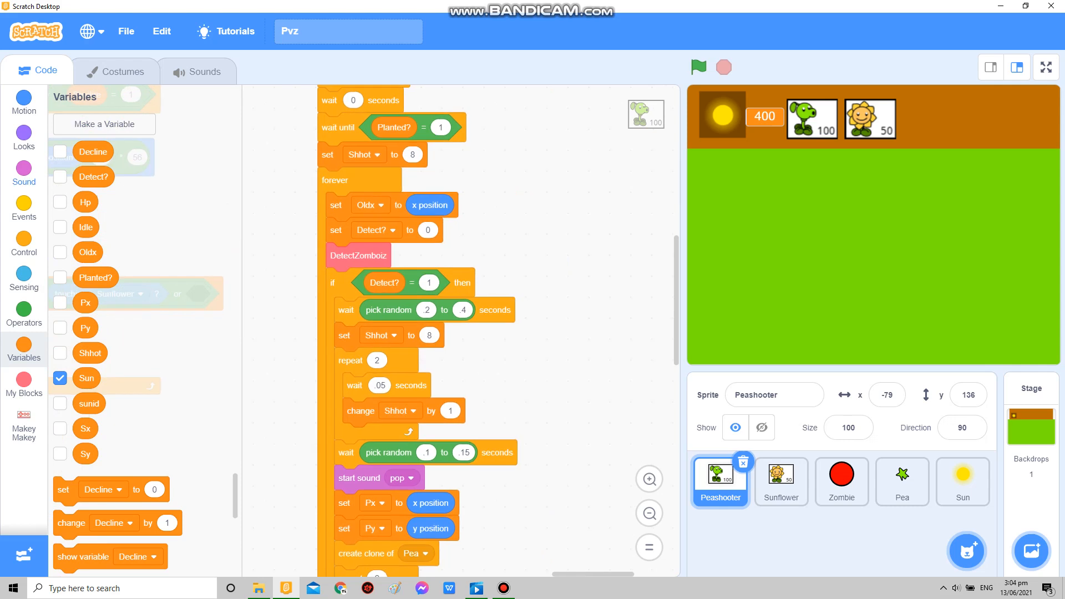
mouse_move(93, 282)
mouse_down()
mouse_move(371, 254)
mouse_move(369, 289)
mouse_move(516, 267)
mouse_up()
scroll(458, 333, down, 3)
scroll(458, 332, down, 2)
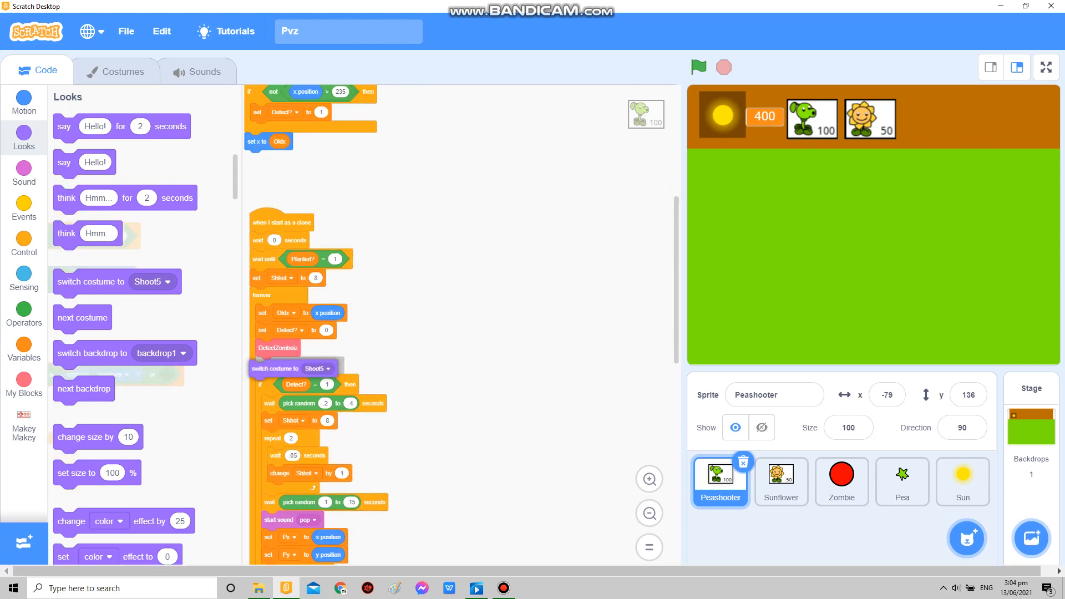
scroll(459, 333, up, 5)
scroll(458, 333, up, 3)
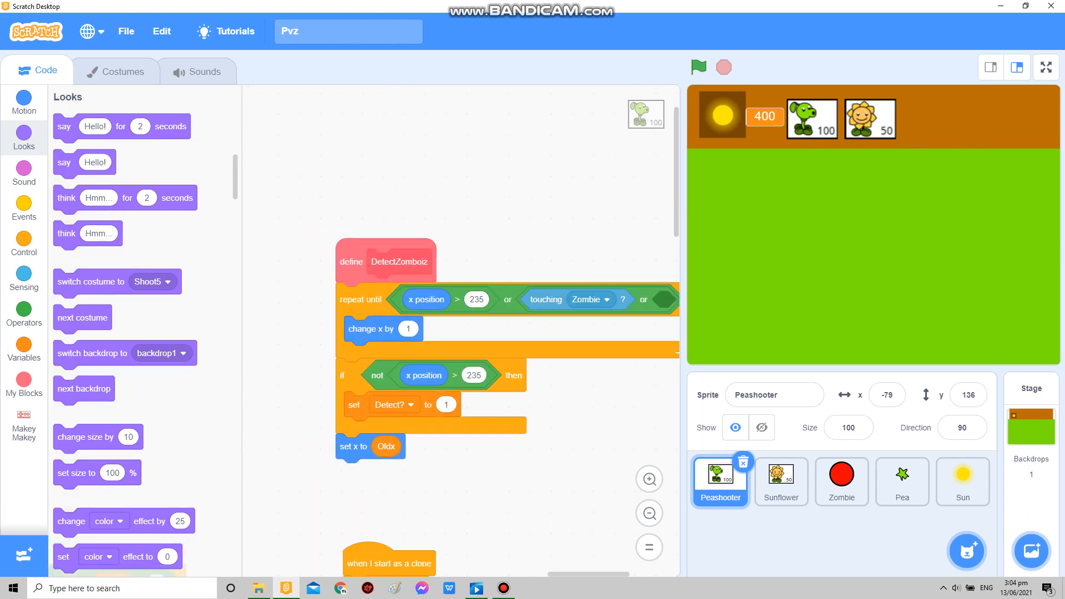
drag(116, 282, 373, 291)
click(433, 295)
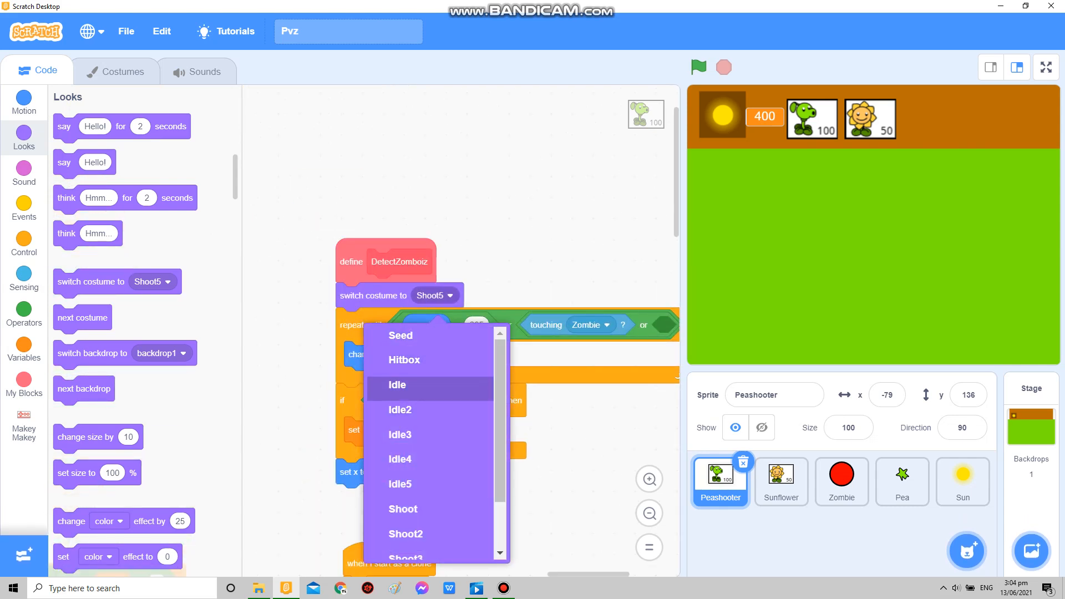
scroll(433, 384, down, 2)
scroll(433, 416, up, 3)
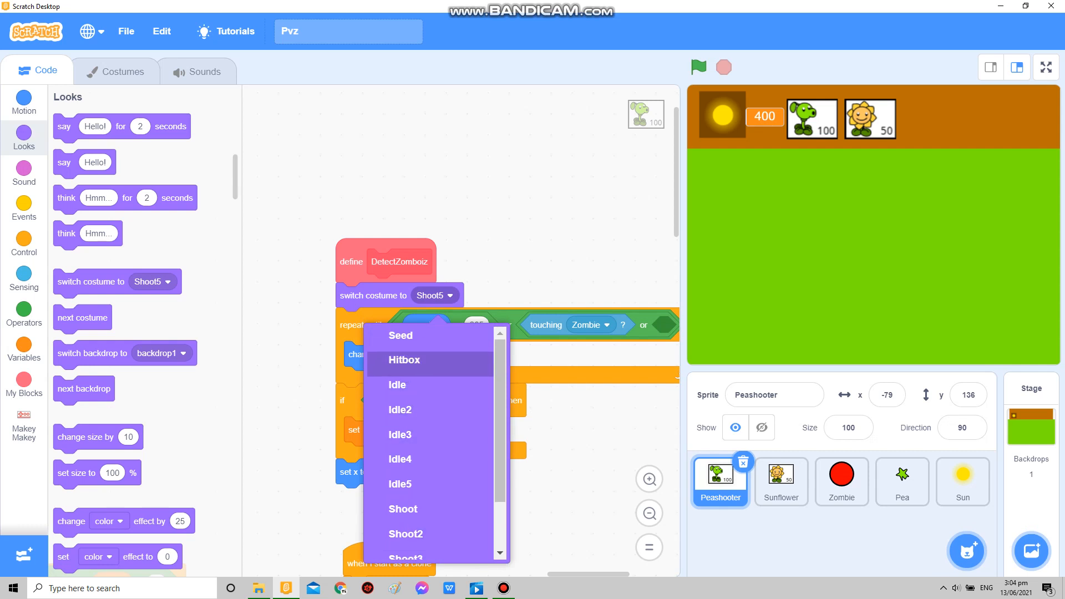
click(405, 360)
scroll(499, 375, down, 3)
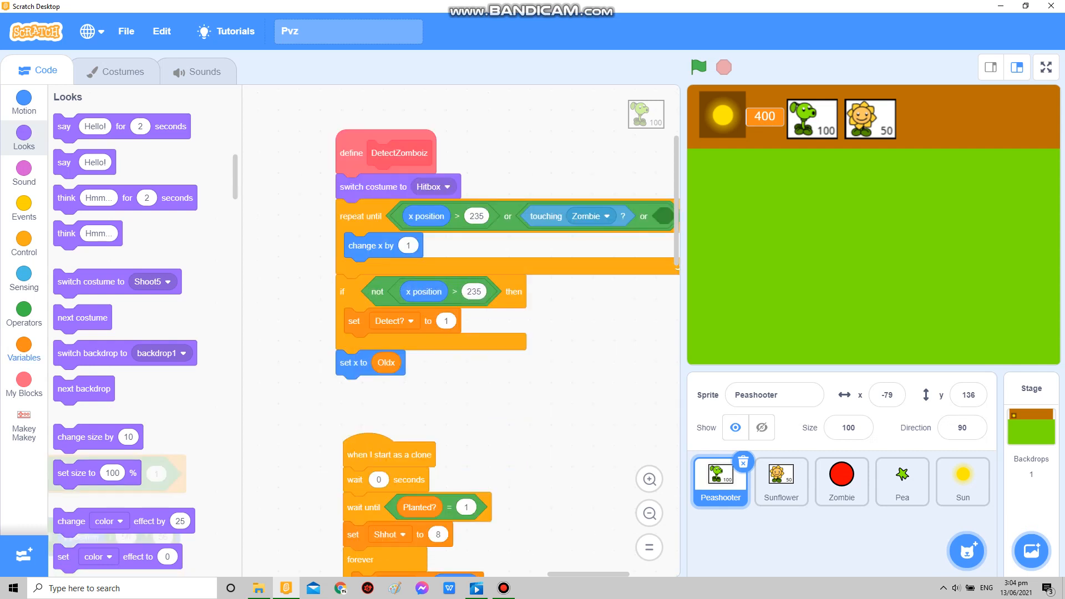
scroll(141, 334, down, 10)
scroll(141, 332, down, 3)
- Add a set-variable step under define DetectZomboiz and create a new variable c for it
drag(91, 273, 366, 175)
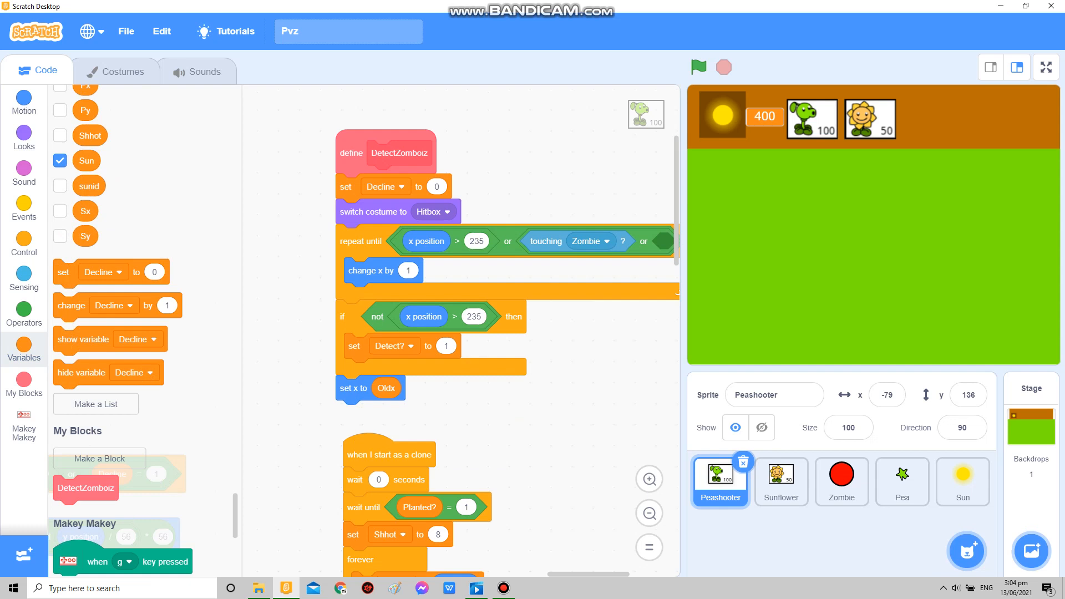
scroll(499, 375, up, 5)
scroll(499, 374, down, 5)
click(433, 346)
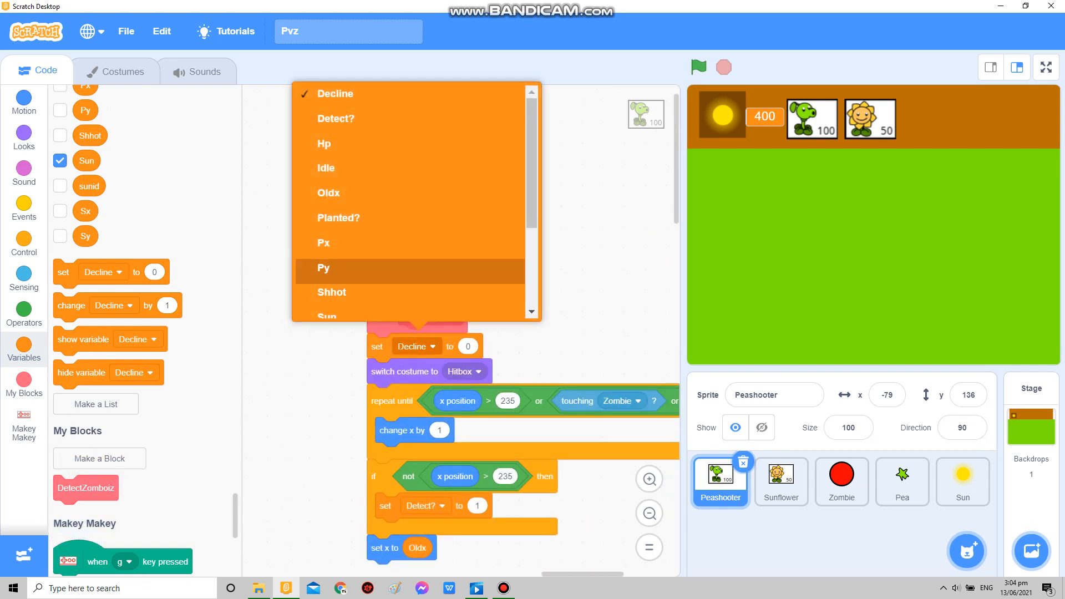
scroll(408, 208, down, 5)
scroll(407, 208, up, 5)
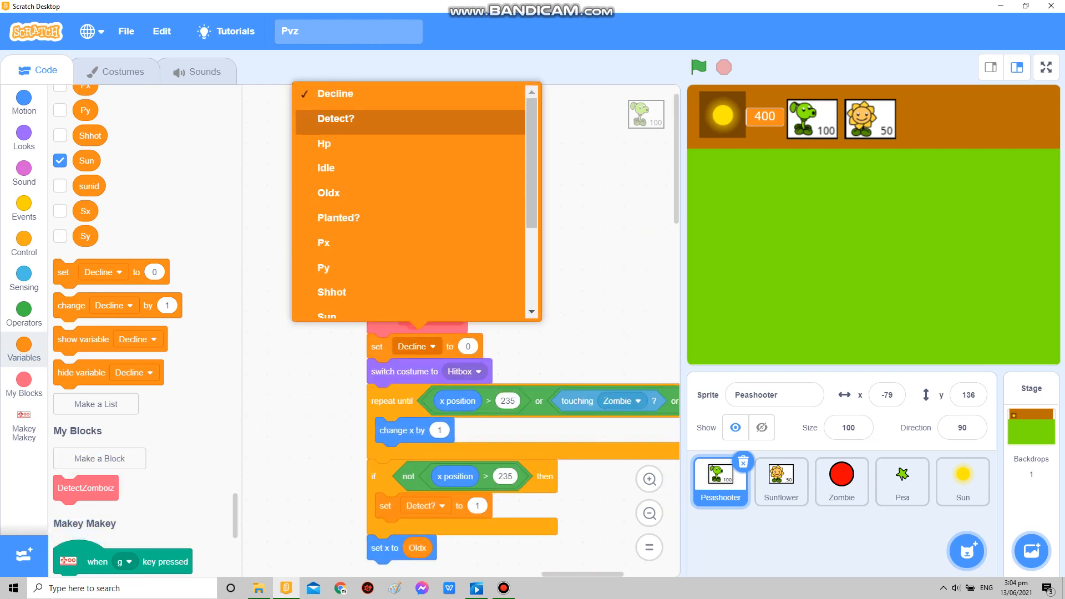
scroll(407, 208, down, 5)
scroll(408, 208, up, 5)
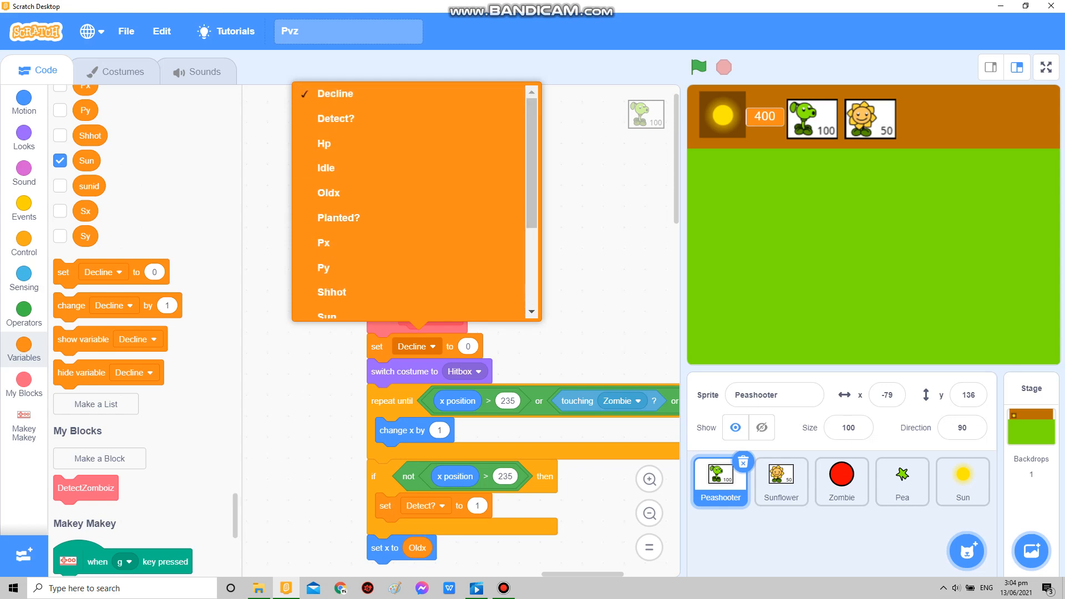
key(Escape)
scroll(499, 374, down, 5)
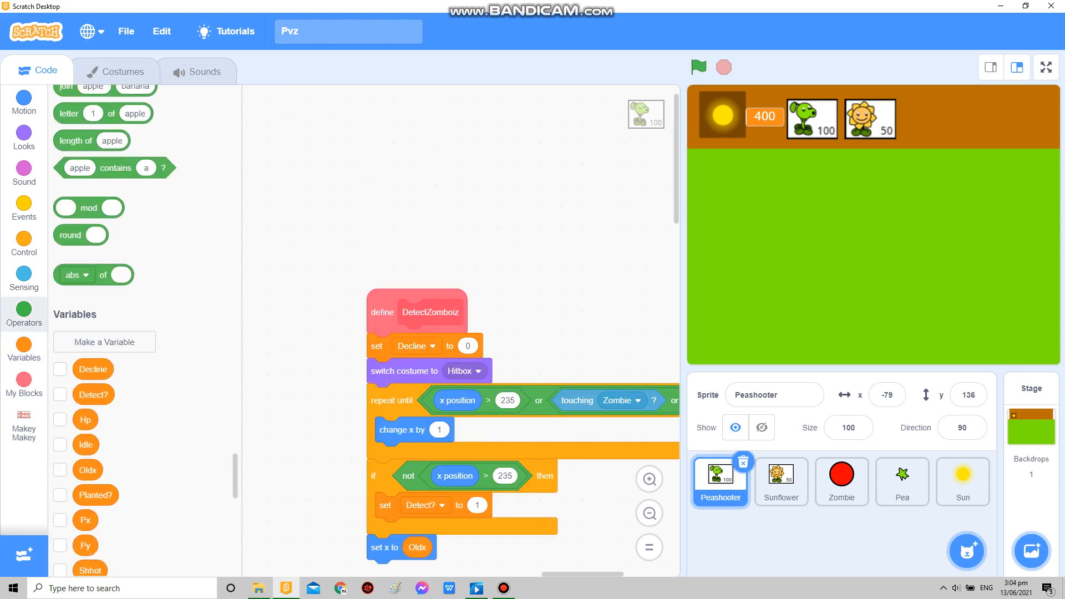
click(104, 341)
text(c)
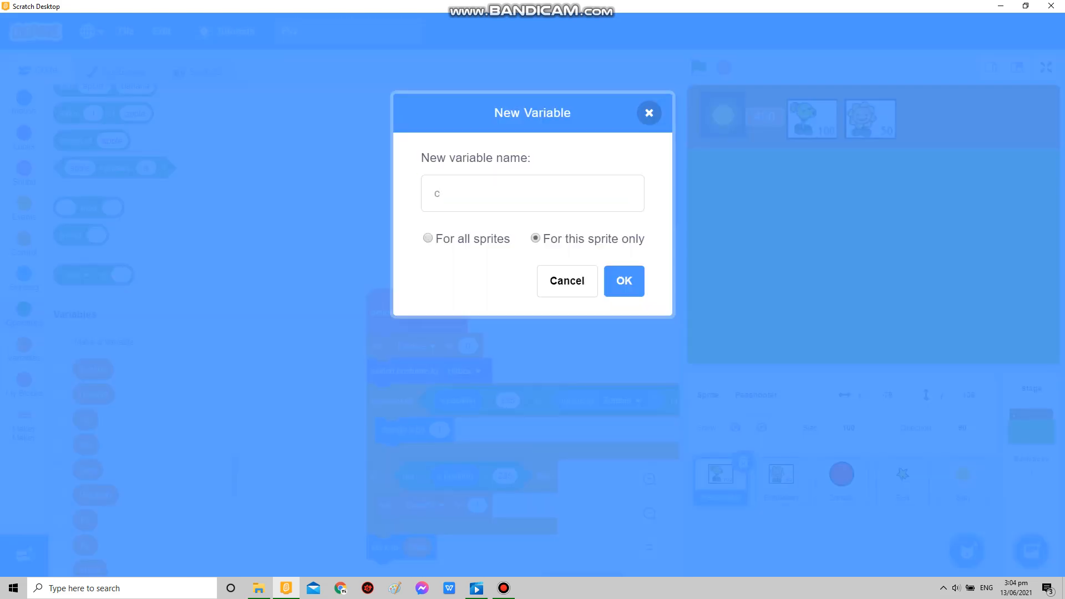
key(Return)
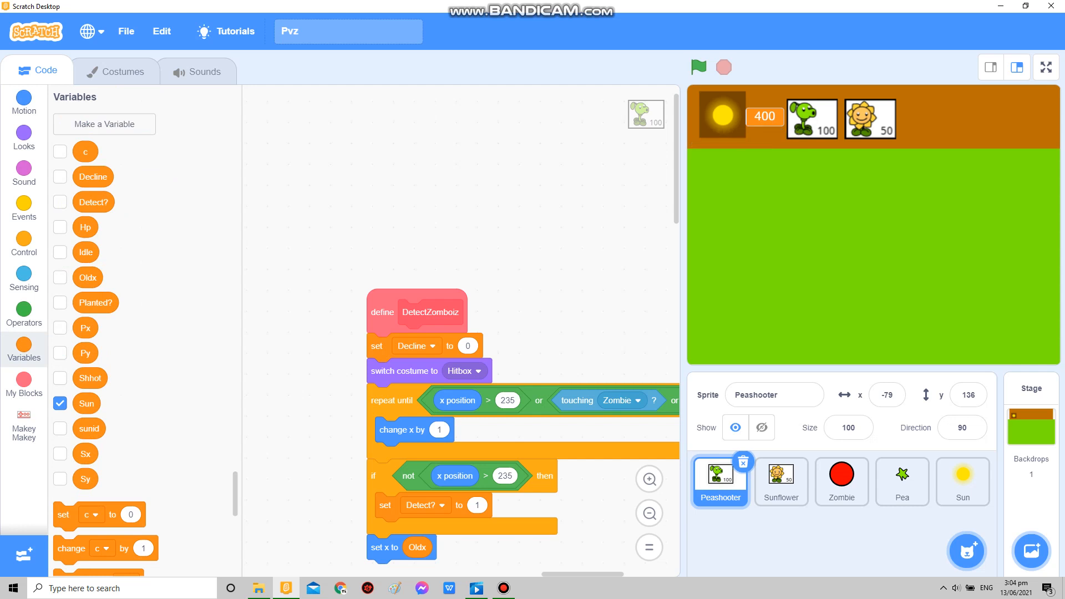
click(416, 345)
- Make DetectZomboiz set c to the costume number first and switch costume again at its end
click(333, 112)
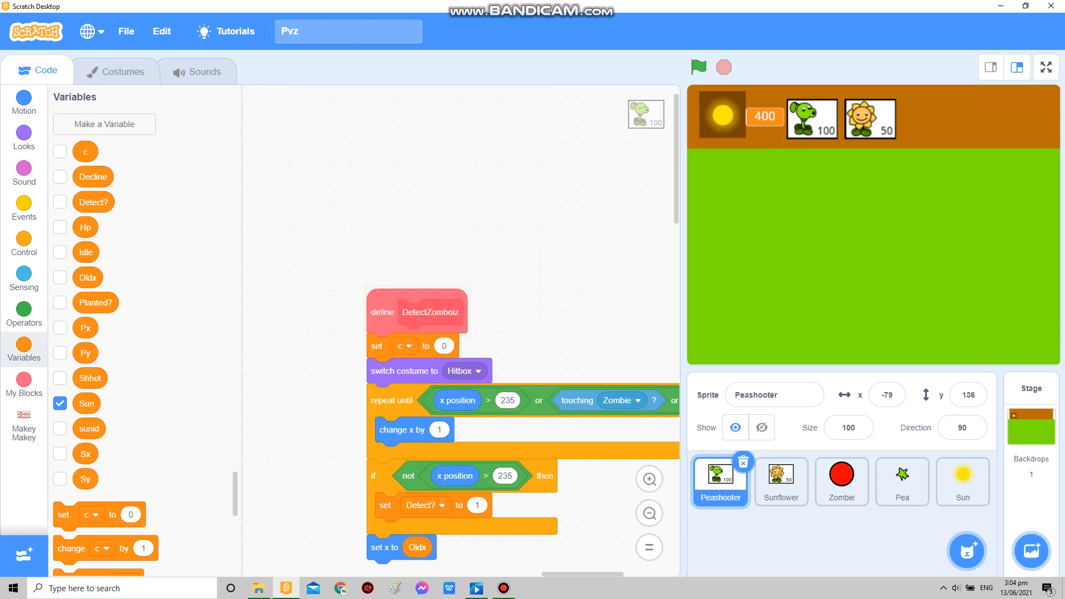
click(24, 138)
mouse_move(95, 242)
mouse_down()
mouse_move(465, 371)
mouse_move(454, 346)
mouse_up()
scroll(500, 374, down, 3)
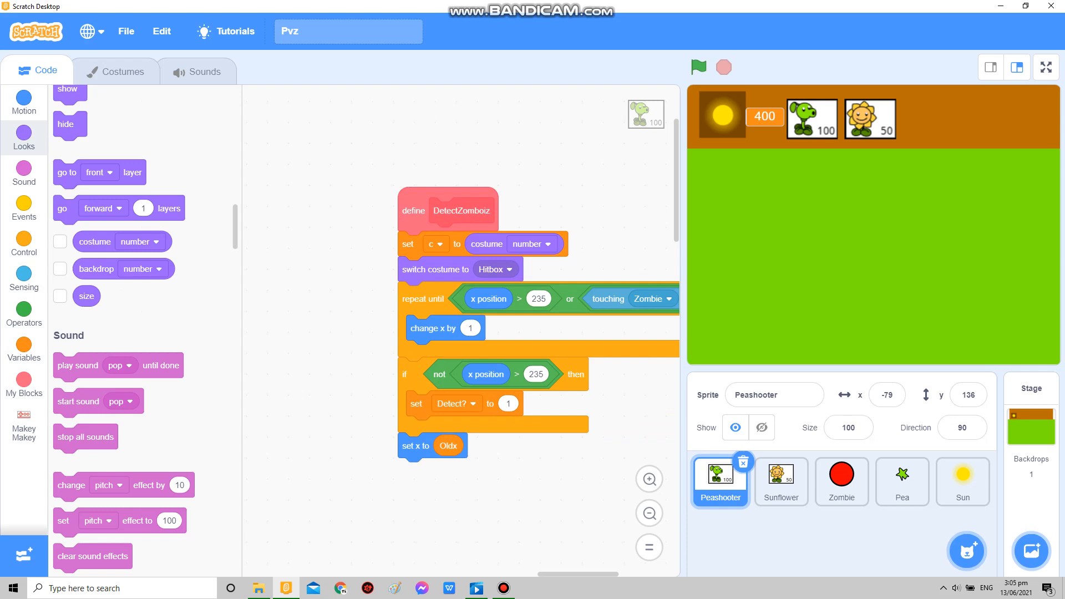
drag(333, 250, 297, 191)
drag(92, 258, 399, 411)
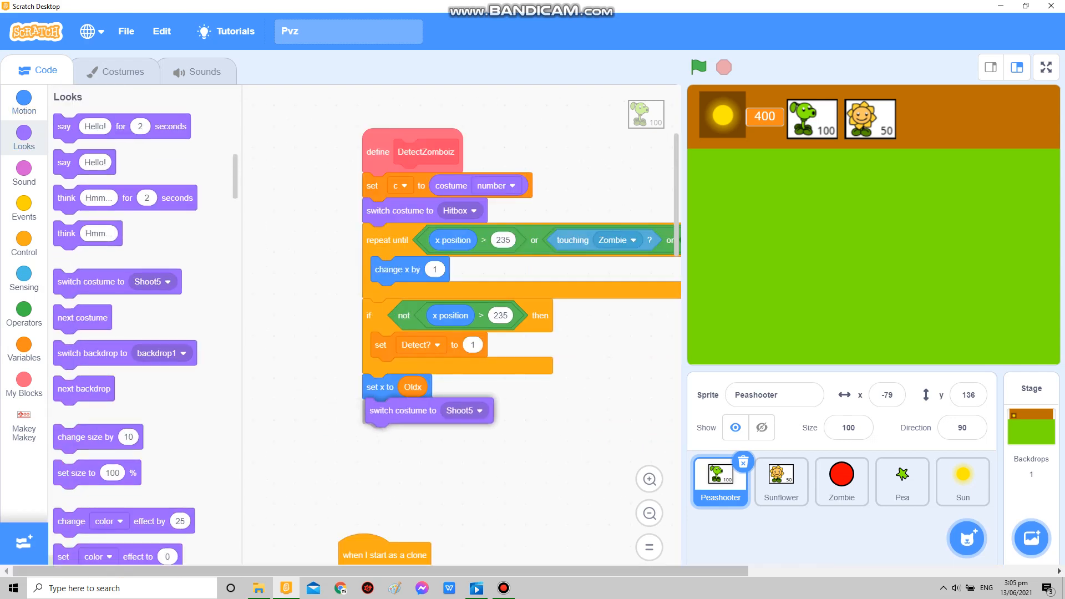
click(23, 350)
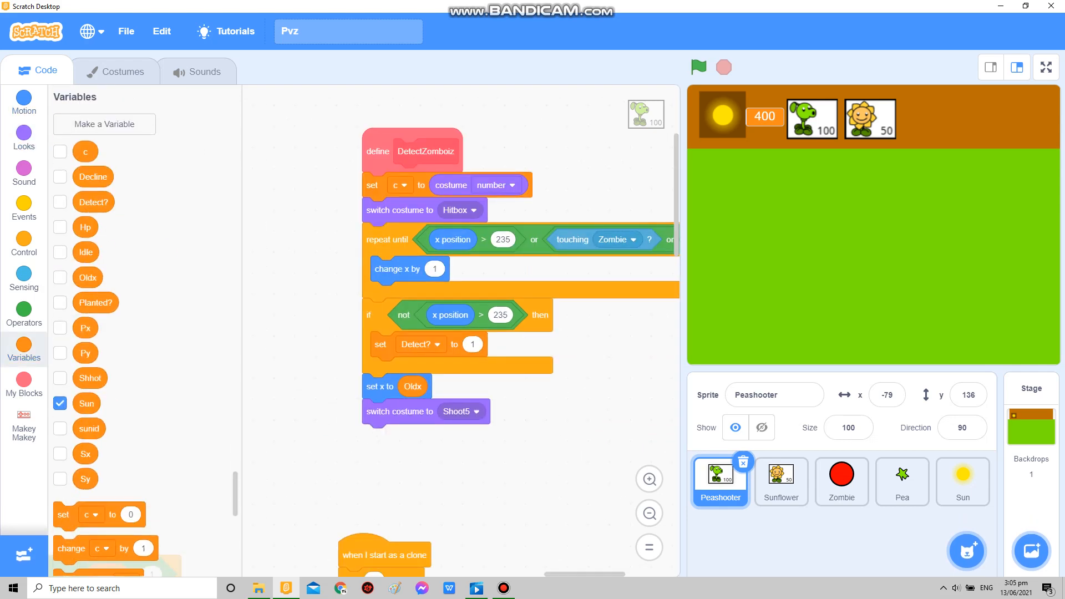
scroll(457, 333, down, 5)
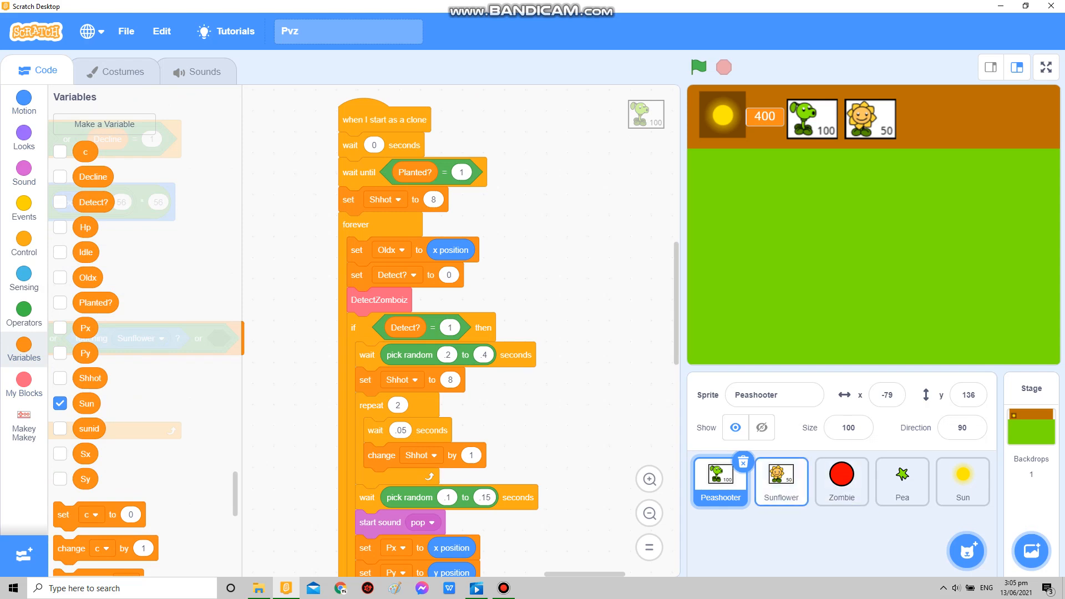
click(781, 480)
scroll(458, 333, up, 2)
- Reorder the Sunflower's Eating script so set c comes before the Hitbox costume switch
drag(366, 308, 416, 385)
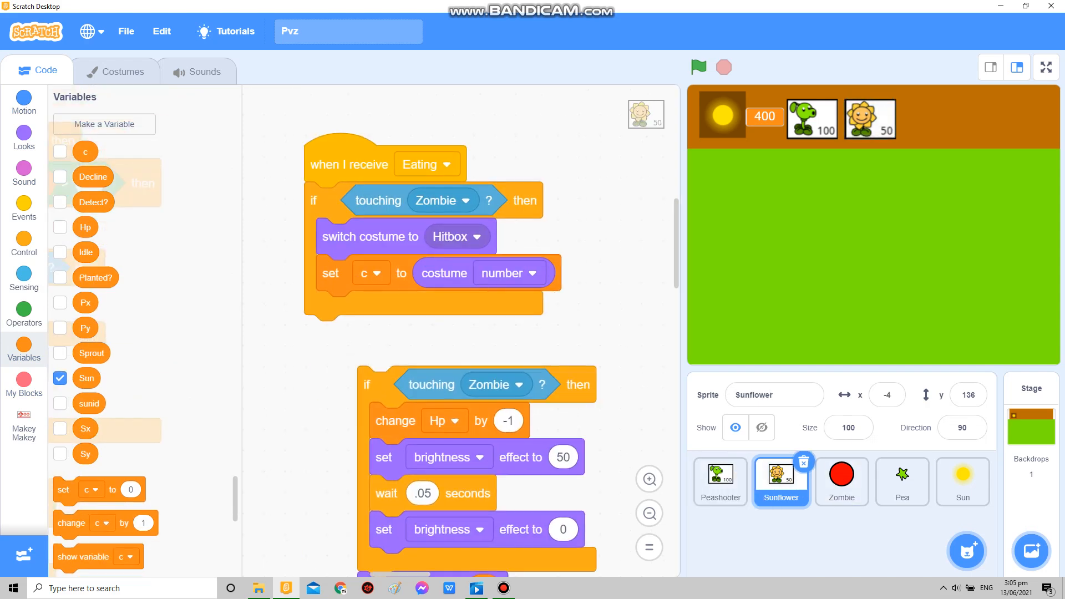
drag(333, 273, 338, 236)
drag(370, 385, 329, 310)
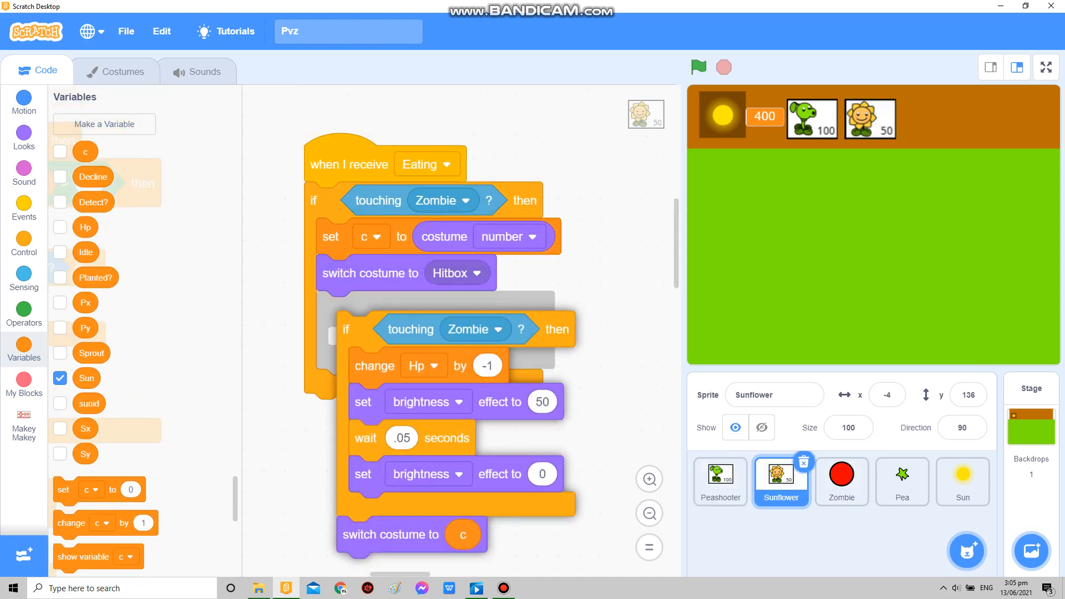
- Copy the Eating script onto the Peashooter sprite and position it clear of other scripts
drag(341, 164, 720, 478)
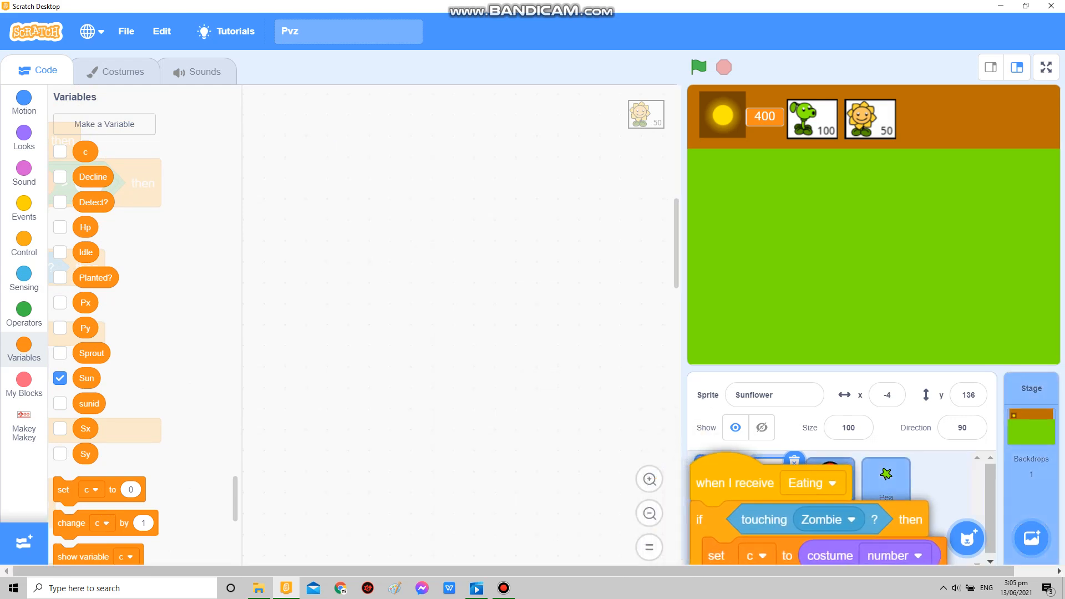
click(721, 479)
scroll(458, 333, down, 5)
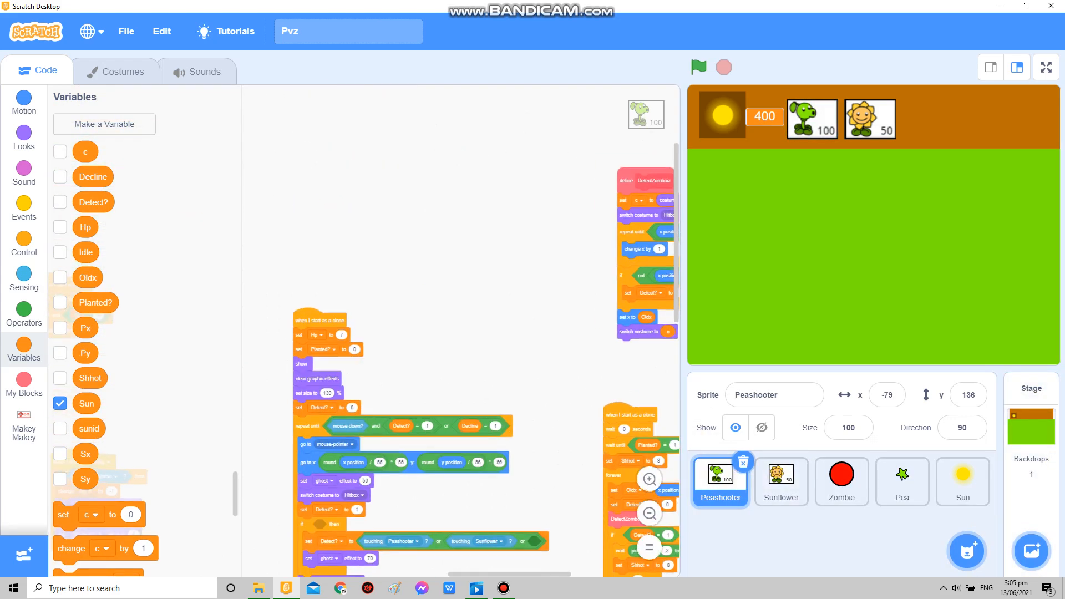
drag(391, 225, 466, 325)
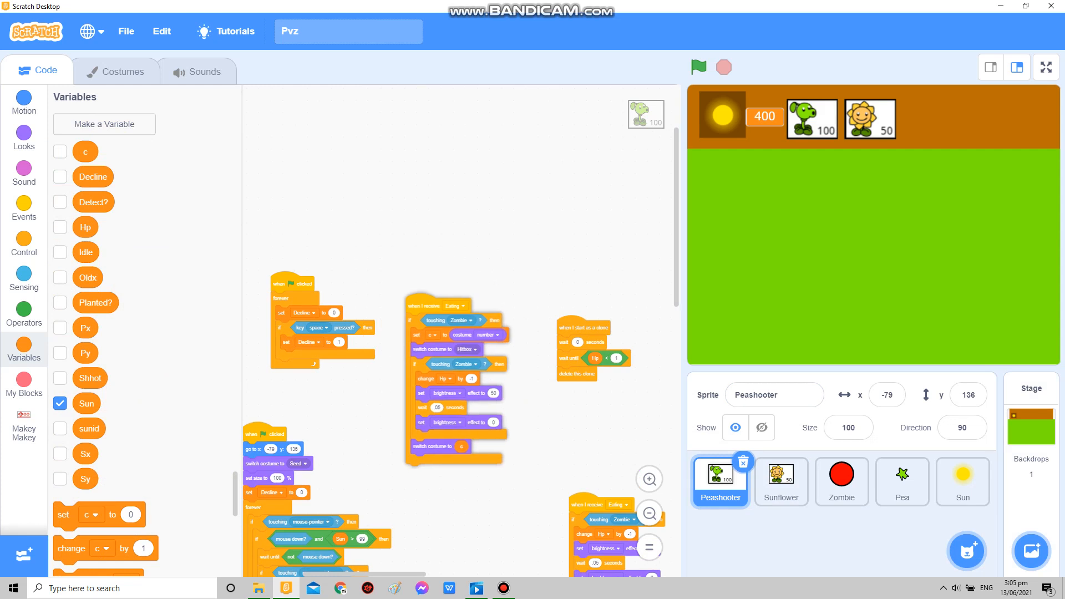
scroll(458, 333, down, 3)
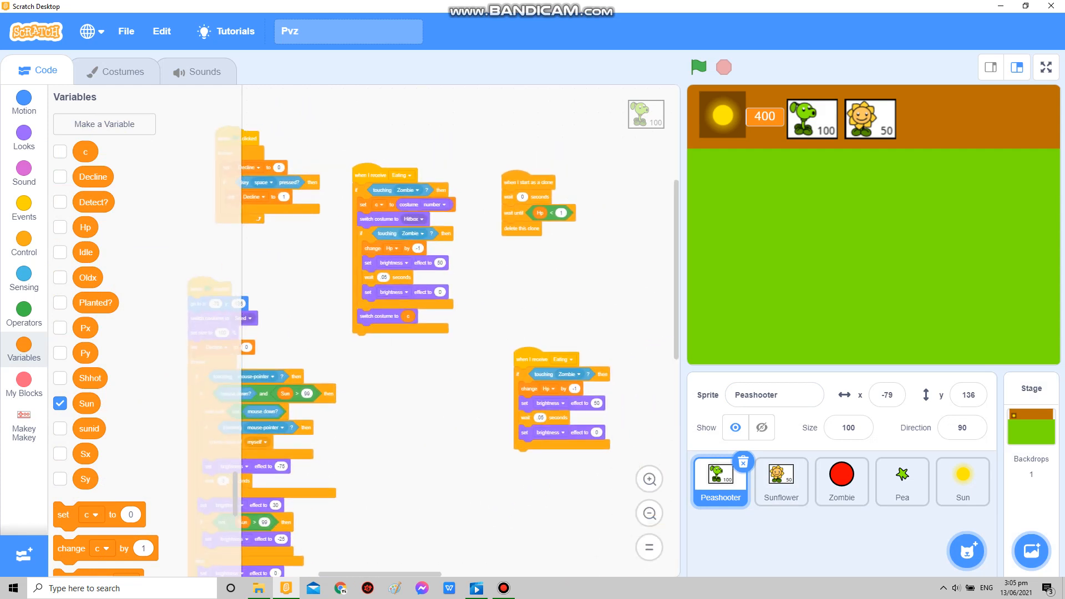
mouse_move(633, 370)
mouse_down()
mouse_move(216, 358)
mouse_move(200, 374)
mouse_up()
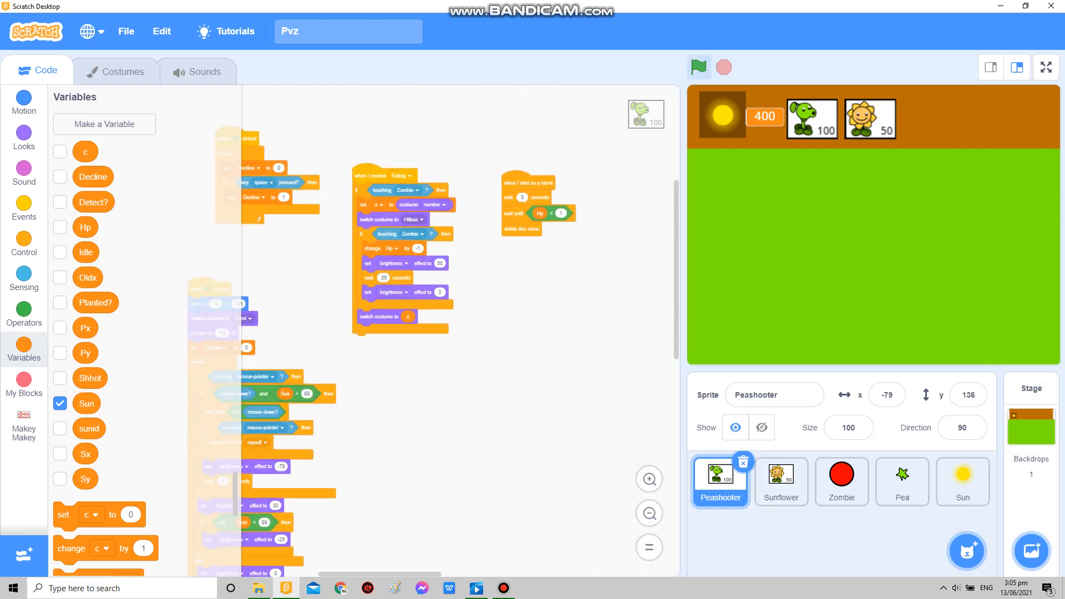
- Run the game full-size, pick the Peashooter seed and collect two suns
click(1046, 67)
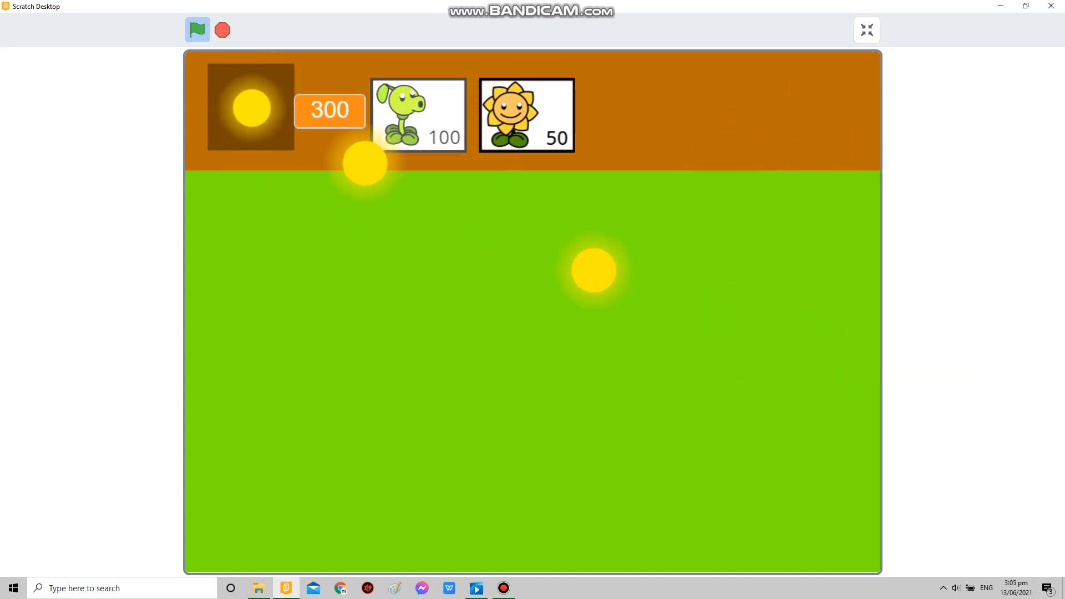
click(418, 115)
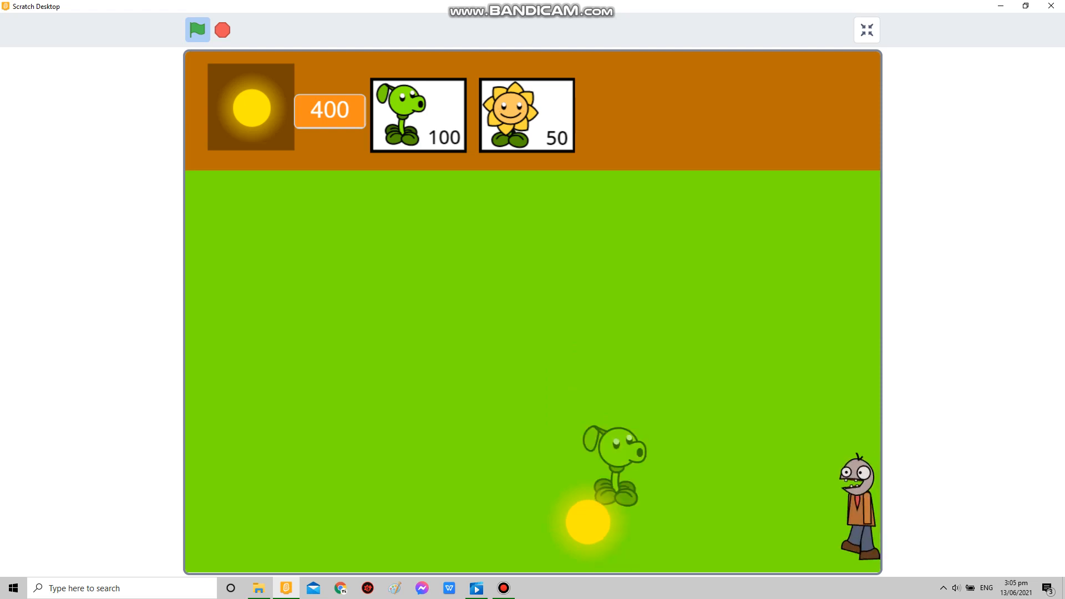
click(588, 523)
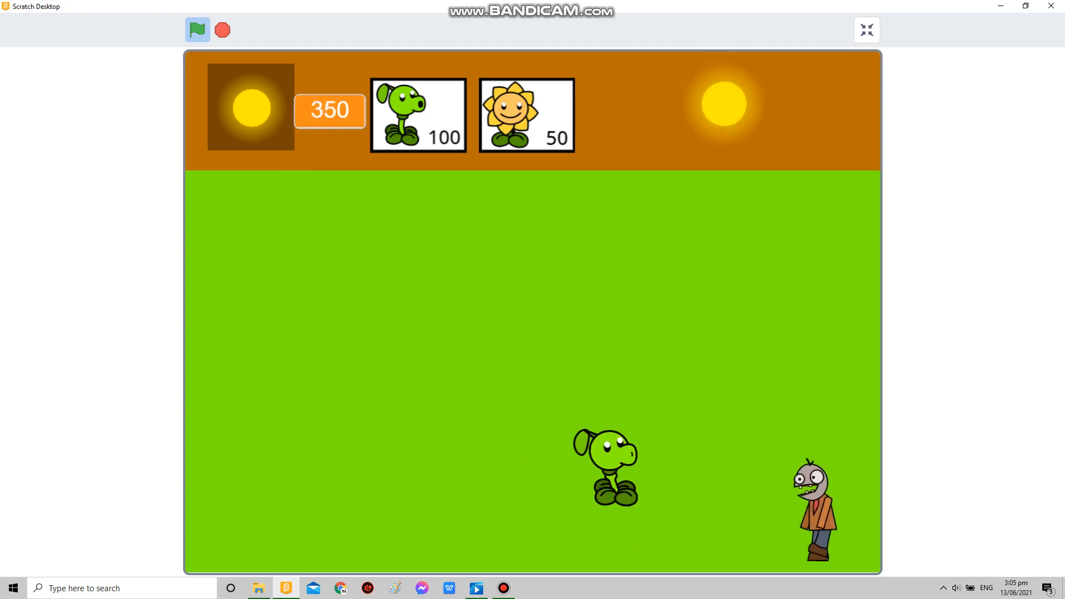
click(724, 260)
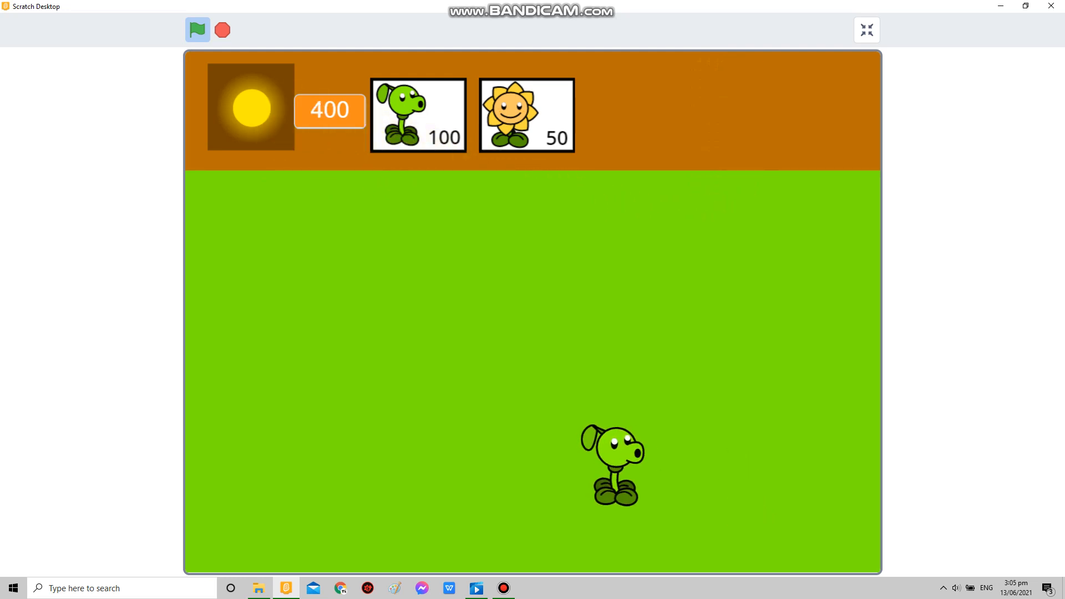
- Plant a Peashooter and a Sunflower between the peashooters, then leave full-screen play
click(526, 115)
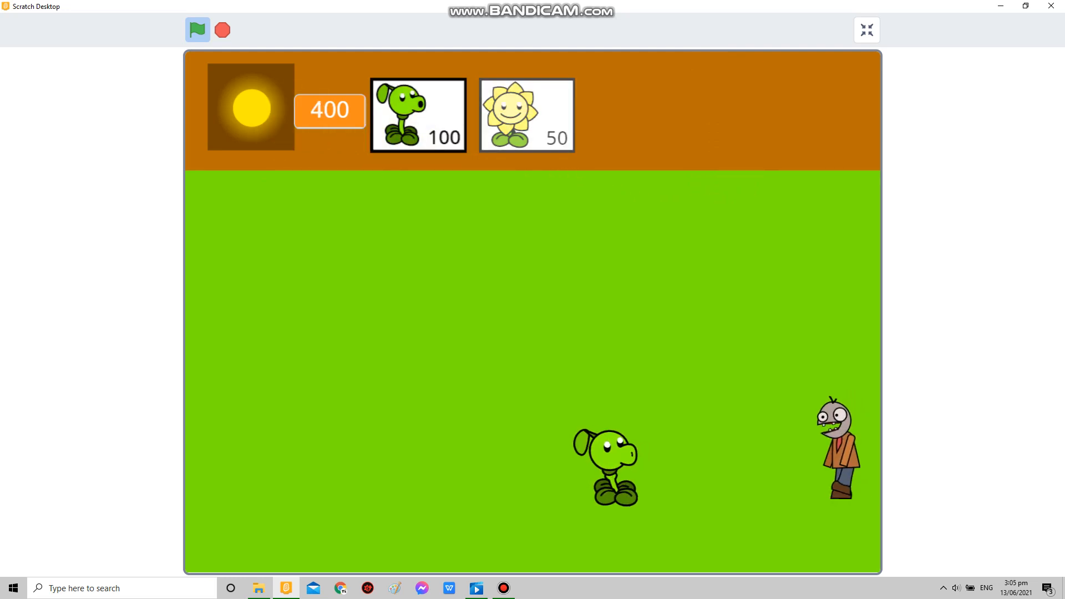
click(418, 115)
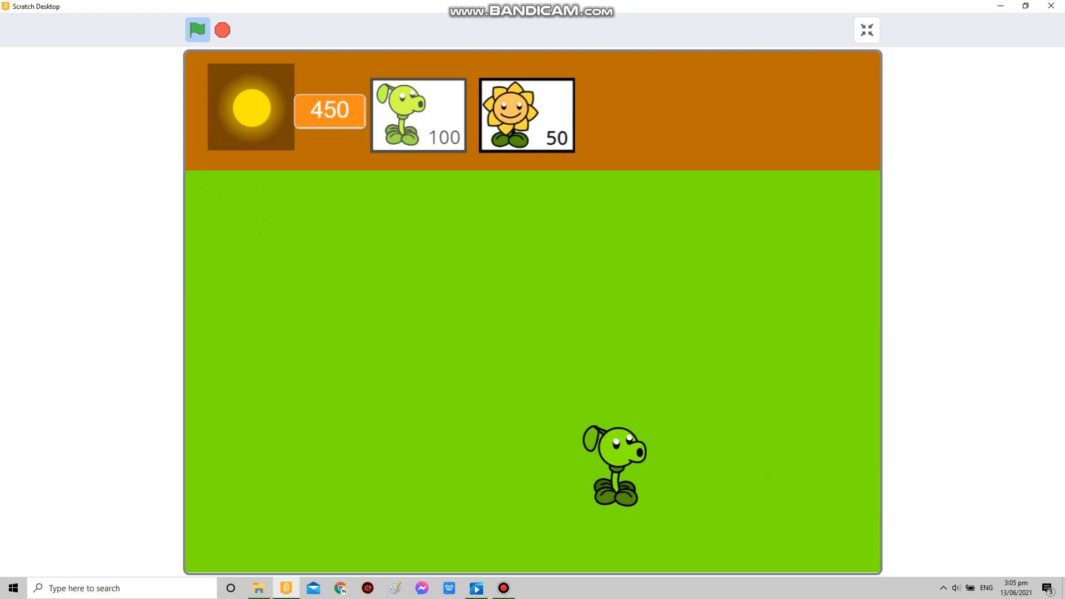
click(418, 114)
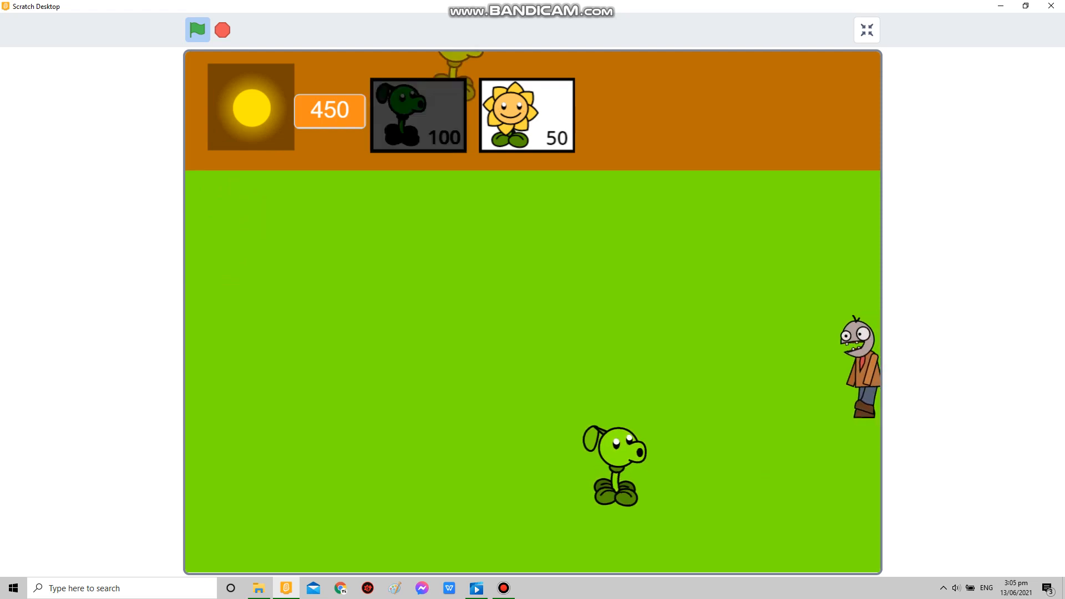
click(613, 303)
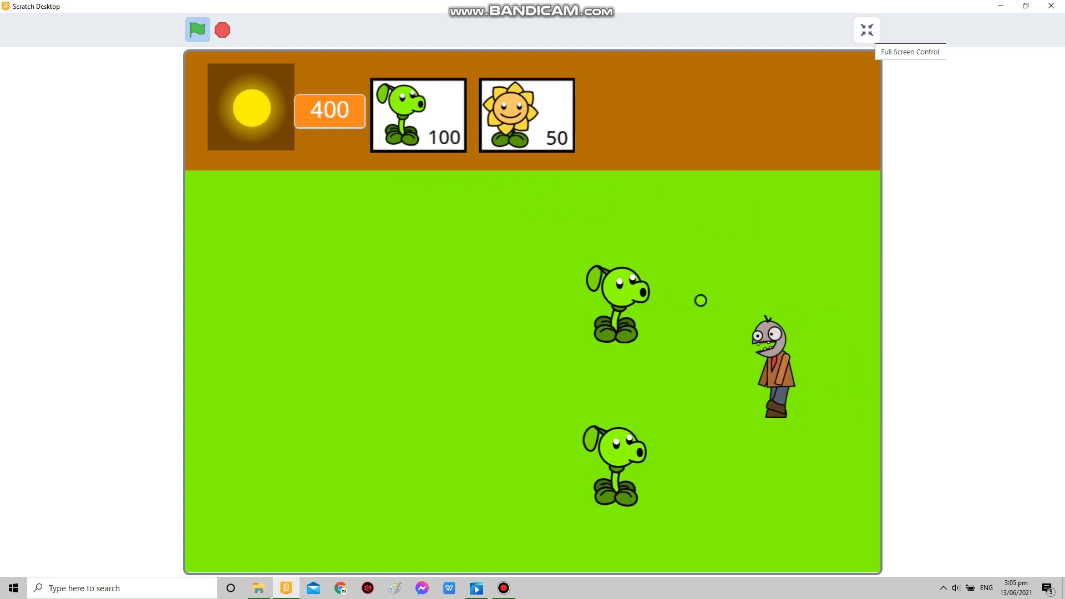
click(526, 114)
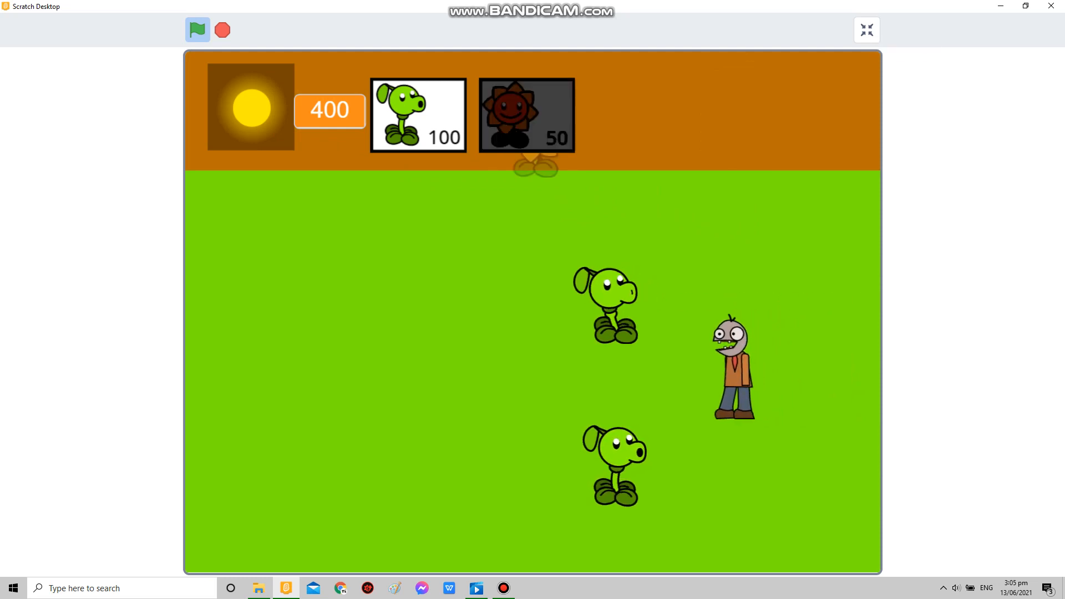
click(614, 382)
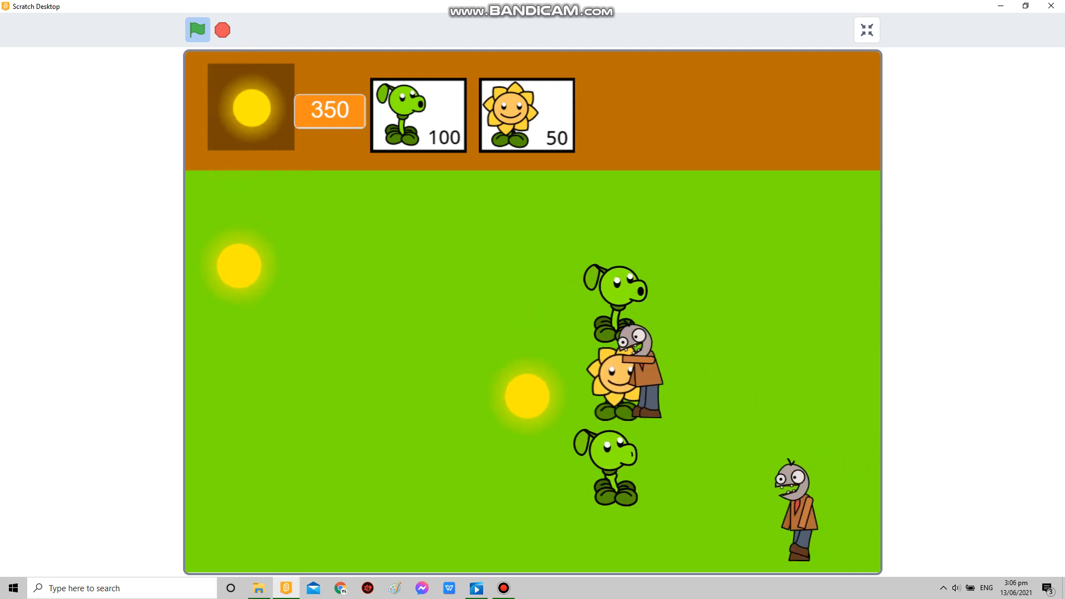
key(Escape)
- Duplicate the Hitbox costume as Hitbox2, move it last, and squash its circle into a flat ellipse
click(122, 71)
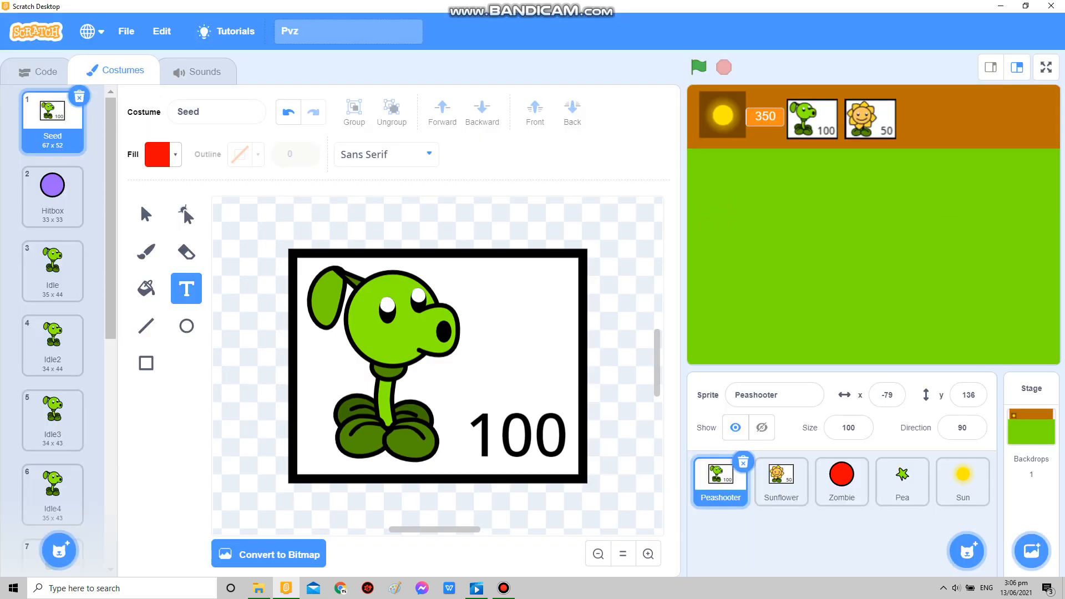
scroll(52, 332, down, 3)
scroll(52, 333, down, 3)
scroll(52, 333, up, 5)
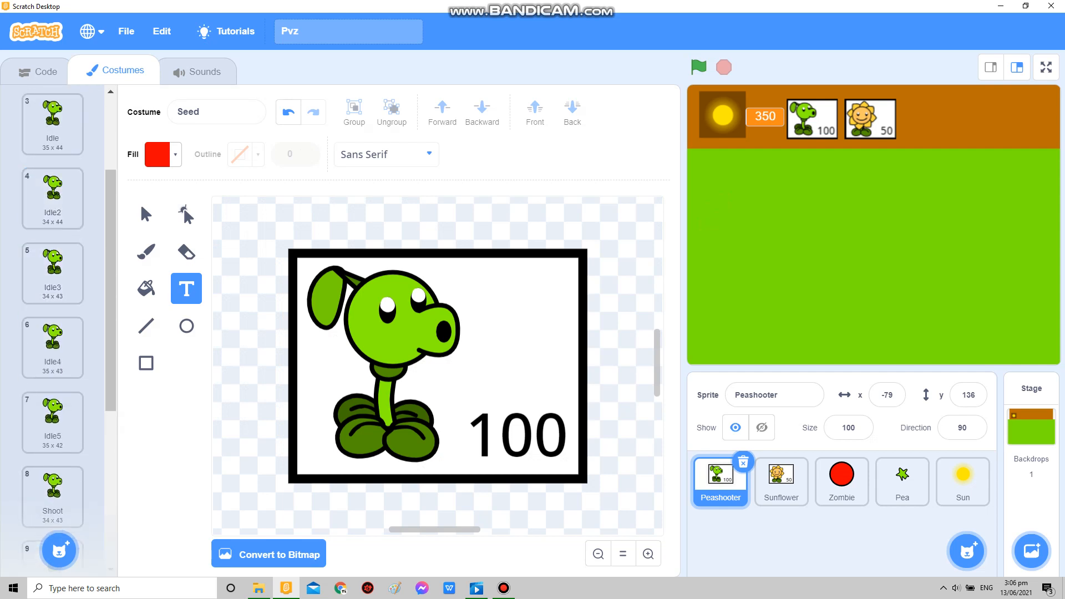
click(53, 191)
right_click(59, 200)
click(89, 212)
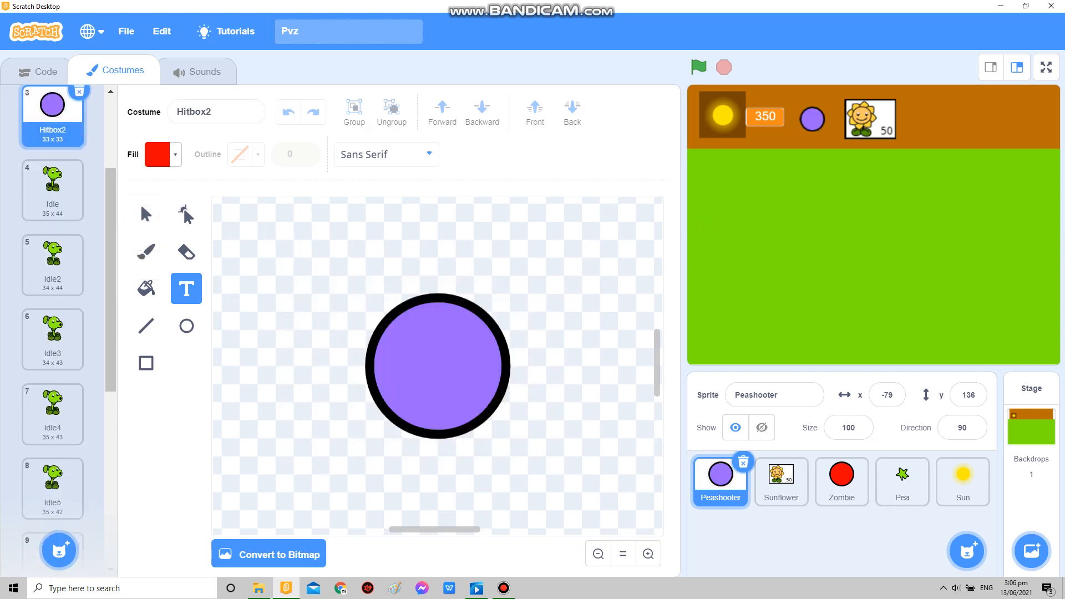
drag(53, 246, 52, 487)
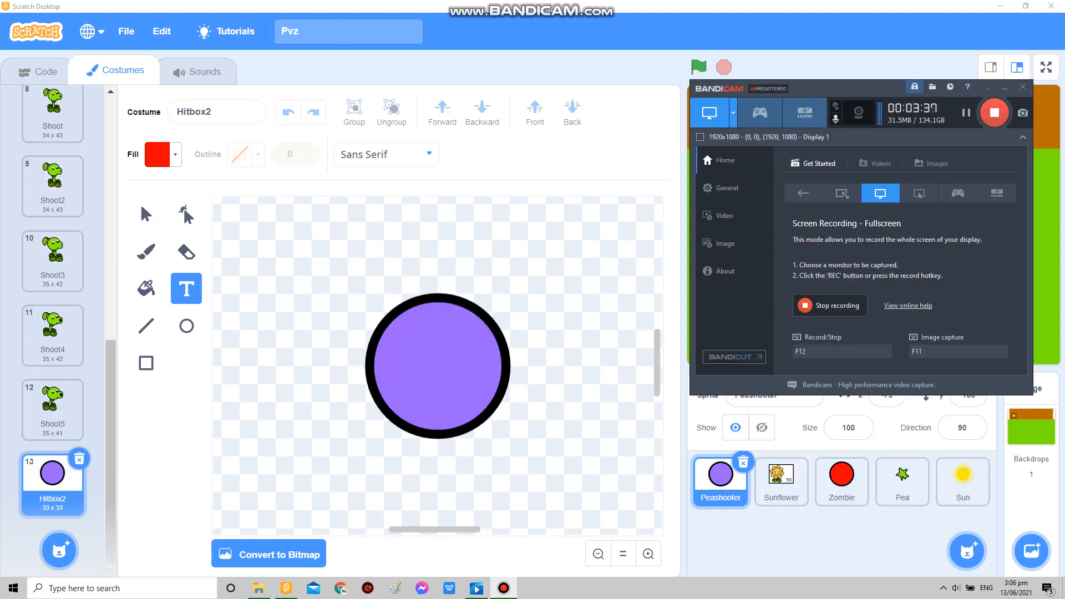
key(s)
click(437, 366)
mouse_move(437, 296)
mouse_down()
mouse_move(436, 426)
mouse_move(437, 367)
mouse_up()
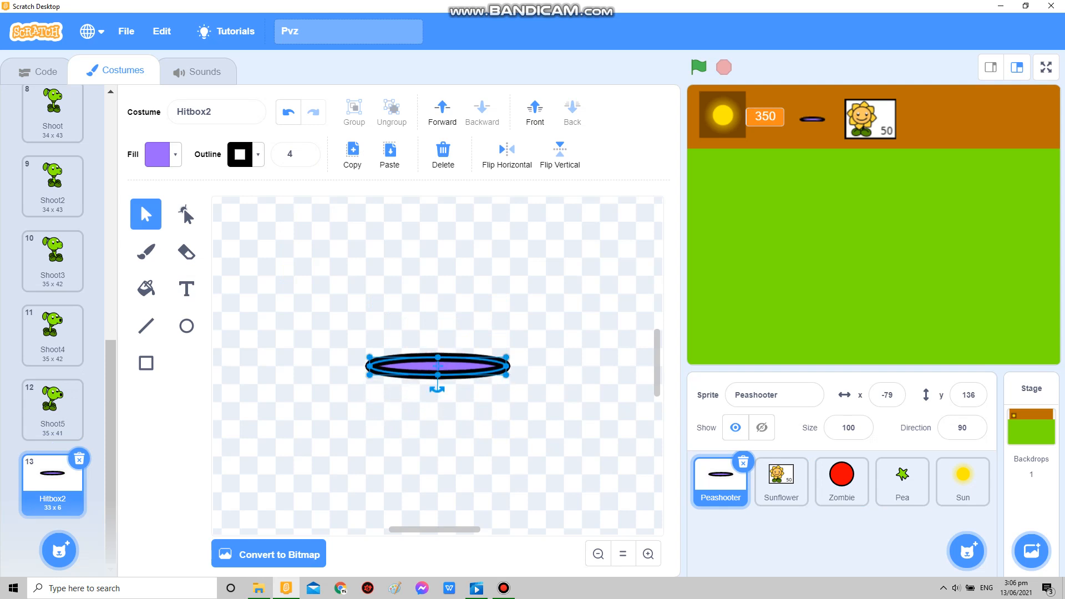
- Make the Eating script use Hitbox2 and create a new custom block named Detect
click(46, 71)
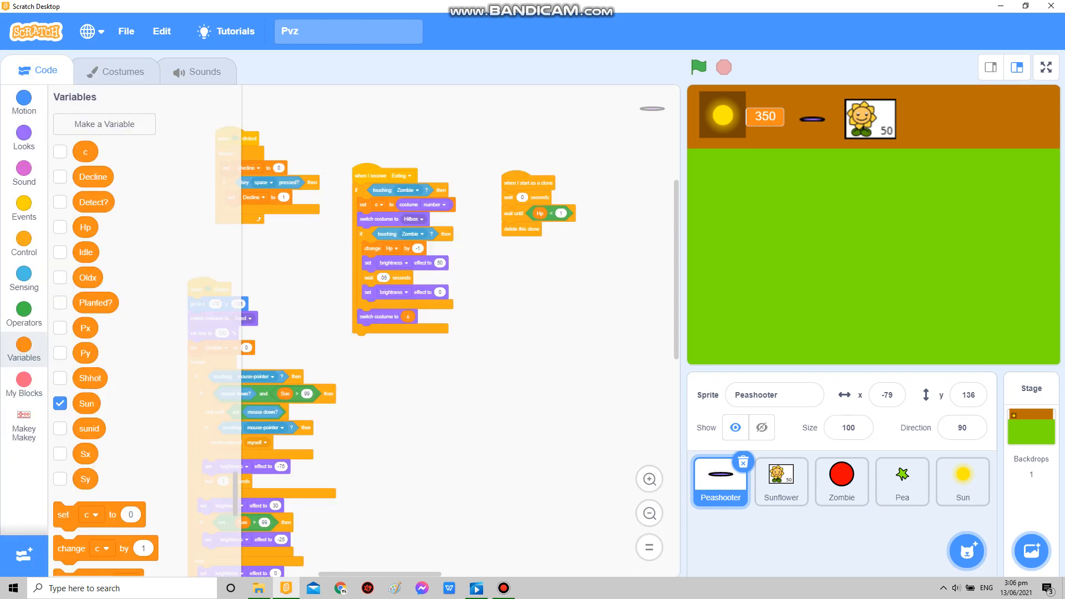
scroll(375, 333, up, 2)
click(507, 284)
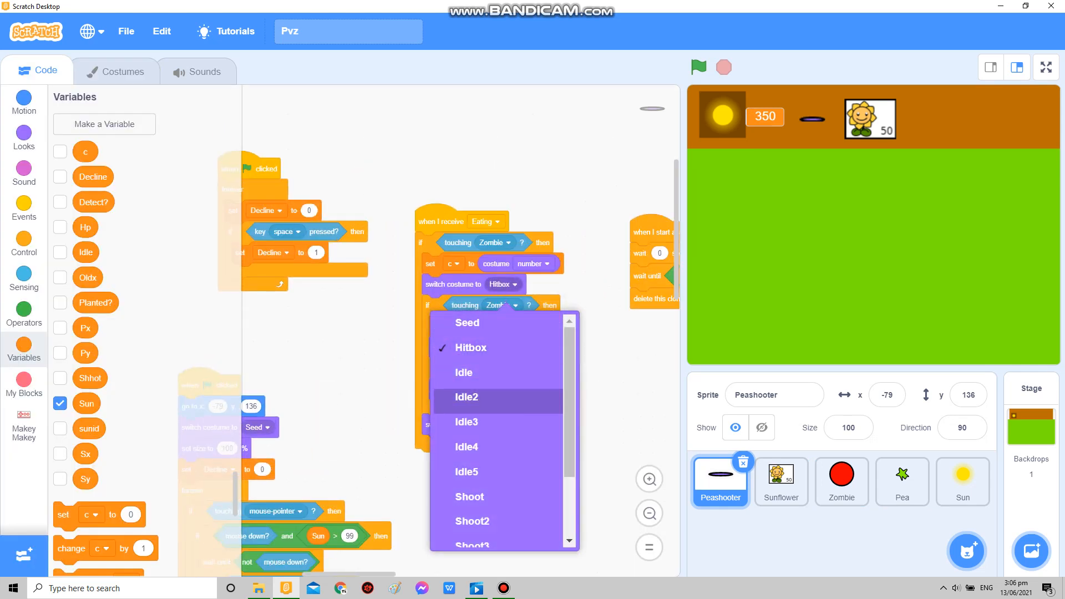
scroll(500, 416, down, 4)
click(463, 533)
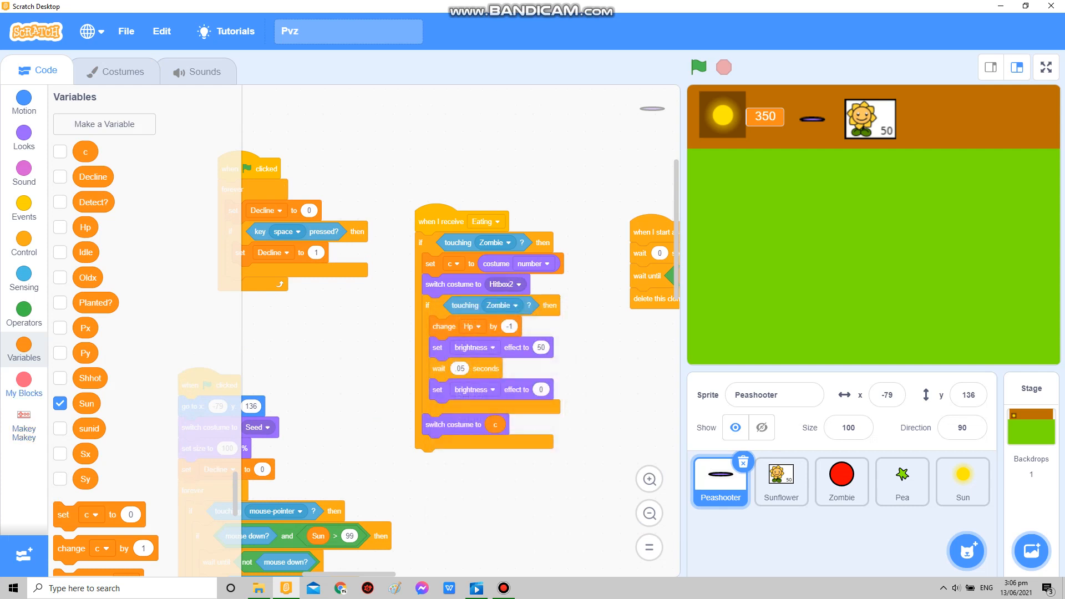
click(98, 123)
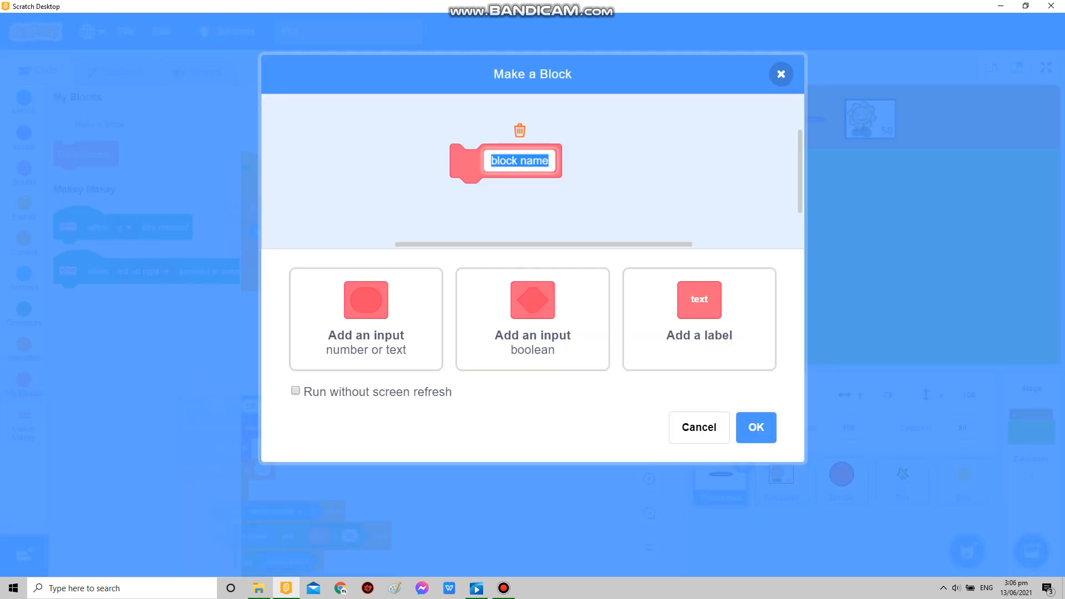
text(Detect)
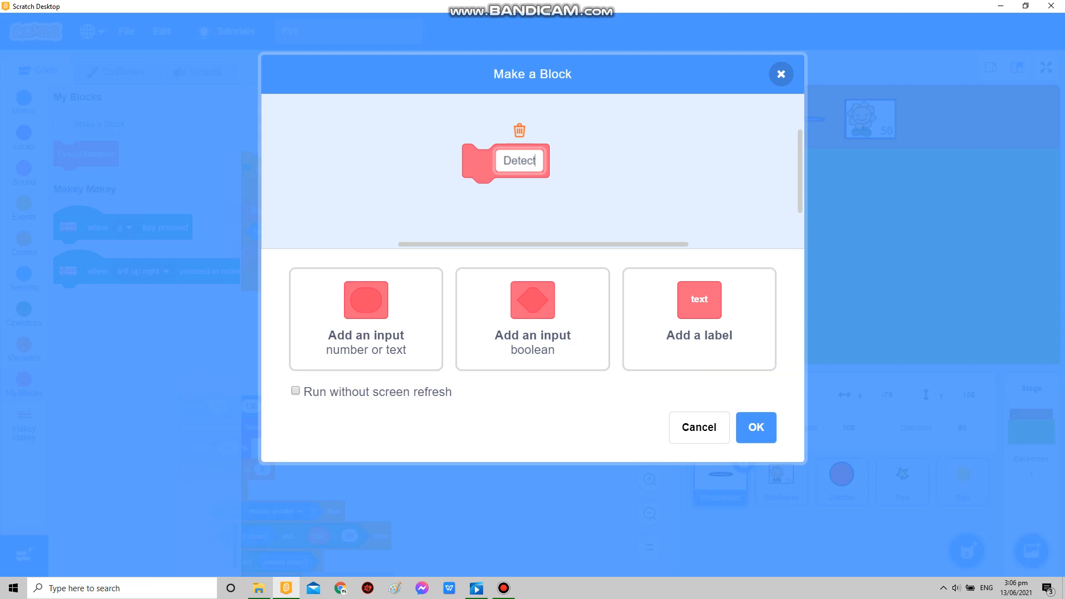
click(756, 427)
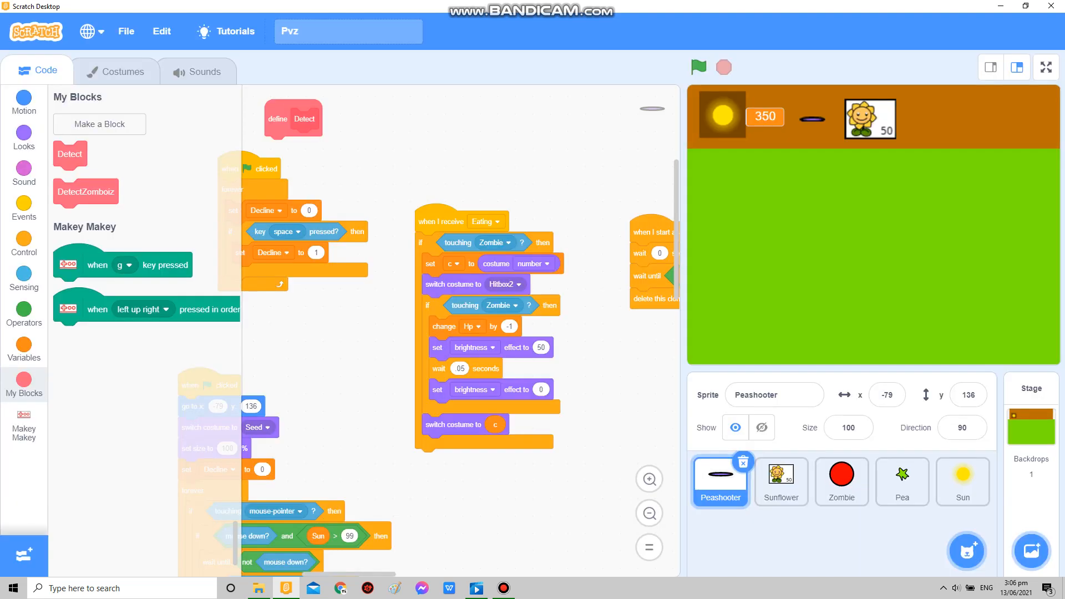
- Call Detect from the Eating script's zombie check and move the damage check under define Detect
drag(294, 118, 436, 167)
mouse_move(405, 280)
mouse_down()
mouse_move(435, 264)
mouse_move(453, 235)
mouse_move(574, 312)
mouse_up()
scroll(457, 333, down, 3)
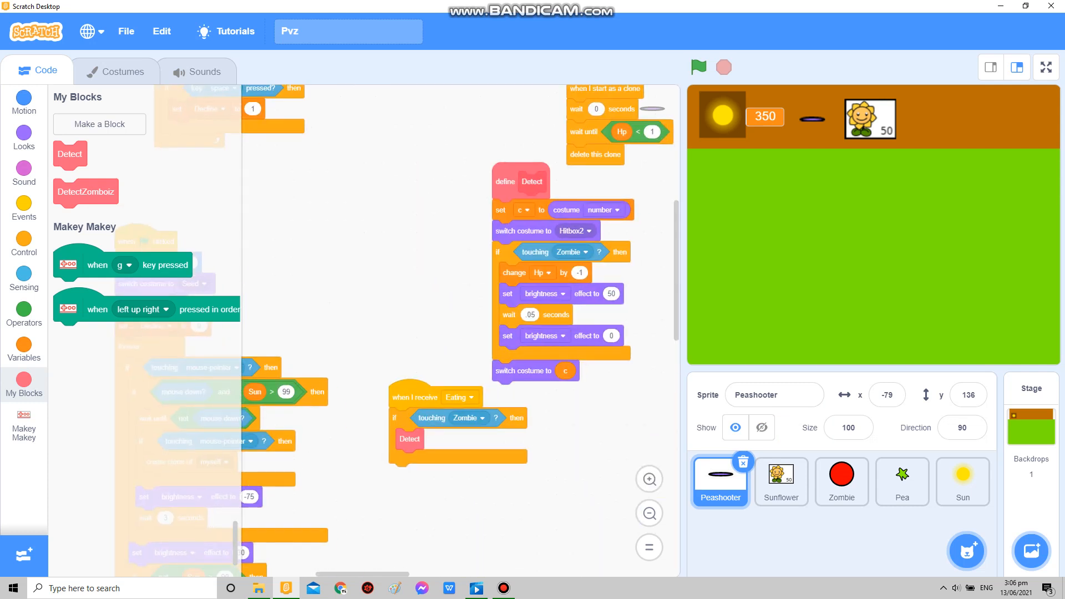
scroll(458, 333, down, 3)
mouse_move(467, 302)
mouse_down()
mouse_move(463, 185)
mouse_move(624, 169)
mouse_move(634, 200)
mouse_up()
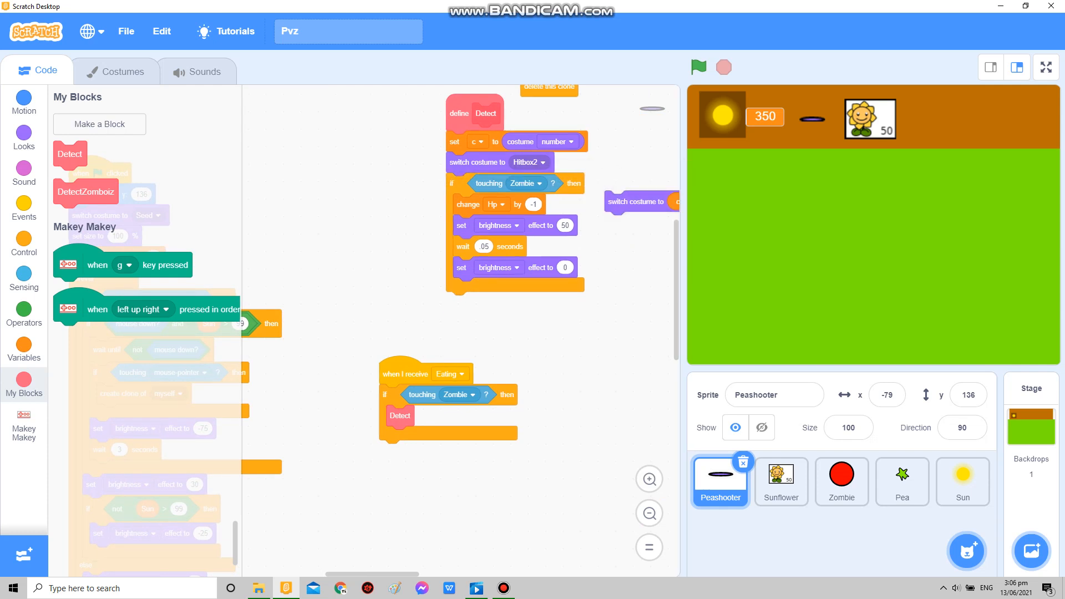
drag(456, 183, 512, 275)
scroll(458, 333, down, 2)
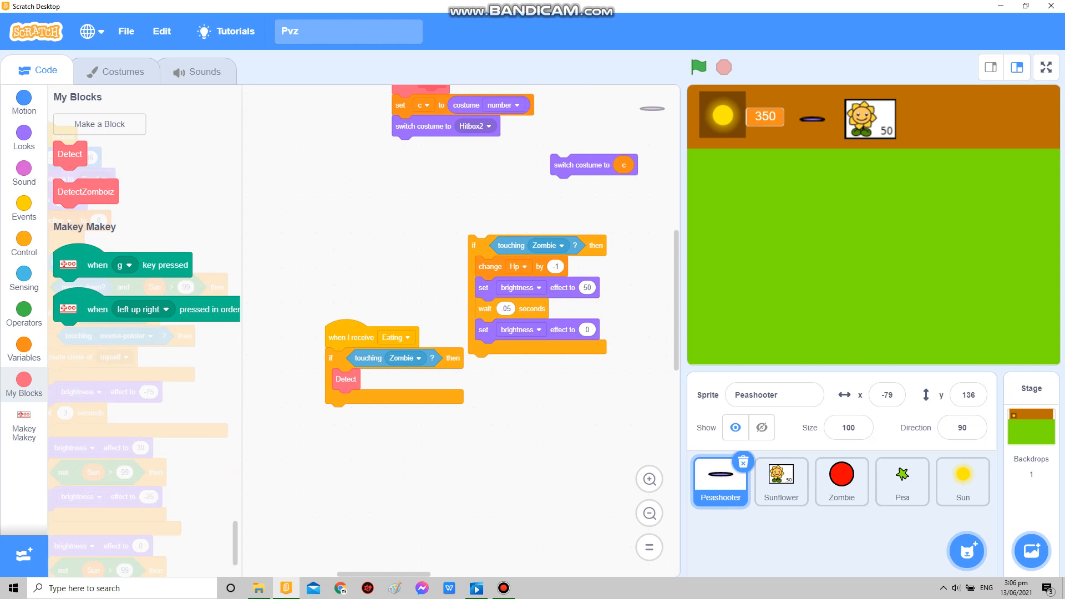
drag(399, 373, 337, 241)
drag(541, 416, 571, 467)
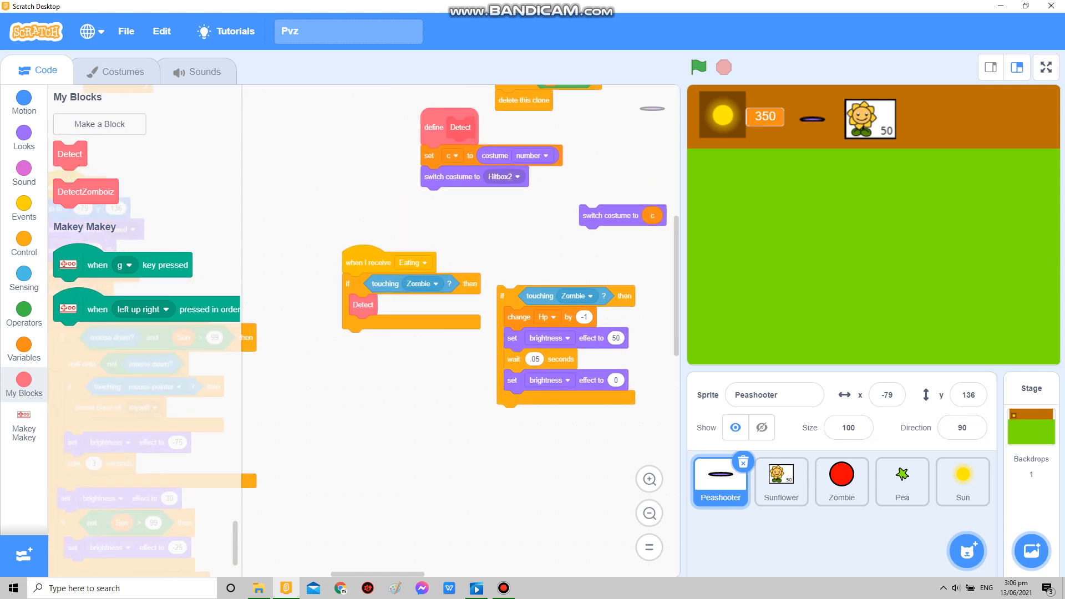
drag(516, 358, 545, 435)
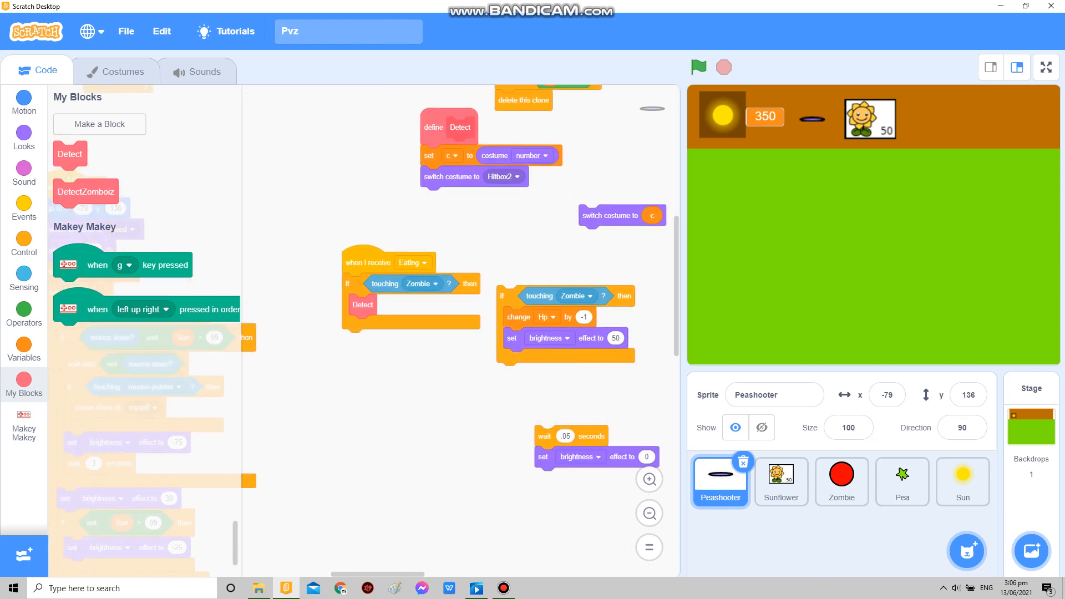
drag(504, 295, 428, 198)
- Put the wait and brightness reset after Detect and switch costume to c after the Hp change
drag(371, 262, 391, 295)
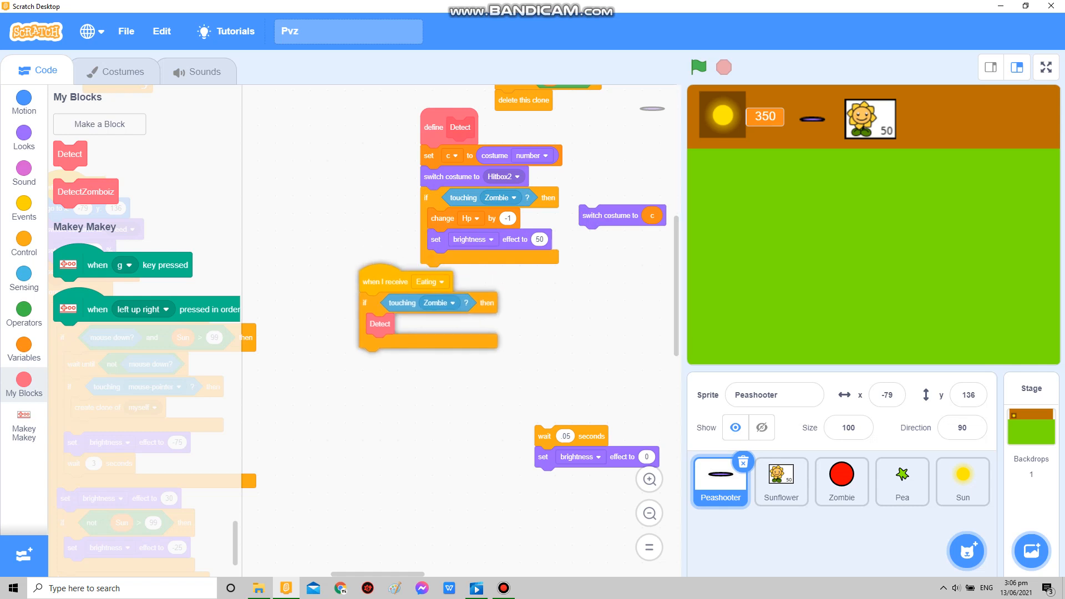
drag(545, 435, 381, 358)
drag(608, 215, 413, 402)
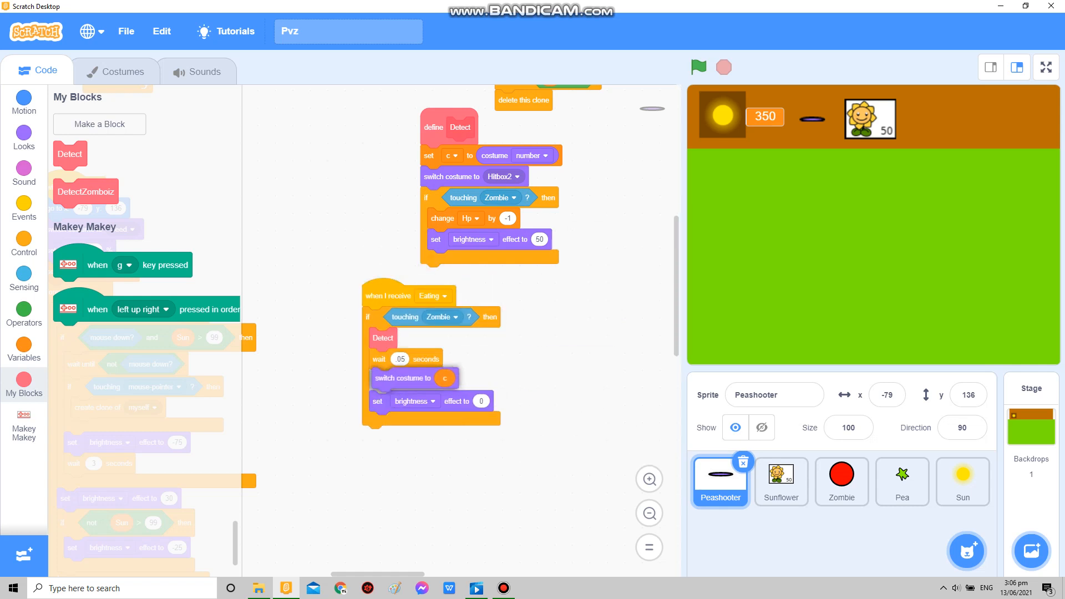
drag(416, 402, 467, 242)
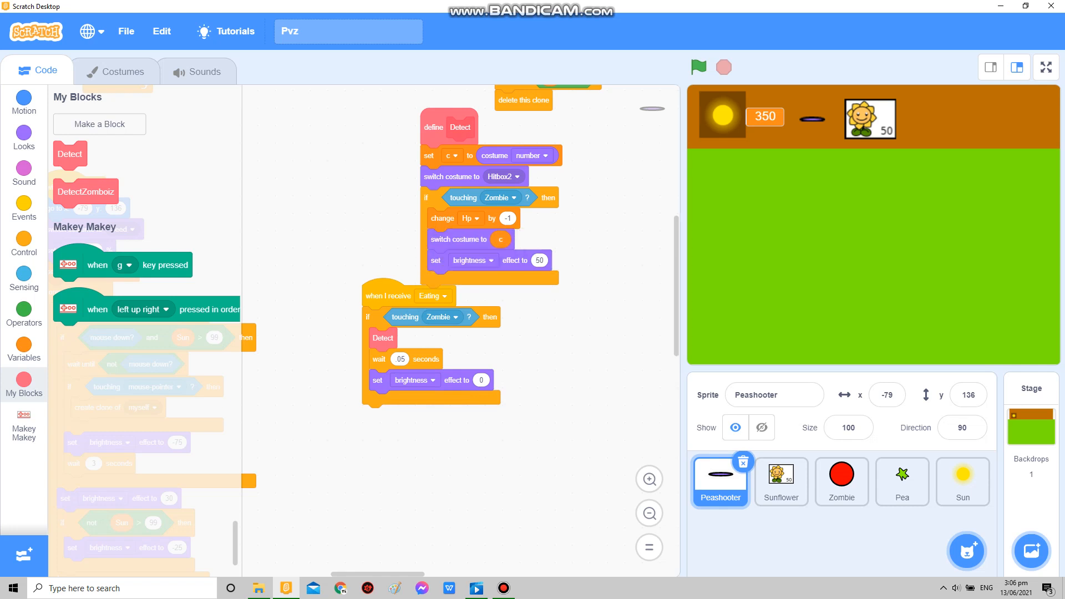
drag(391, 296, 408, 348)
drag(441, 126, 538, 175)
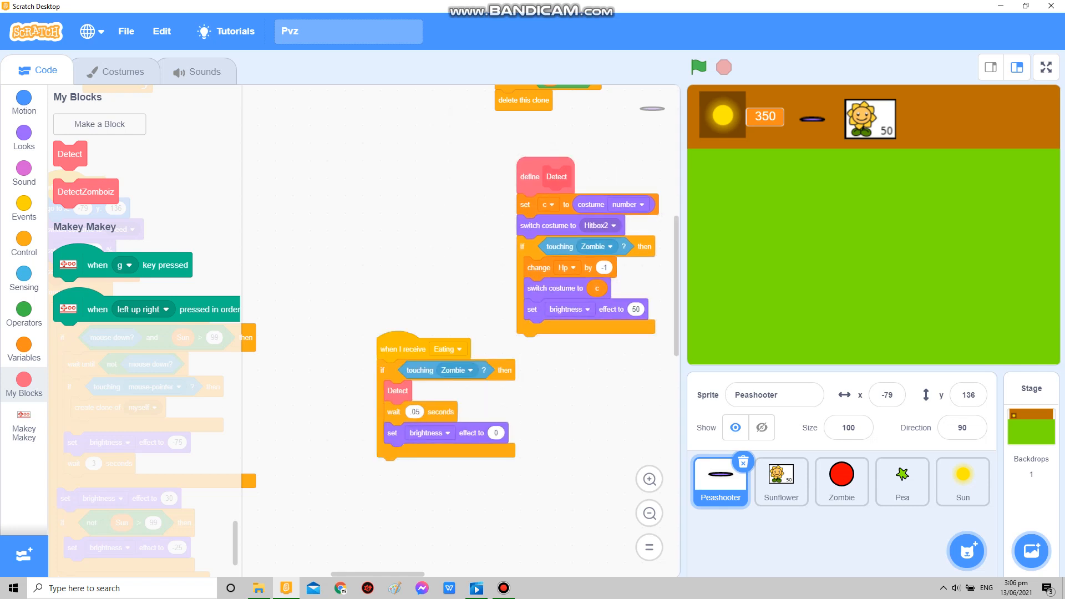
drag(333, 249, 307, 209)
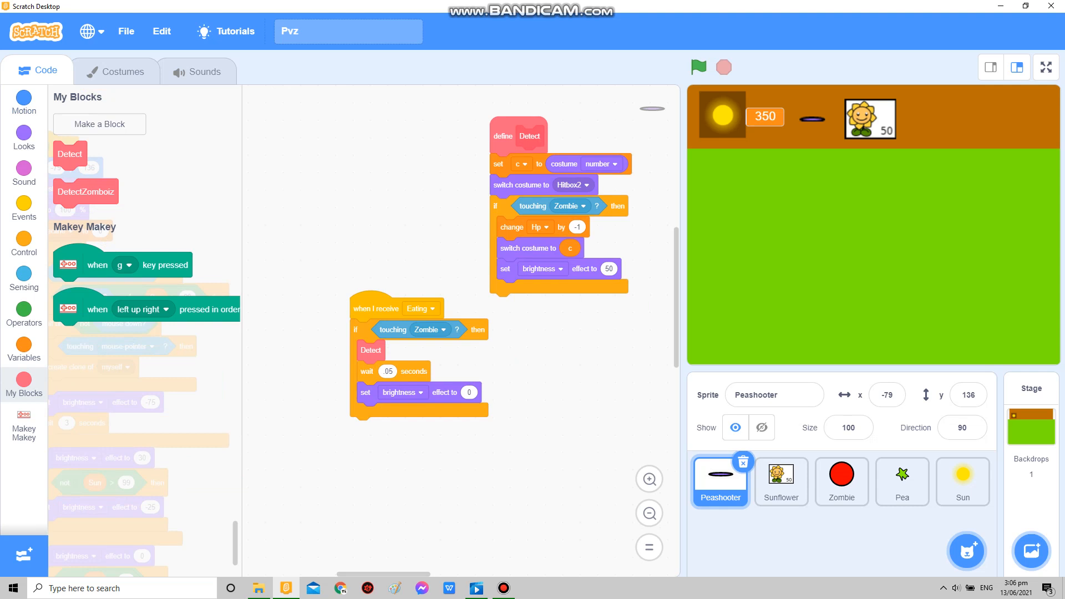
- Copy the Eating and define Detect scripts to the Sunflower, replacing its old Eating blocks
drag(387, 308, 781, 481)
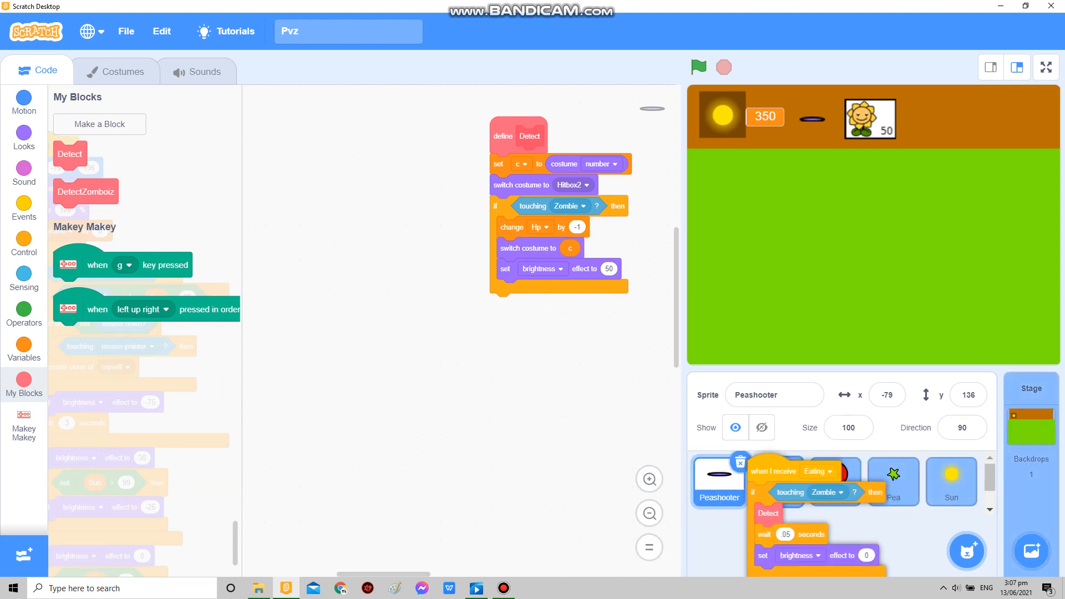
mouse_move(516, 135)
mouse_down()
mouse_move(791, 495)
mouse_move(781, 482)
mouse_up()
click(780, 481)
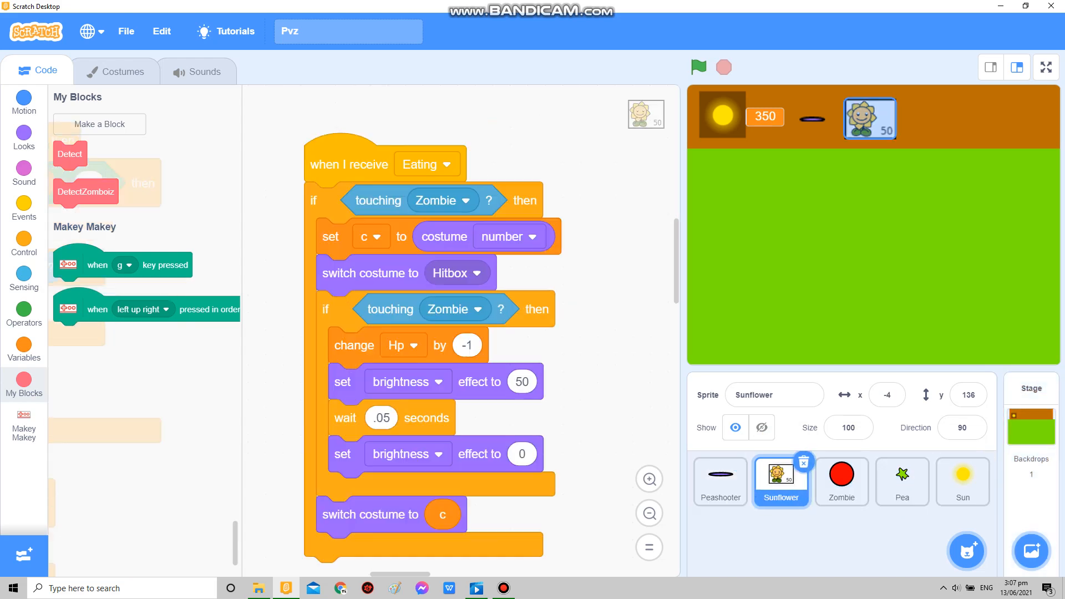
scroll(416, 333, up, 5)
scroll(458, 374, down, 3)
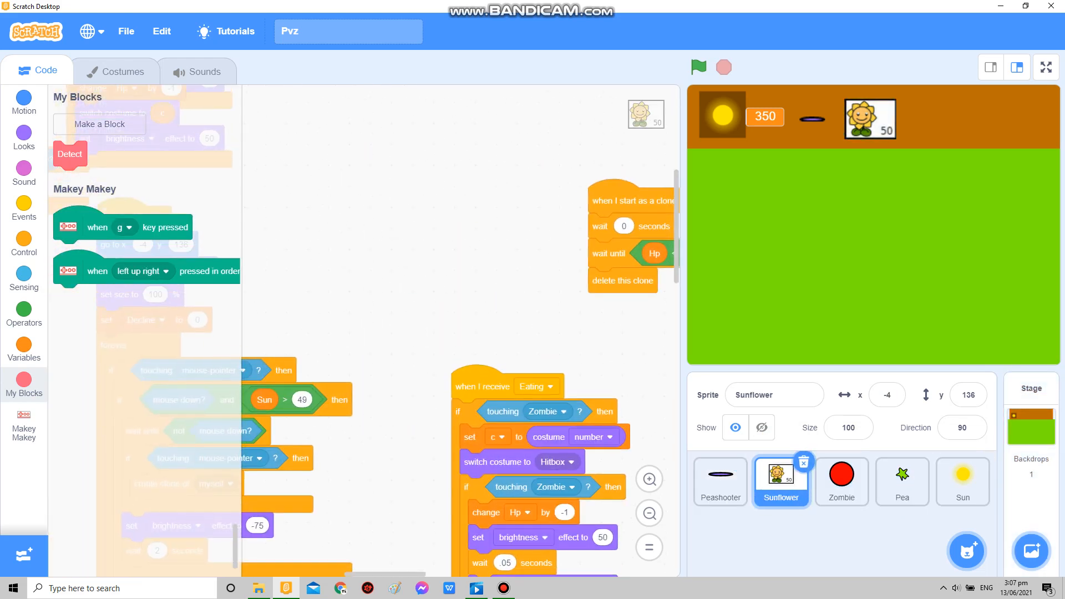
scroll(458, 374, down, 3)
drag(416, 391, 149, 499)
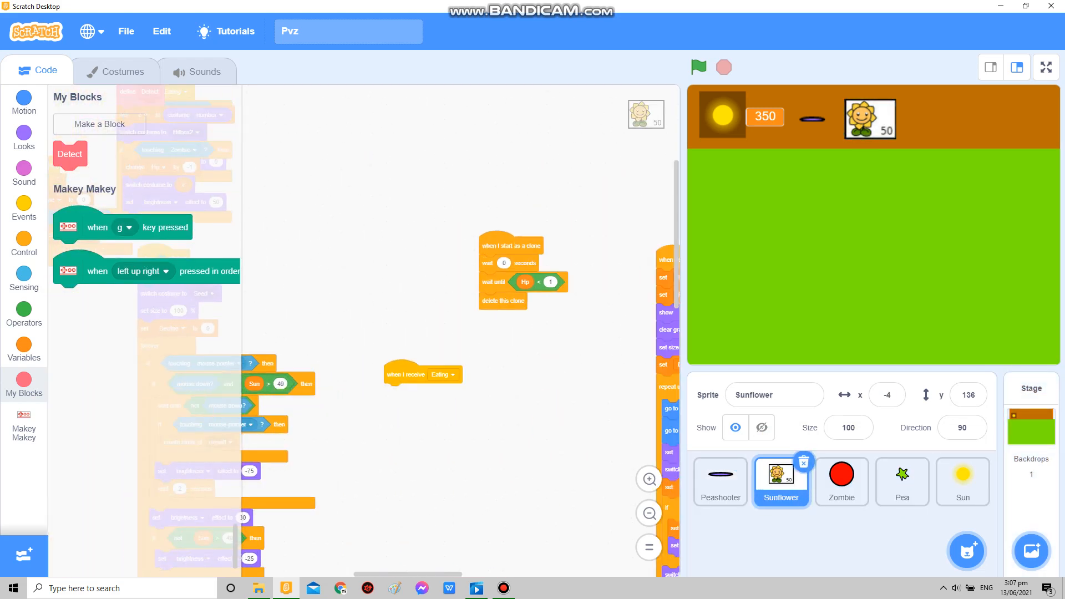
scroll(416, 333, up, 3)
drag(417, 249, 482, 250)
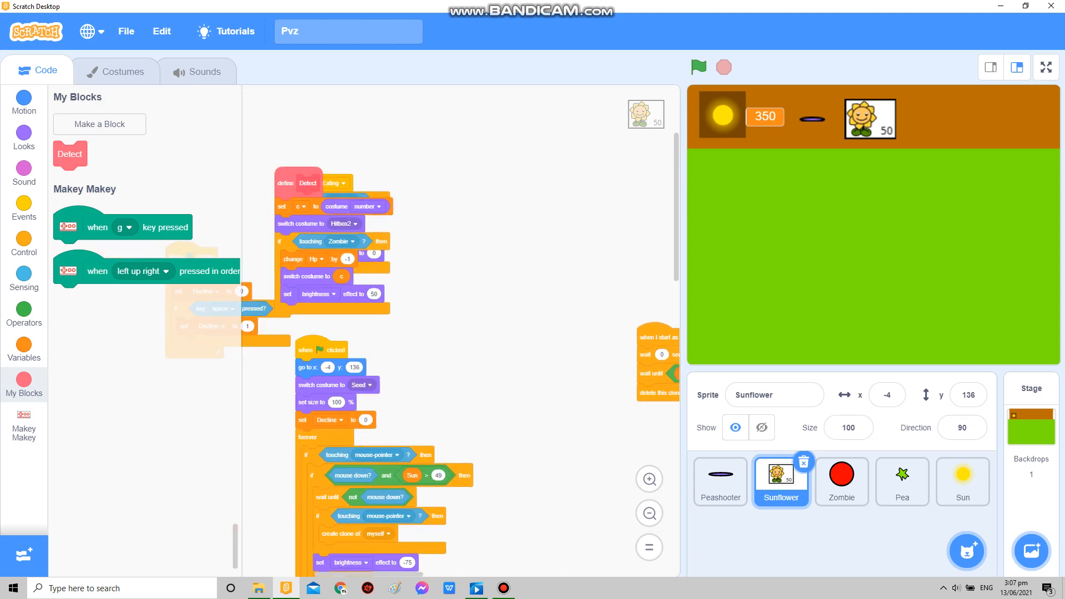
drag(333, 192, 583, 184)
drag(333, 192, 533, 417)
drag(500, 350, 375, 258)
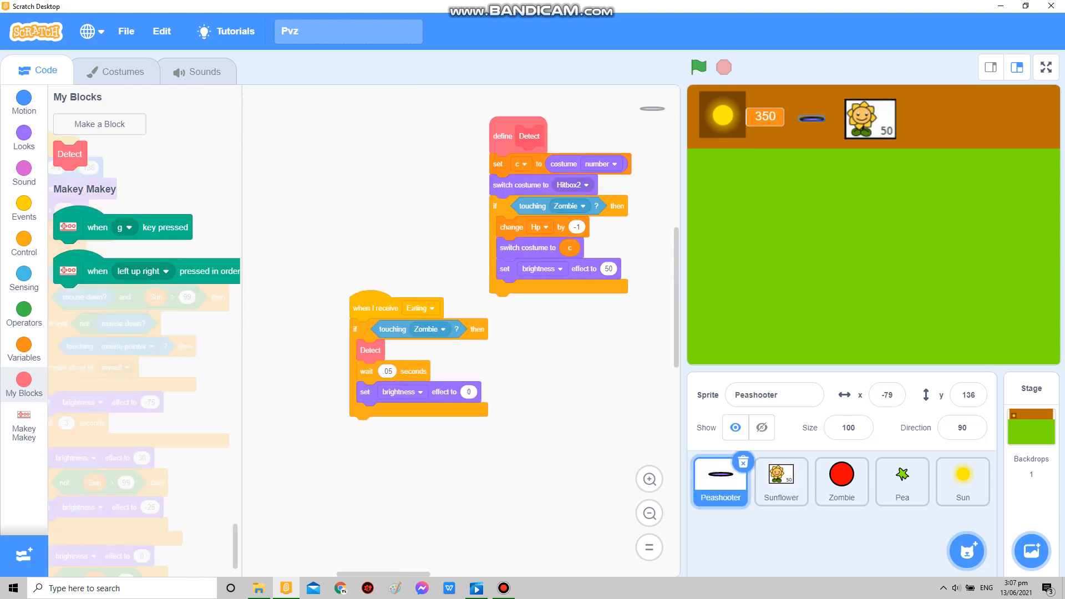
drag(499, 458, 374, 208)
drag(499, 209, 416, 333)
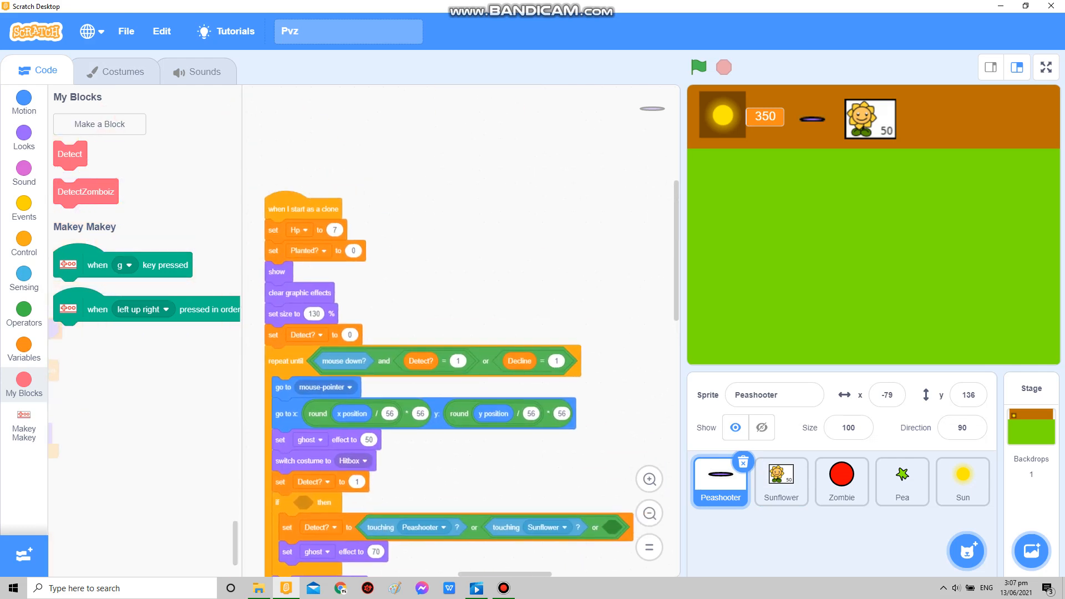
scroll(500, 333, up, 5)
- Set the detection costume switch to Hitbox2 and bring up the Sunflower's costumes
click(436, 157)
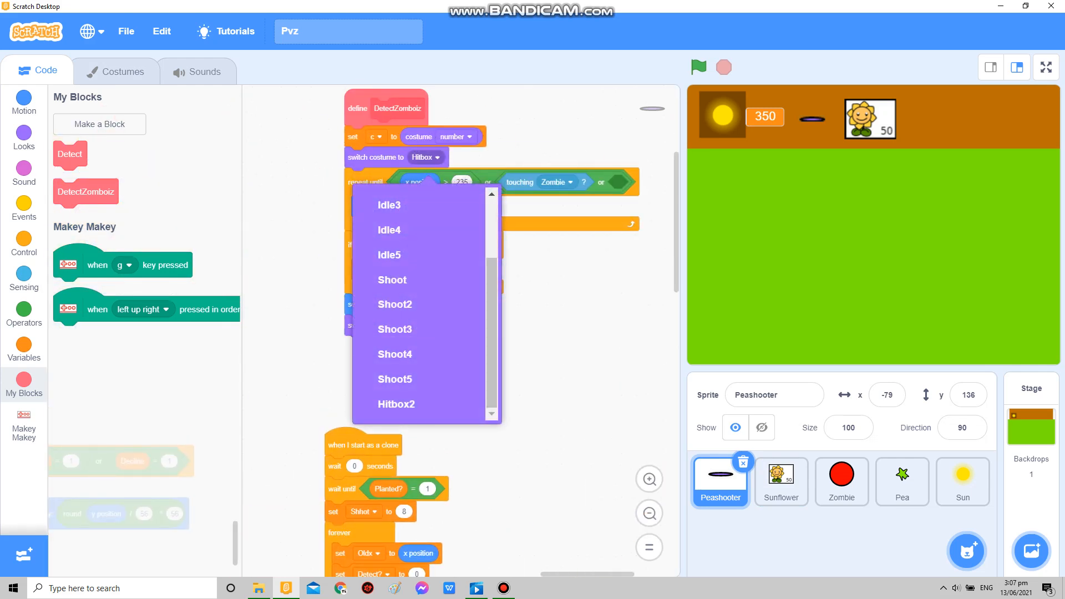
click(391, 405)
mouse_move(540, 375)
mouse_down()
mouse_move(416, 166)
mouse_move(417, 207)
mouse_up()
click(780, 480)
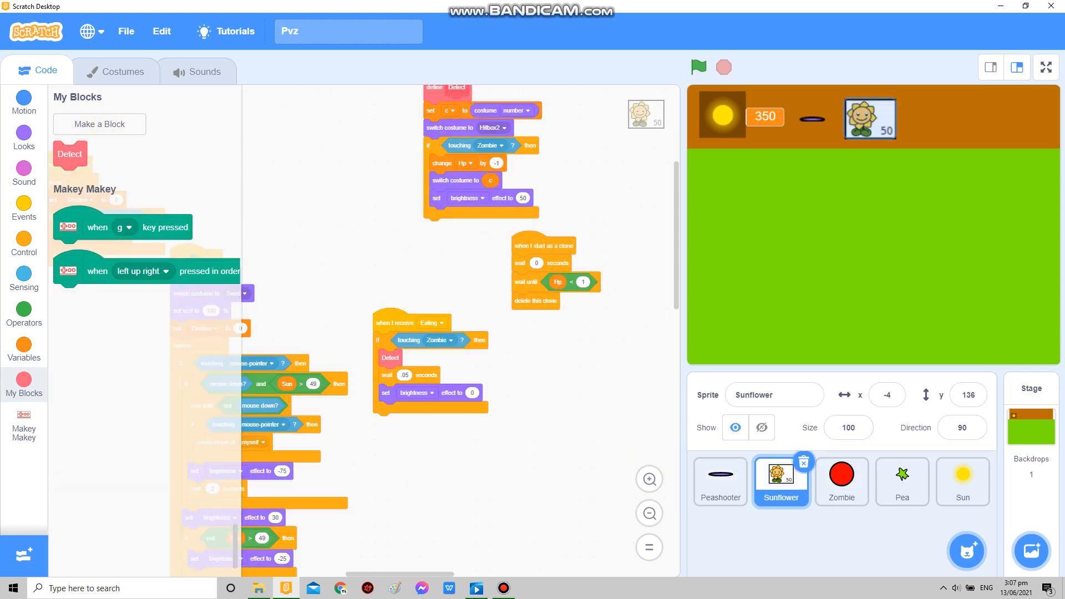
click(122, 72)
scroll(52, 332, down, 5)
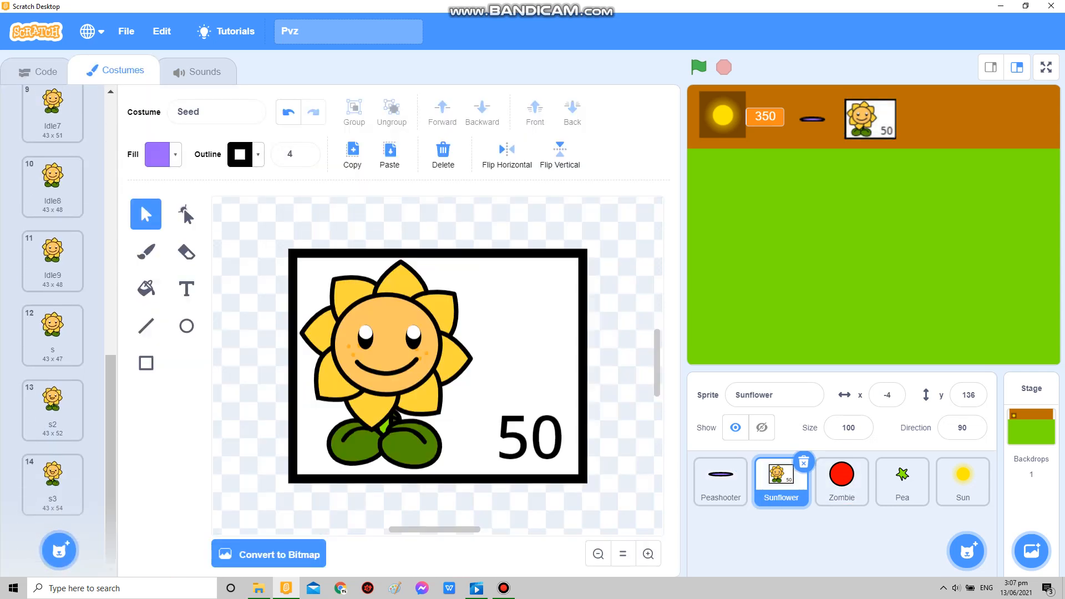
scroll(52, 249, up, 5)
scroll(52, 250, up, 3)
- Duplicate the Sunflower's Hitbox costume and move the Hitbox2 copy to the end of the list
click(52, 126)
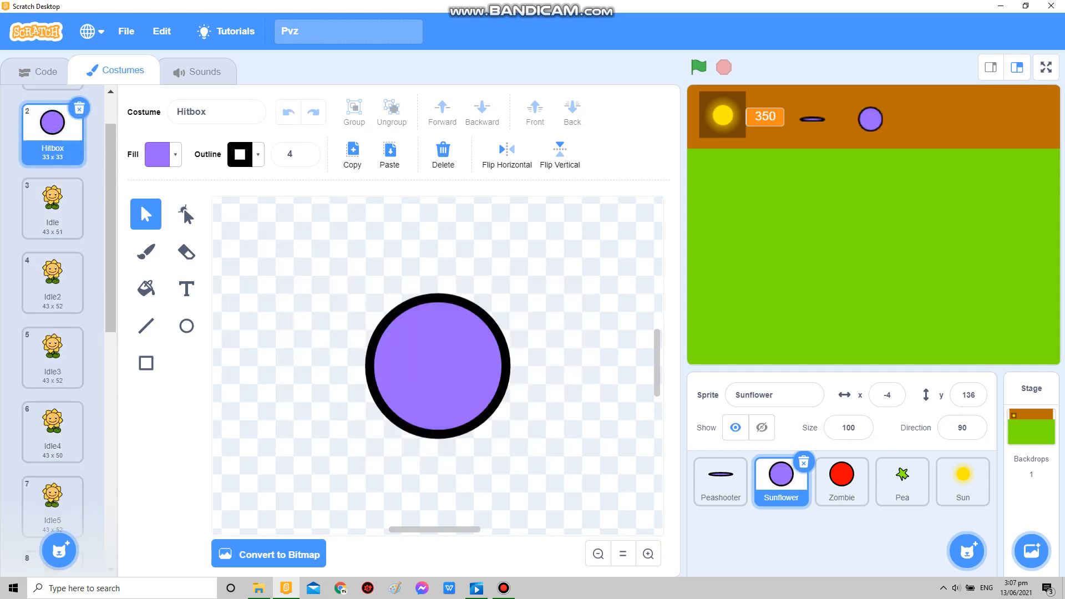
right_click(52, 137)
click(80, 160)
mouse_move(53, 200)
mouse_down()
mouse_move(66, 499)
mouse_move(53, 482)
mouse_up()
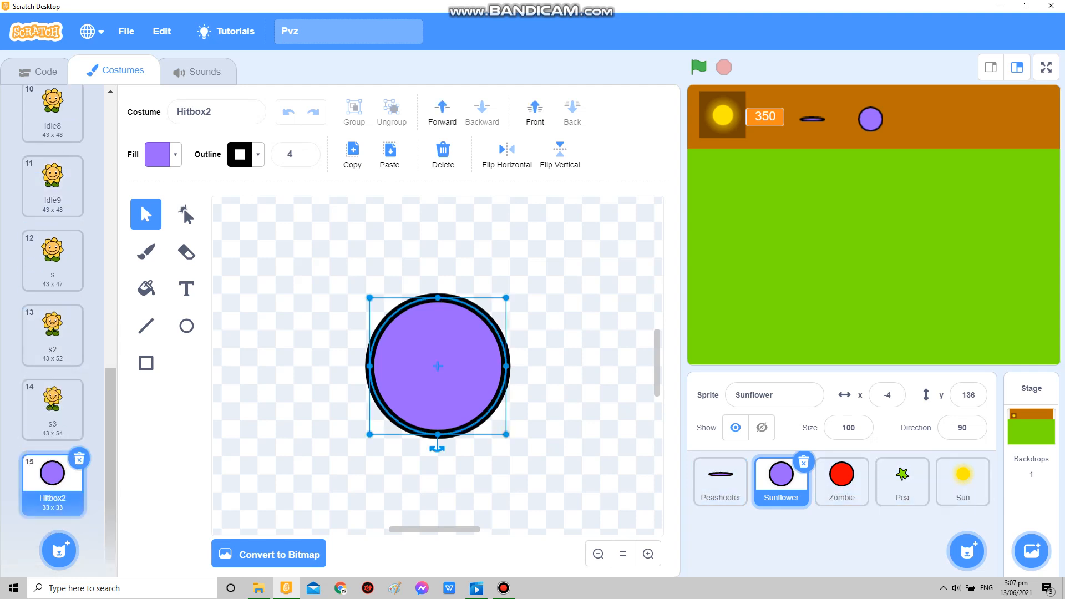
- Squash Hitbox2's circle into a thin flat ellipse nudged upward, then return to the code
drag(438, 405, 438, 418)
key(shift+Up)
key(shift+Up)
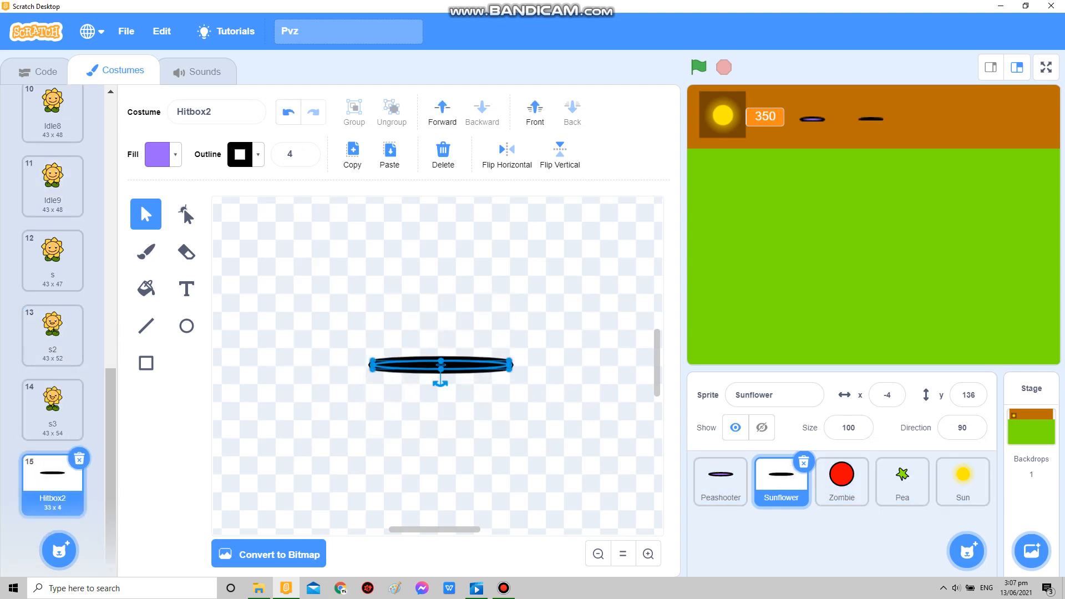
click(45, 72)
- Run the game full screen briefly, leave it, and begin making a new variable
click(699, 66)
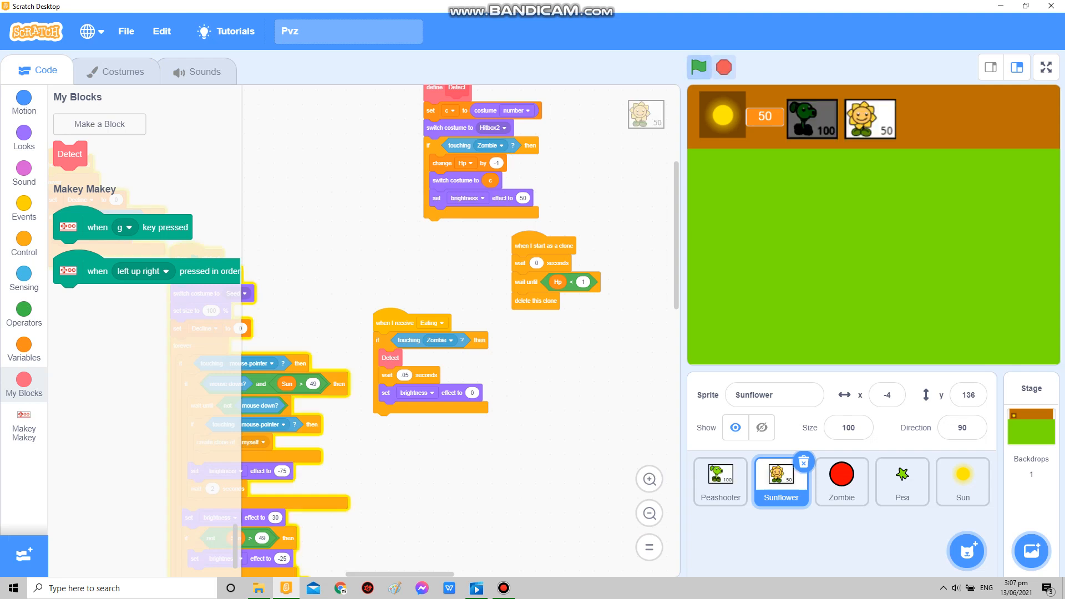
click(1045, 66)
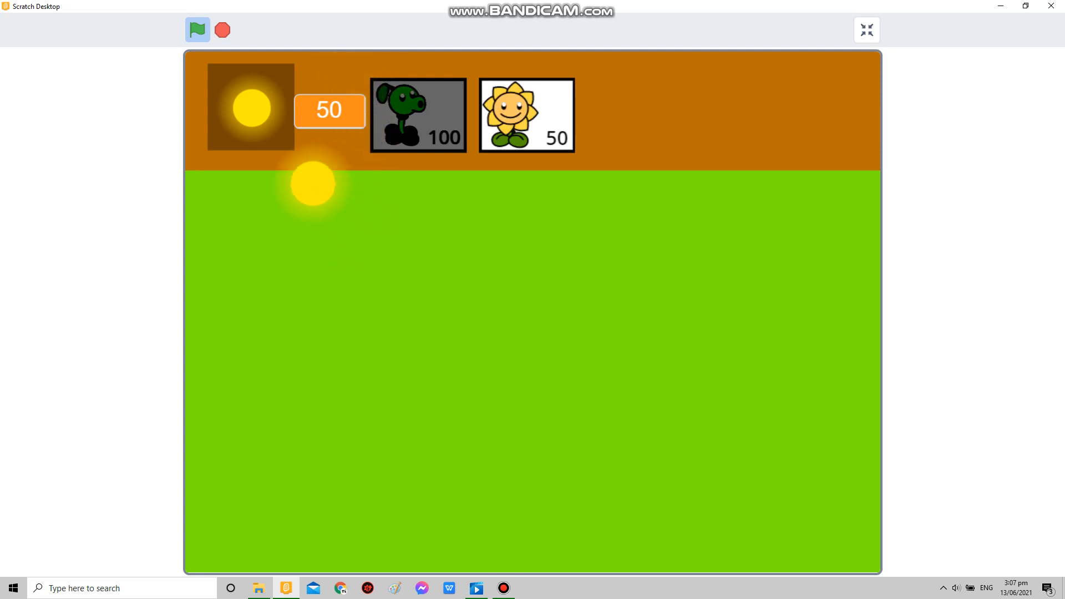
key(Escape)
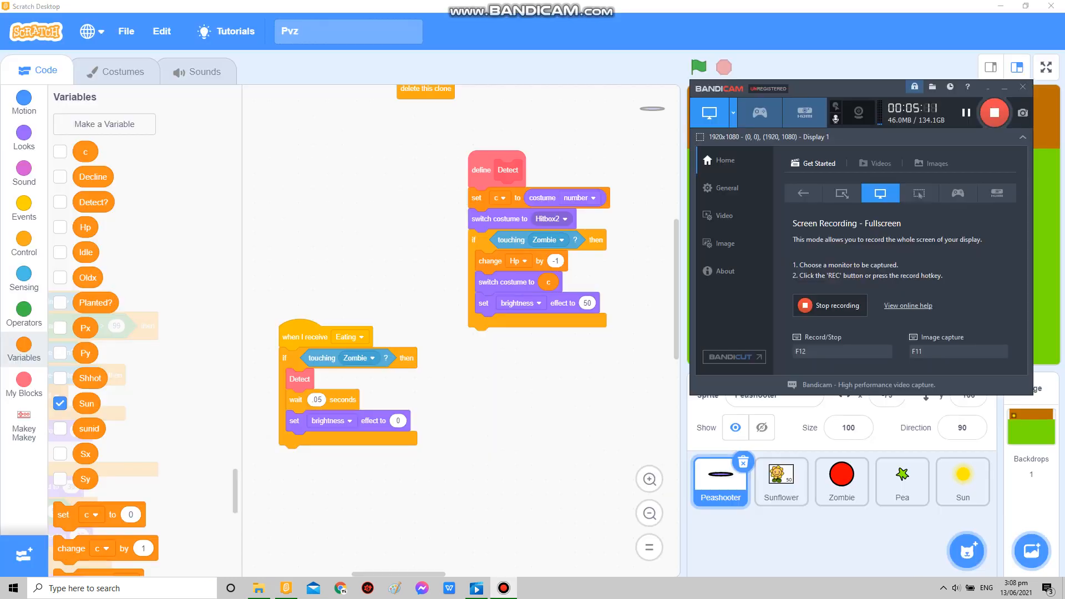
click(503, 588)
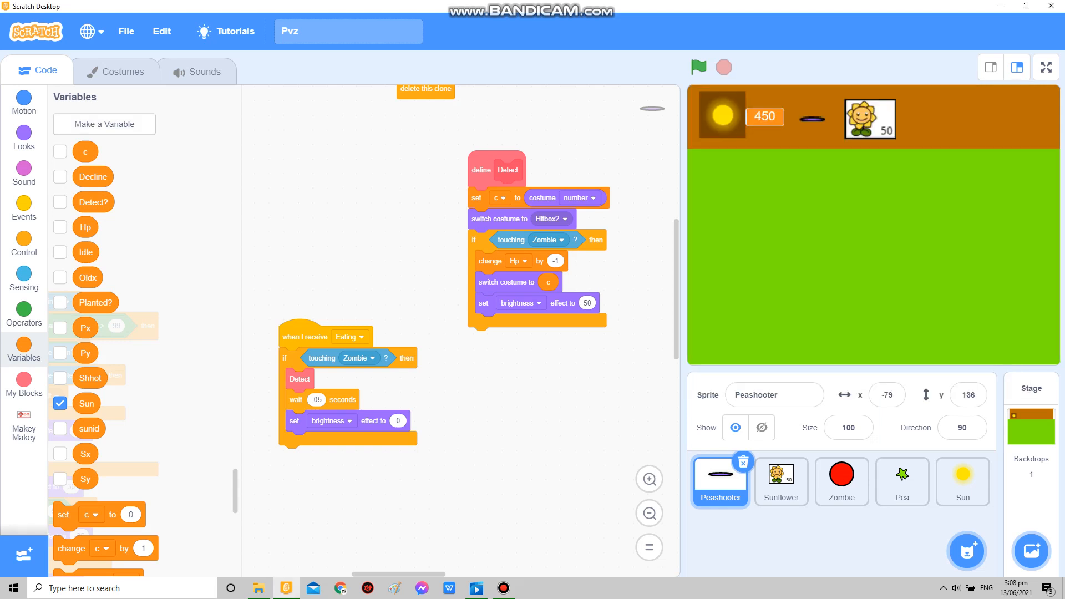
click(104, 123)
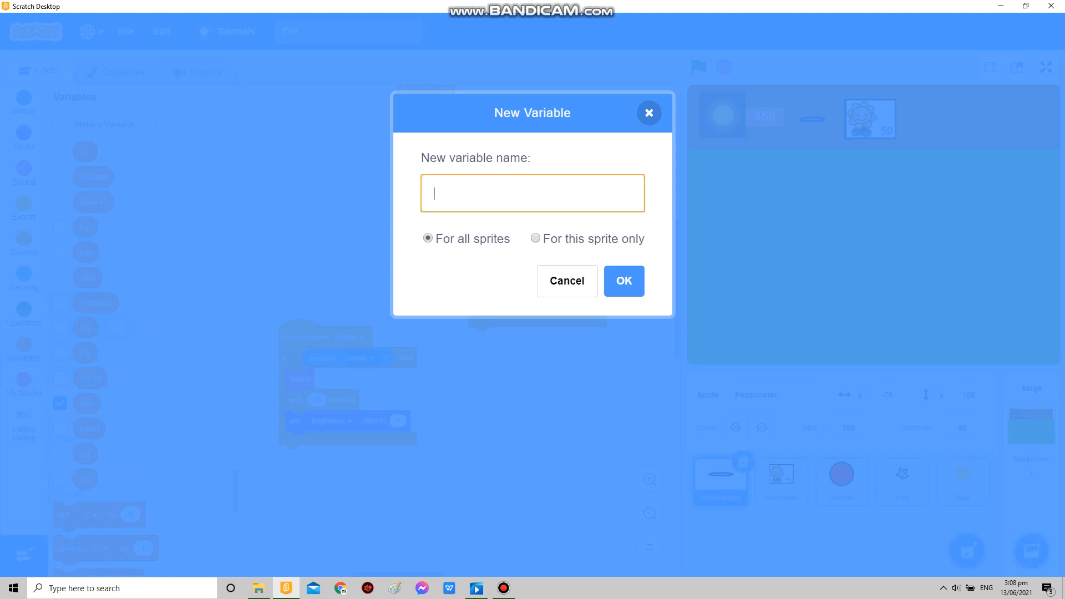
text(a)
- Create hidden variable a and reset it to 0 at the start of Detect
key(Return)
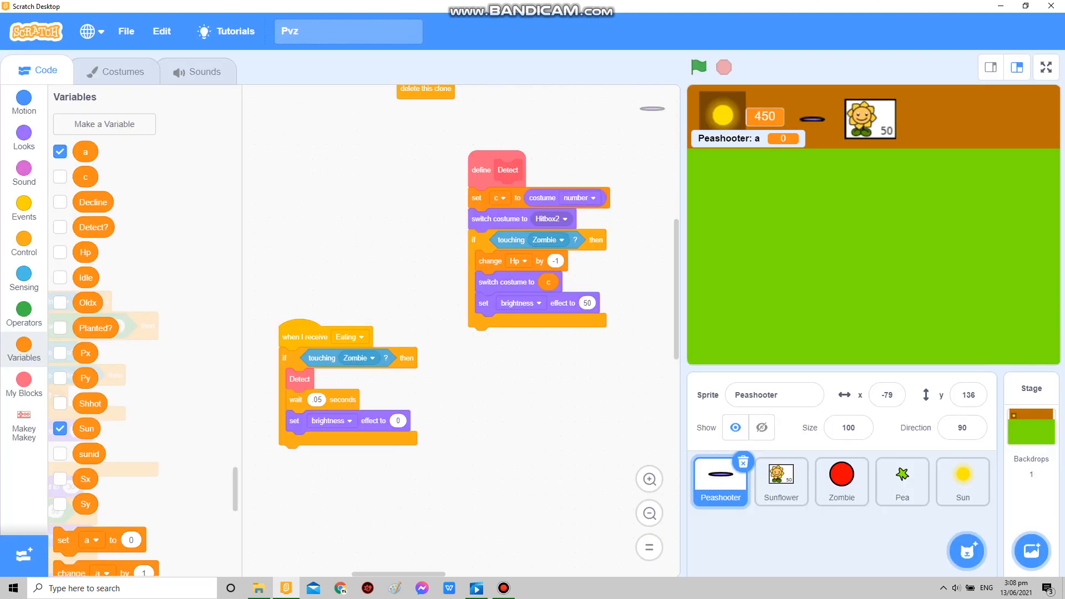
click(60, 151)
scroll(125, 333, down, 3)
drag(67, 431, 392, 276)
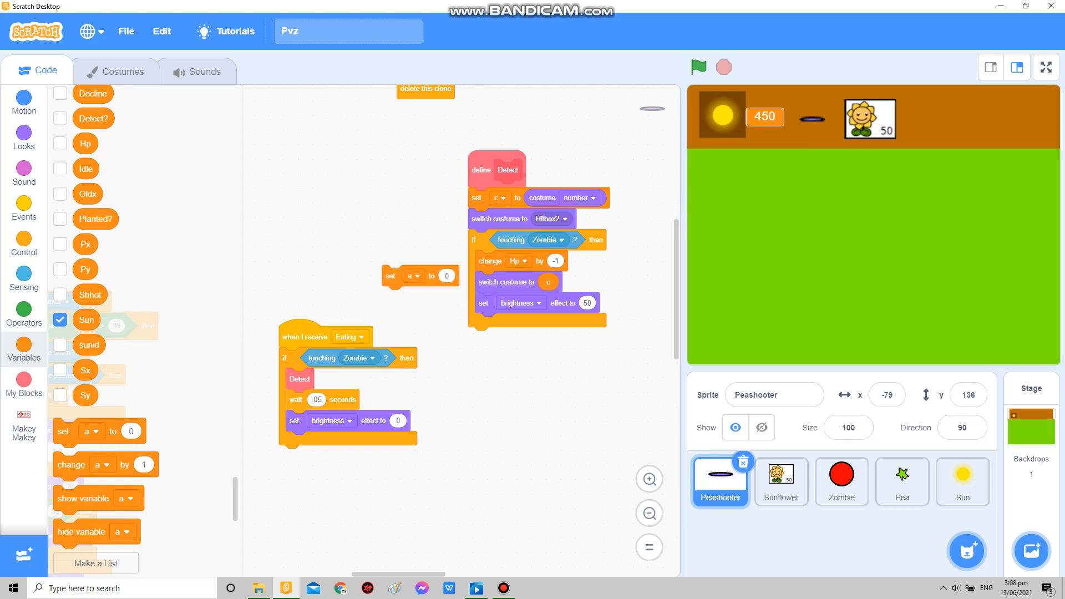
drag(397, 276, 492, 198)
drag(400, 250, 320, 260)
scroll(125, 334, up, 5)
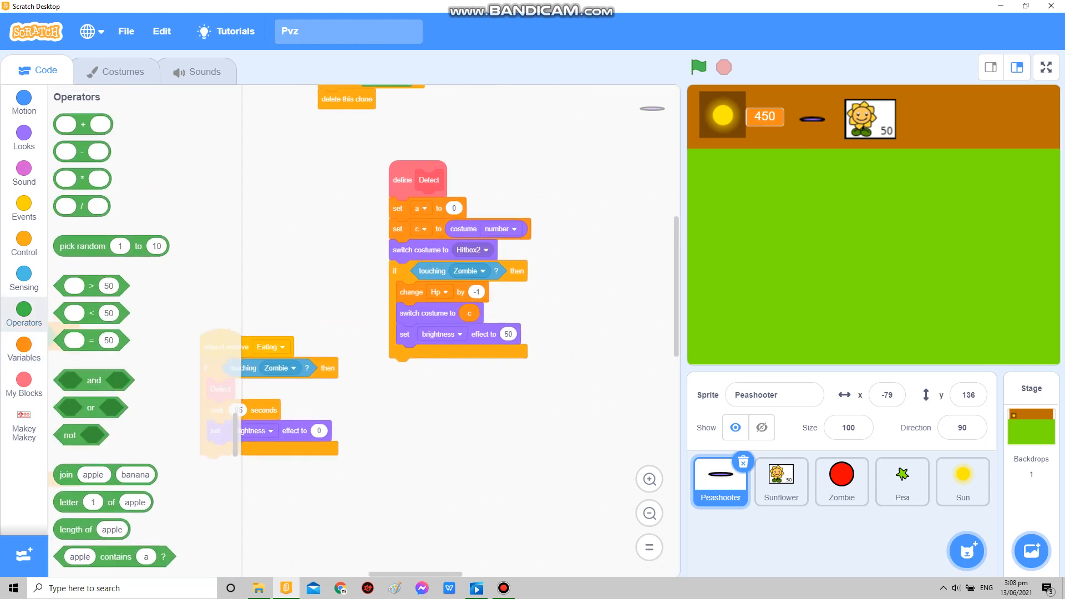
- Pull the Hp and costume blocks out of Detect and set a to 1 when touching Zombie
drag(412, 291, 387, 381)
click(24, 347)
scroll(124, 332, down, 1)
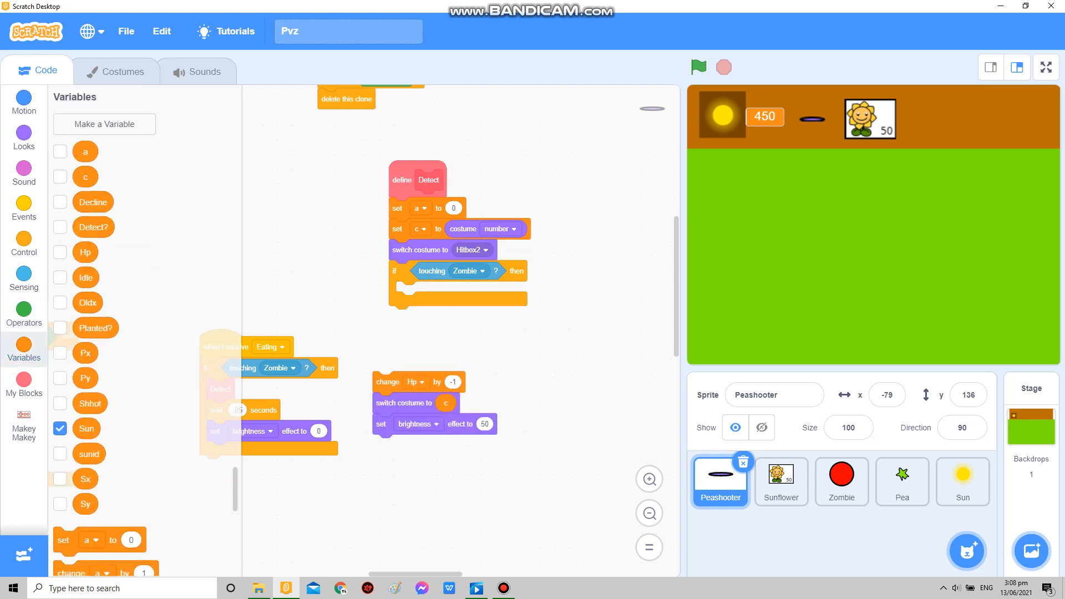
mouse_move(65, 541)
mouse_down()
mouse_move(381, 277)
mouse_move(408, 291)
mouse_up()
drag(332, 483, 434, 439)
- In Eating, wrap the Hp loss inside an if a = 1 check after Detect
click(24, 243)
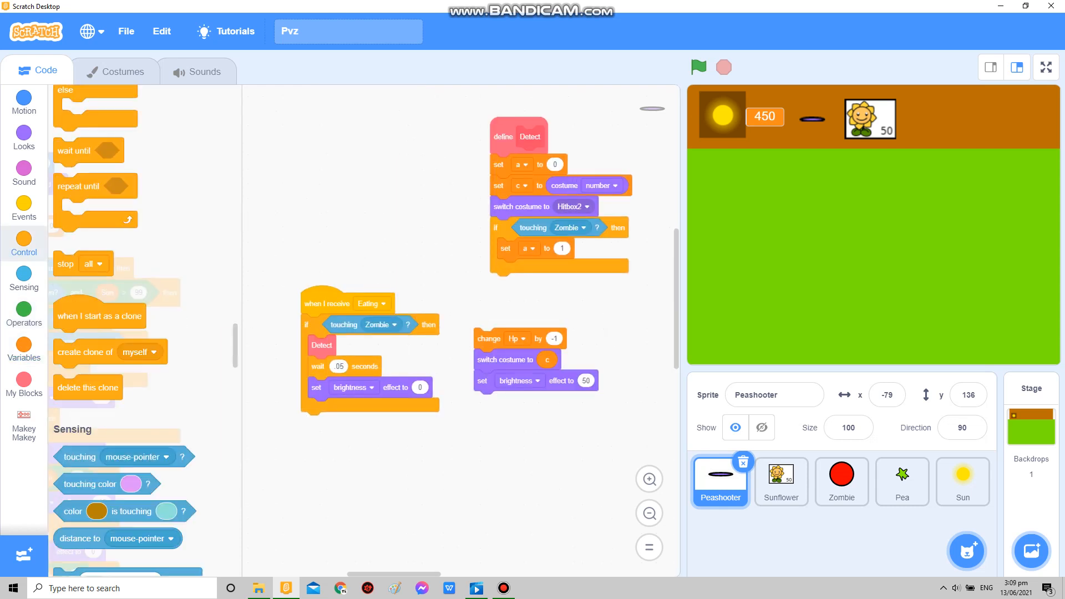
drag(67, 313, 333, 367)
click(24, 313)
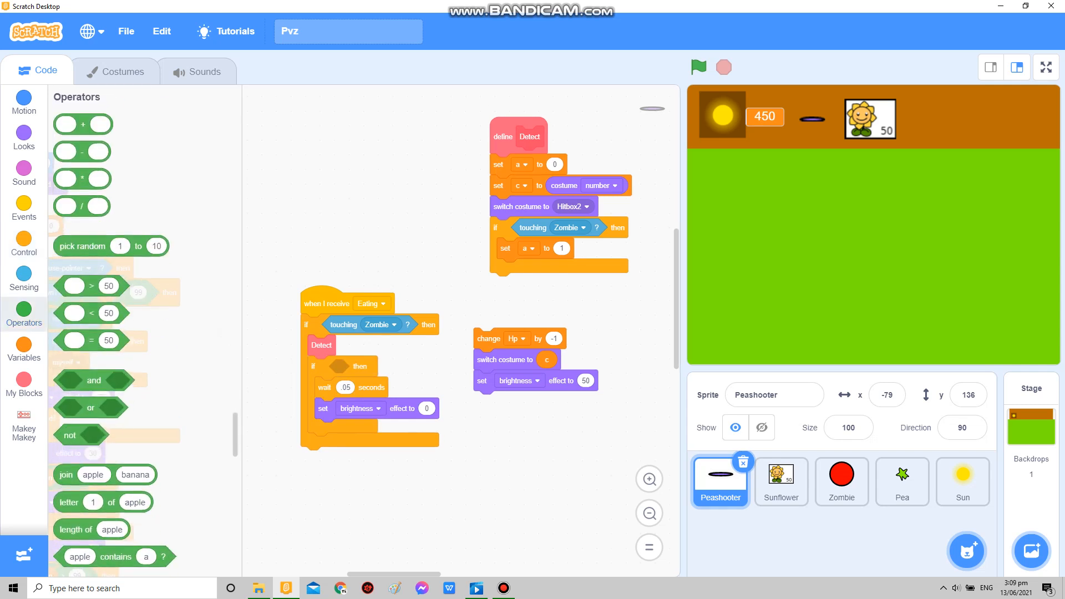
mouse_move(73, 313)
mouse_down()
mouse_move(333, 376)
mouse_move(346, 366)
mouse_up()
click(23, 348)
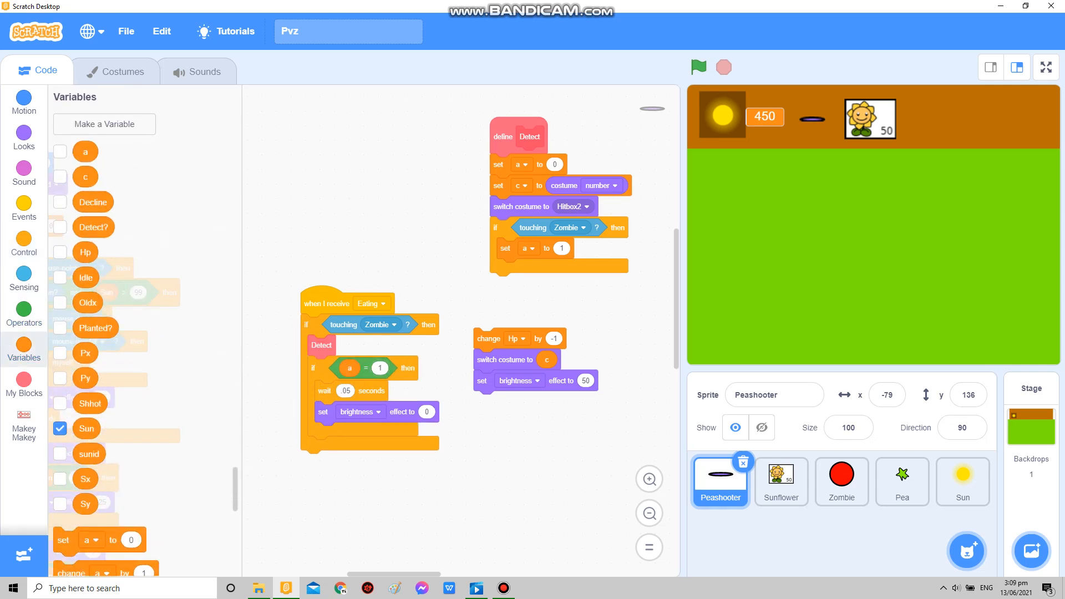
drag(488, 339, 330, 391)
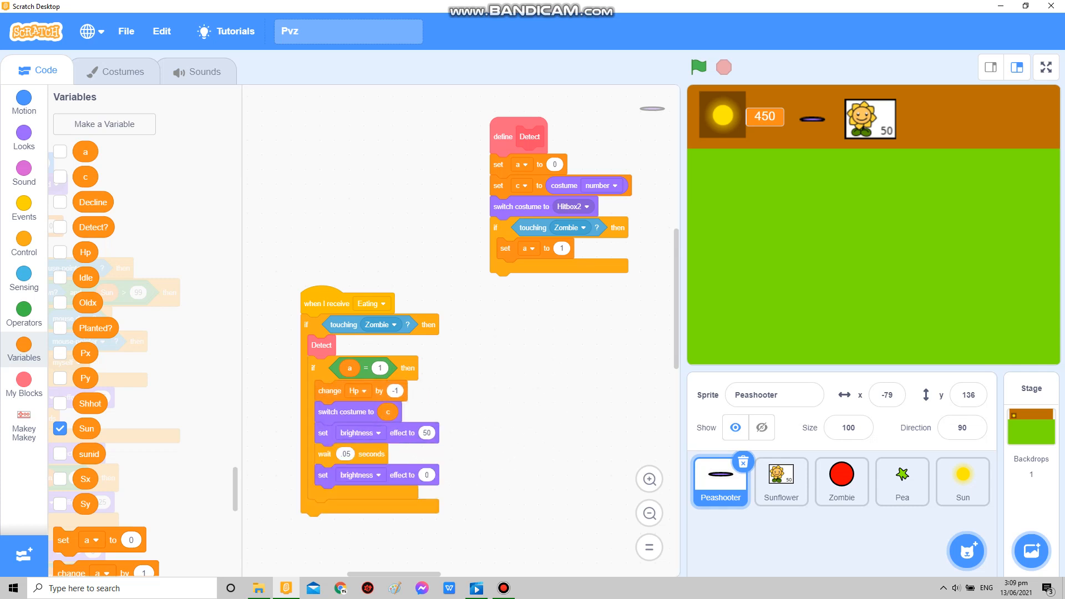
- Move the costume switch after the brightness reset to the end of Detect
drag(323, 433, 323, 411)
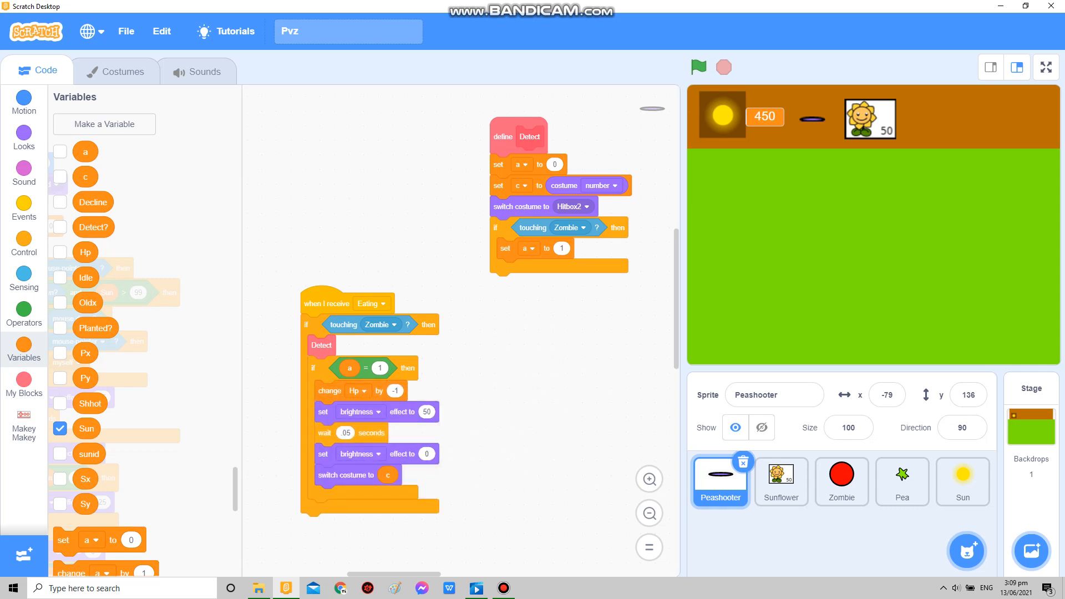
drag(344, 474, 530, 282)
drag(333, 303, 333, 256)
scroll(499, 332, down, 2)
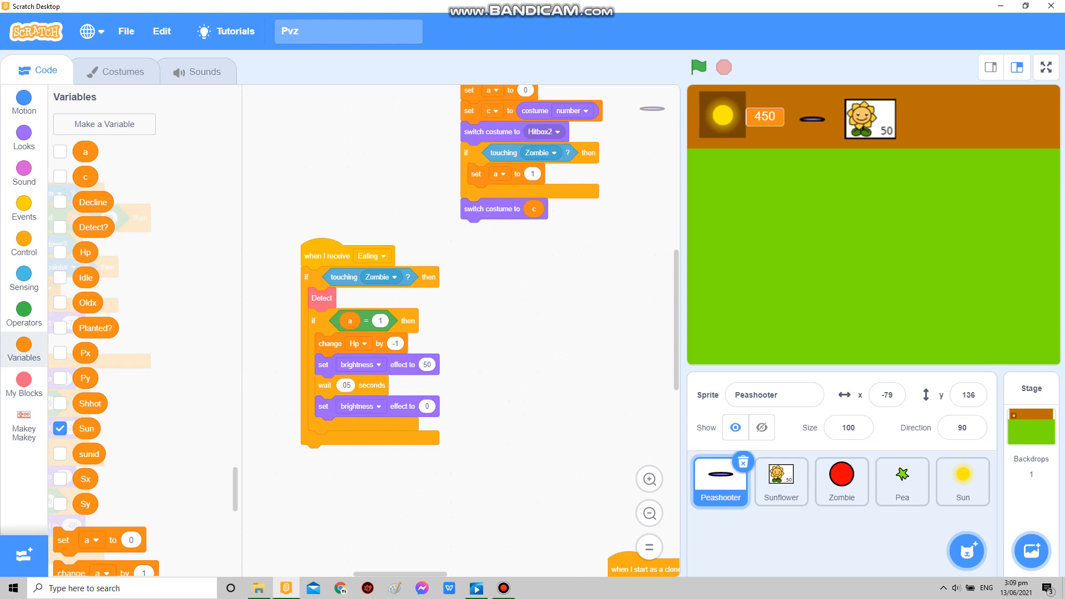
- Run the game, glance at it full screen, then scroll to the DetectZomboiz definition
click(697, 68)
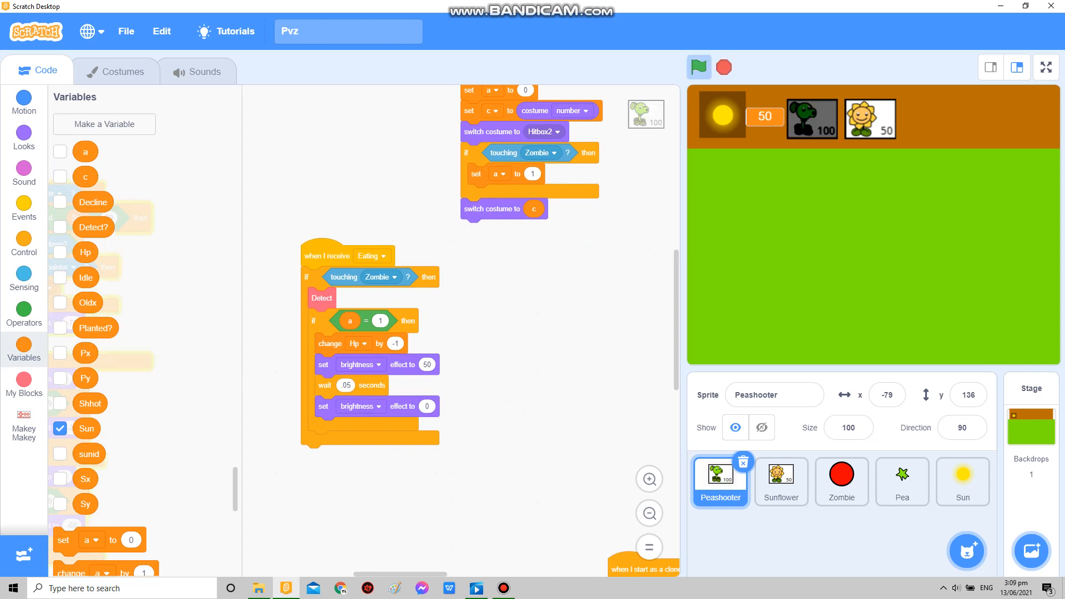
click(1046, 66)
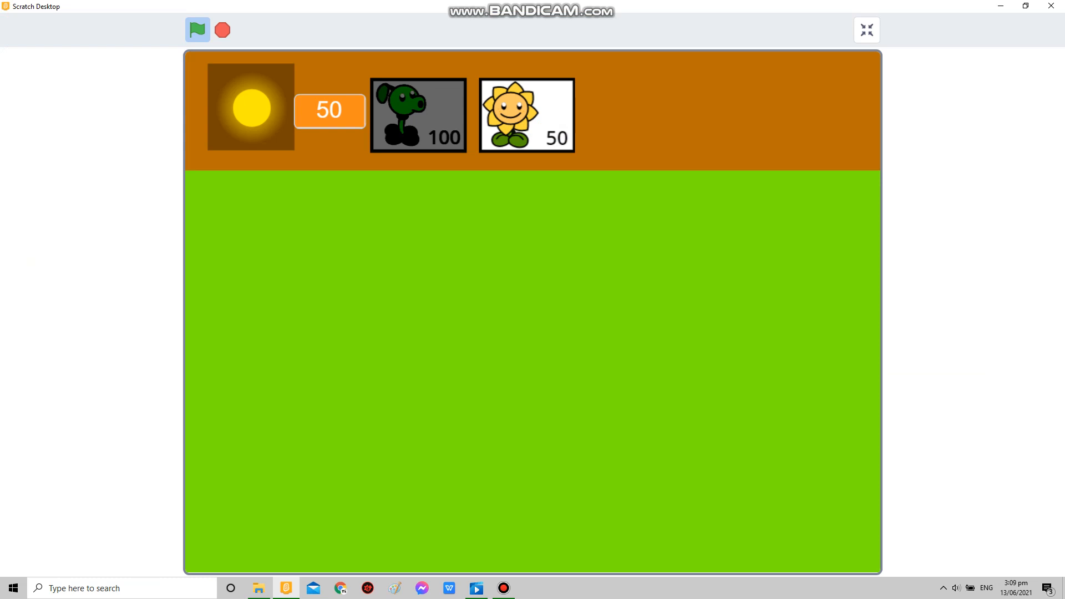
click(867, 31)
drag(333, 333, 334, 166)
drag(332, 250, 500, 417)
drag(333, 333, 417, 250)
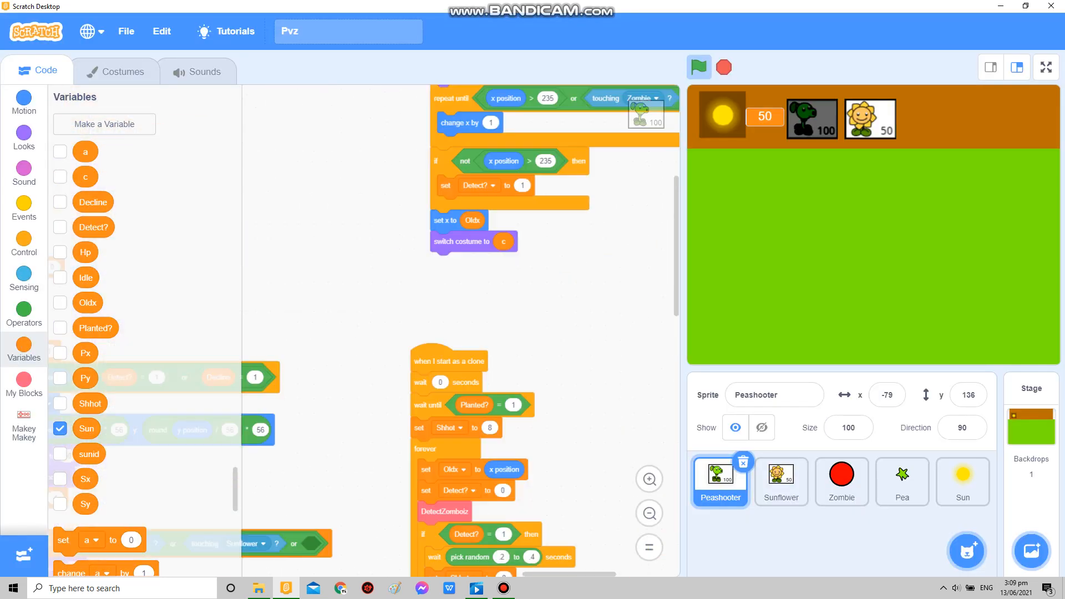
drag(349, 250, 269, 341)
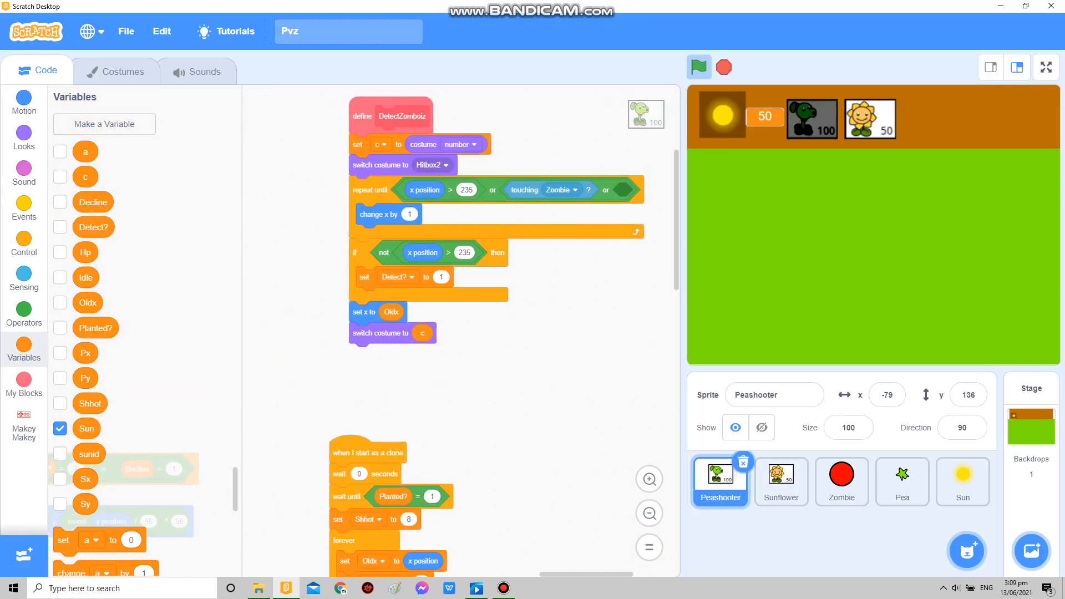
- Play full screen: plant a Peashooter on the lawn and collect a nearby sun, then exit
click(1046, 66)
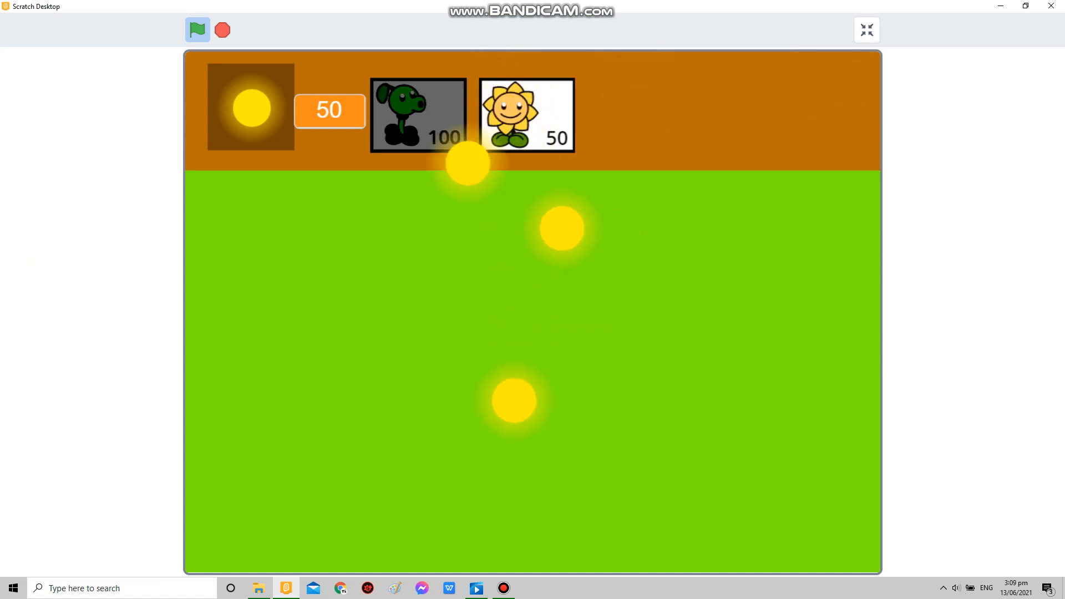
click(418, 114)
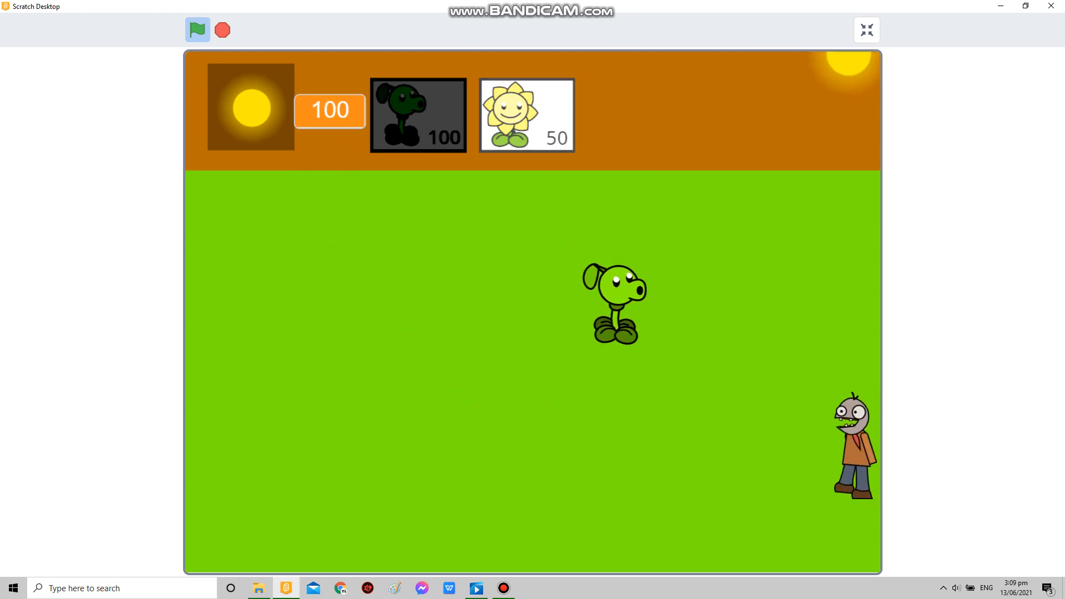
click(615, 385)
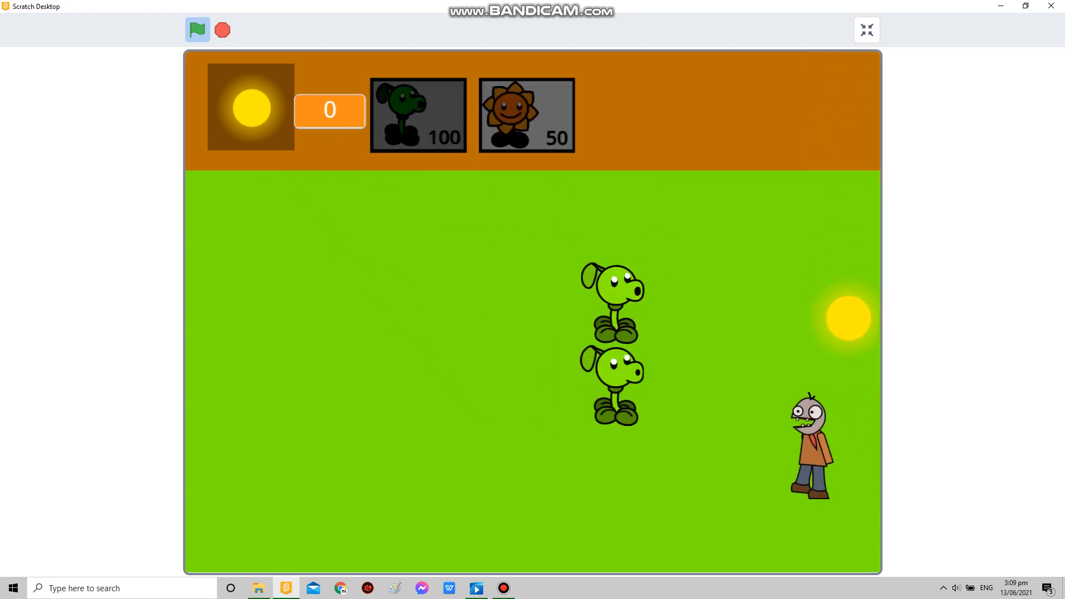
click(591, 267)
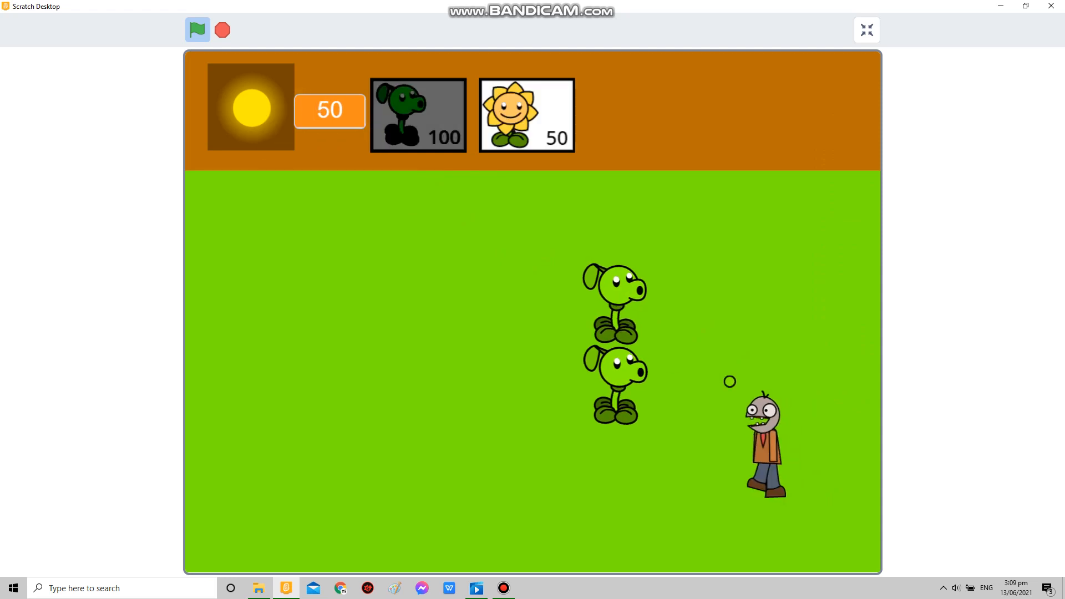
key(Escape)
scroll(499, 333, down, 5)
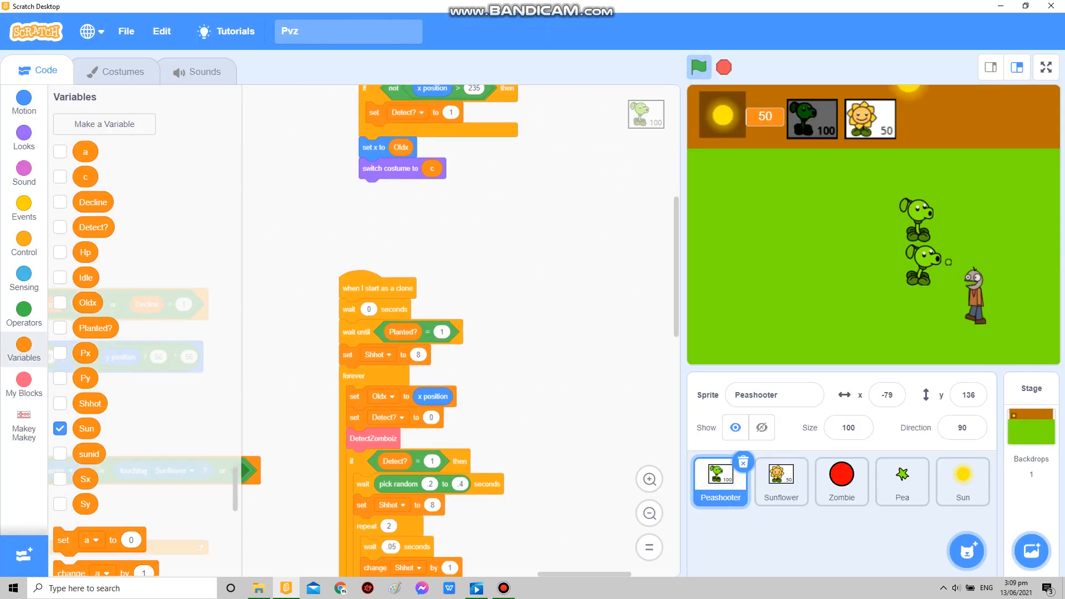
scroll(500, 333, up, 5)
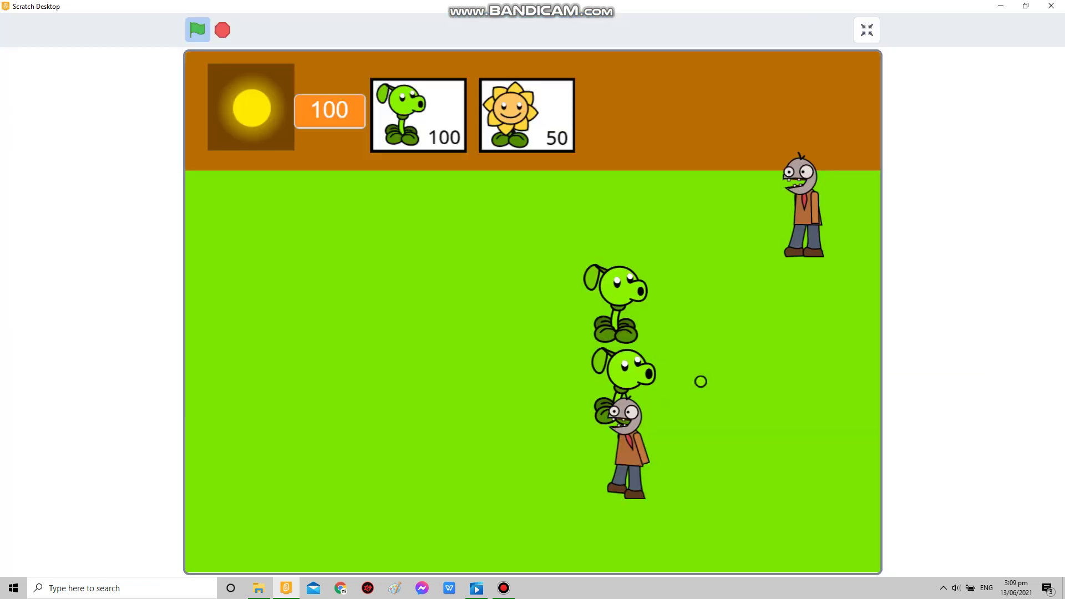
- Play again full screen: plant a Sunflower and a Peashooter, collecting suns, then exit
click(1046, 67)
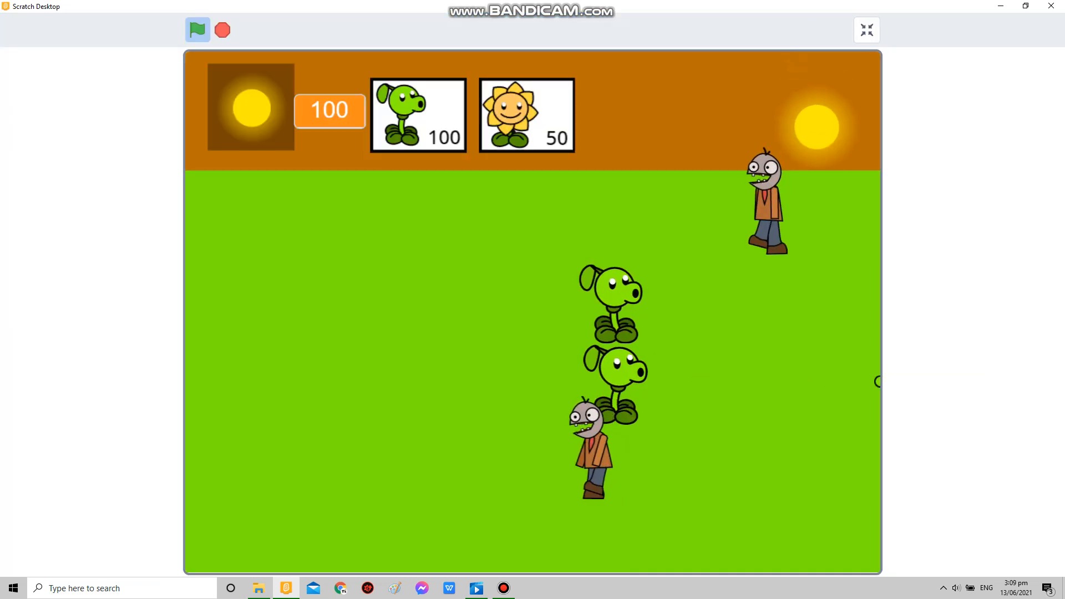
click(526, 115)
click(456, 462)
click(819, 254)
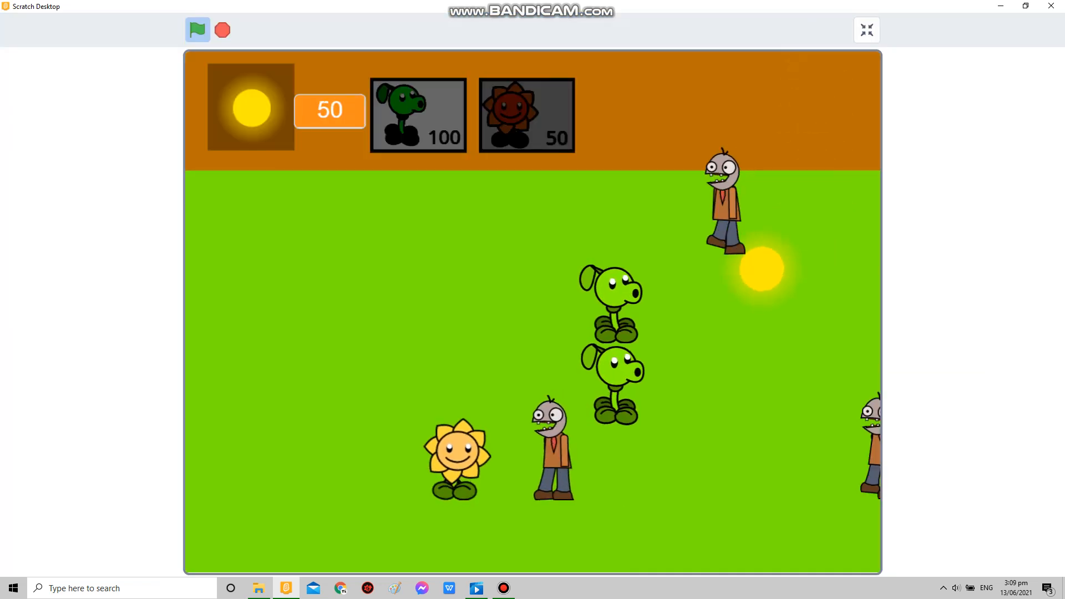
click(418, 115)
click(452, 379)
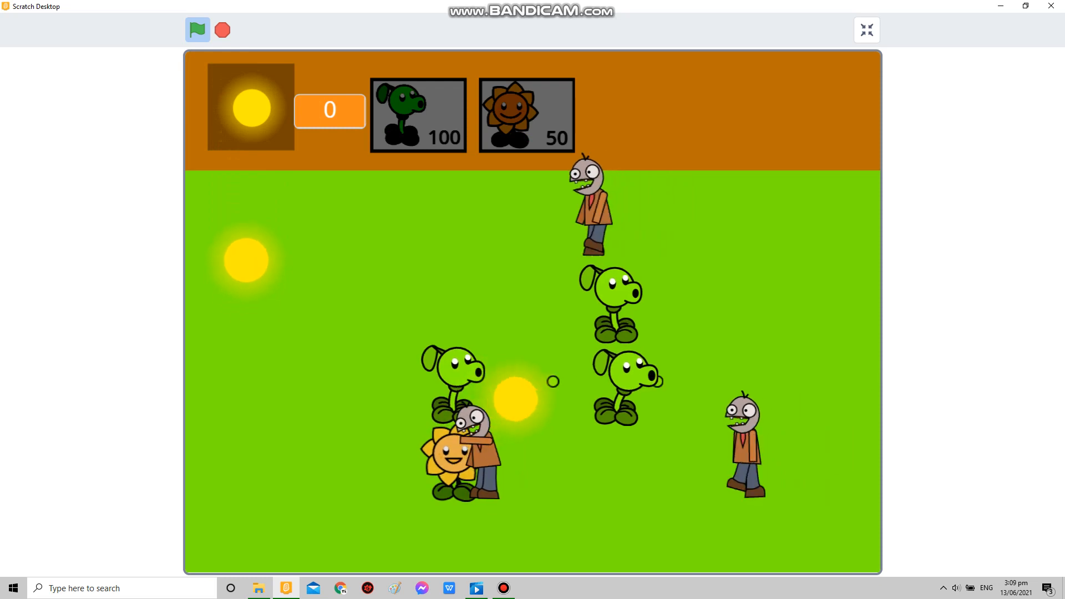
click(246, 254)
key(Escape)
- Stop the game and view the Hitbox2 costumes of the Peashooter and the Sunflower
click(724, 66)
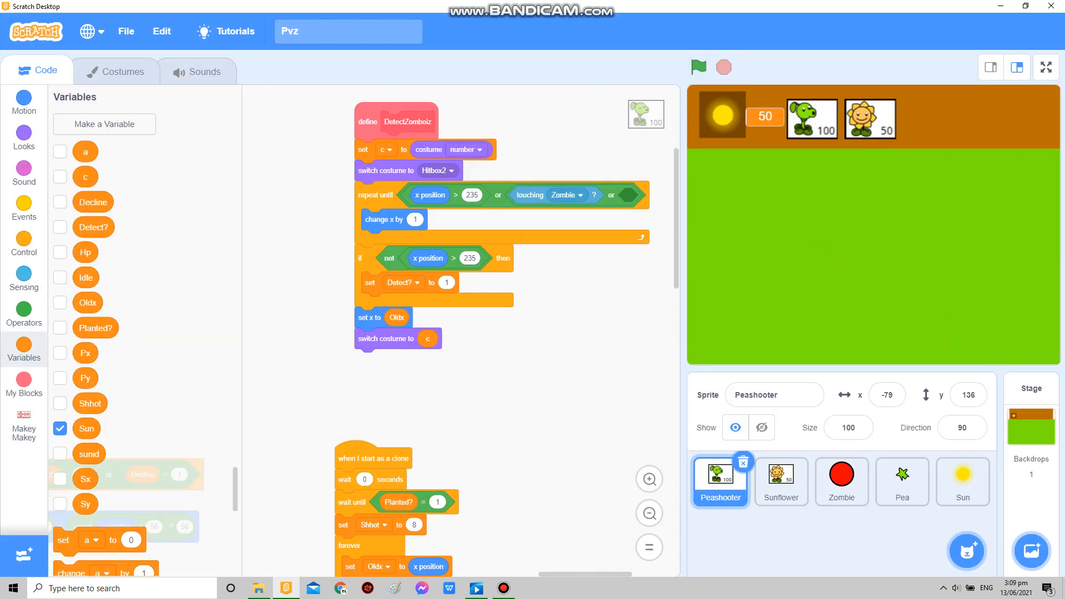
click(117, 71)
scroll(52, 374, down, 3)
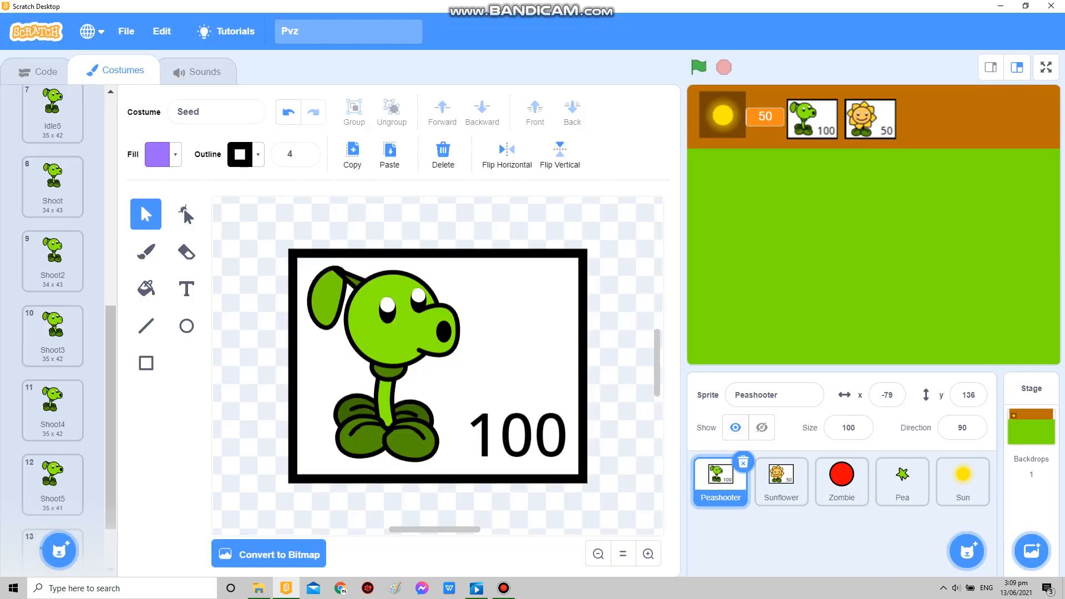
click(53, 483)
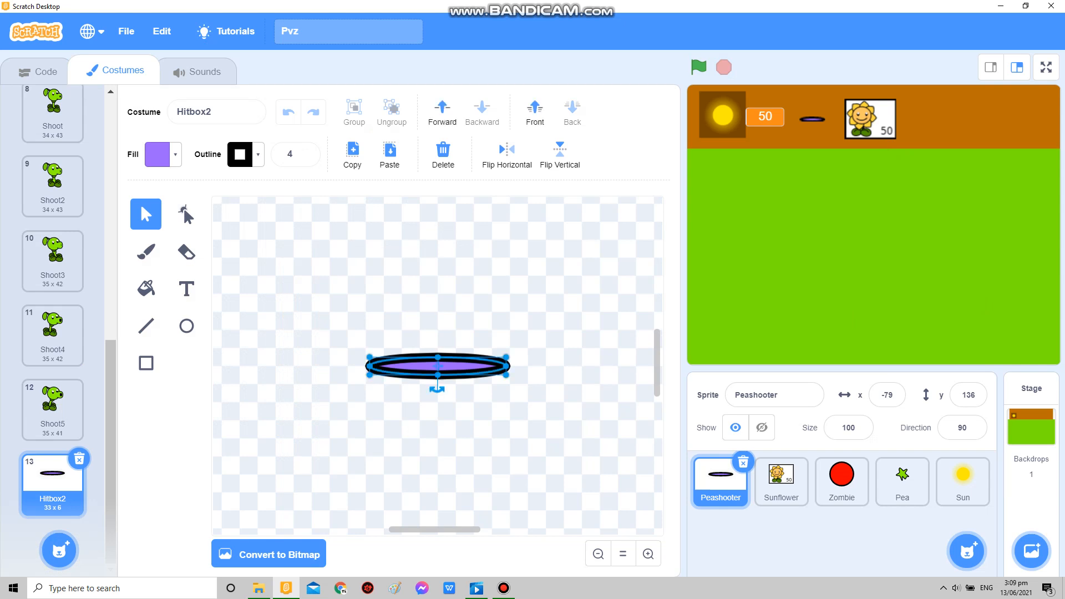
scroll(438, 366, down, 3)
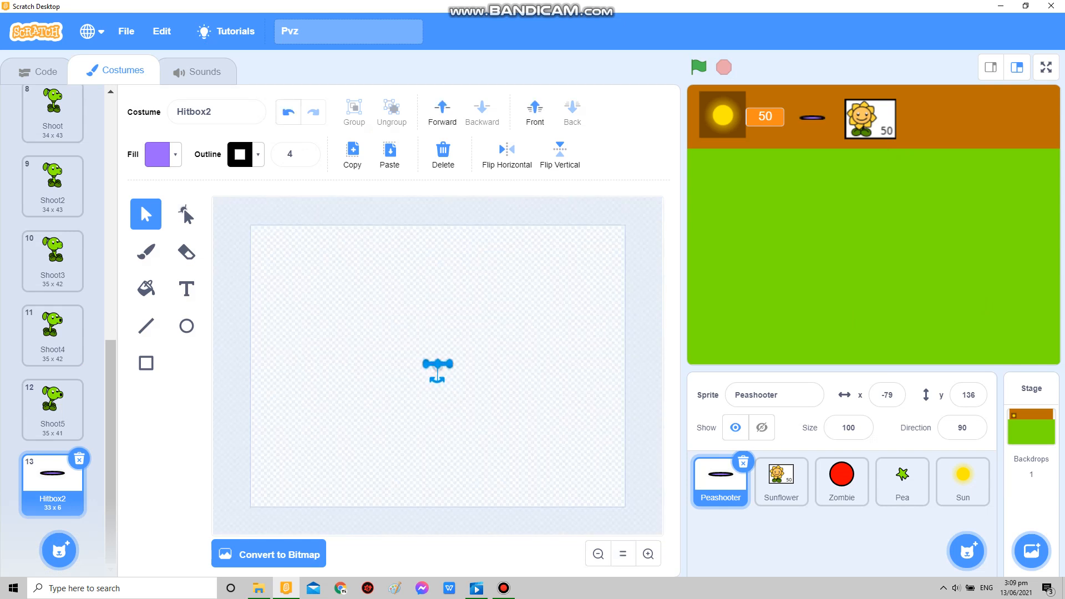
click(781, 480)
click(52, 483)
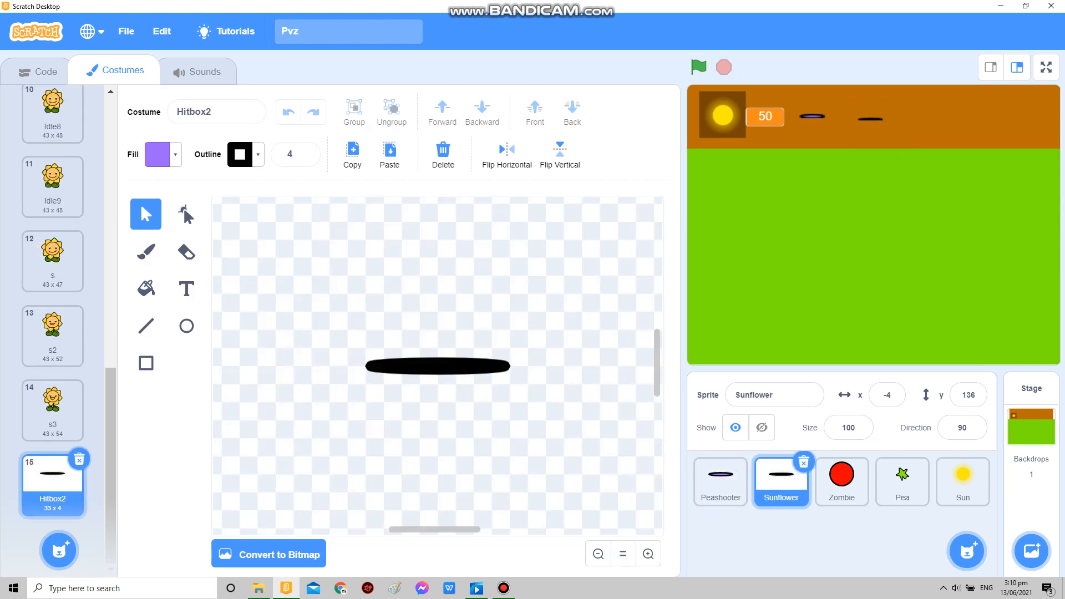
scroll(438, 366, down, 3)
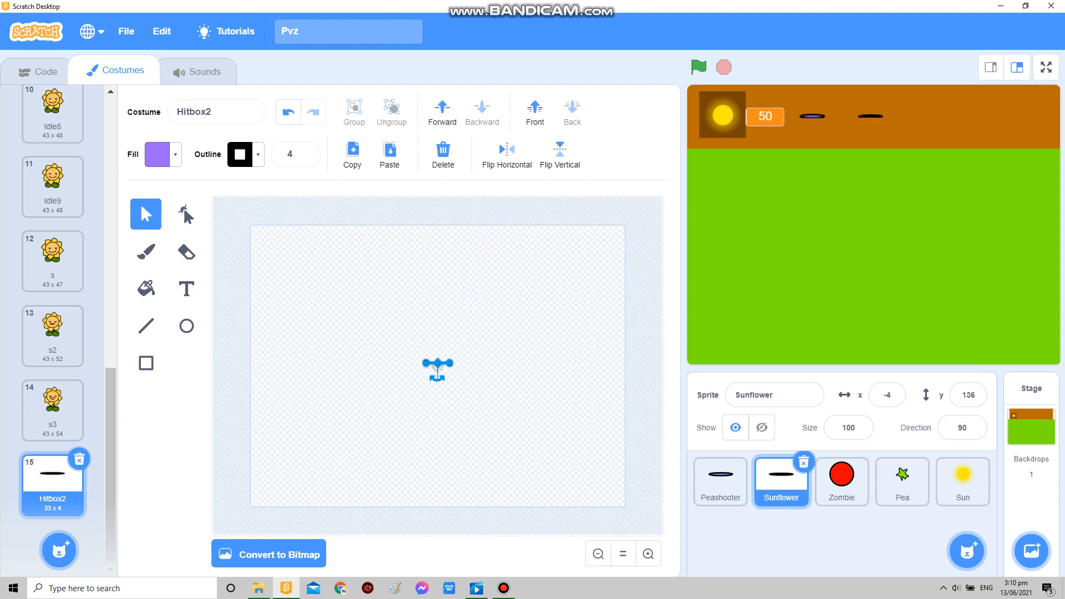
- Return through the sprites' scripts to the Peashooter code and launch the game full screen
click(46, 71)
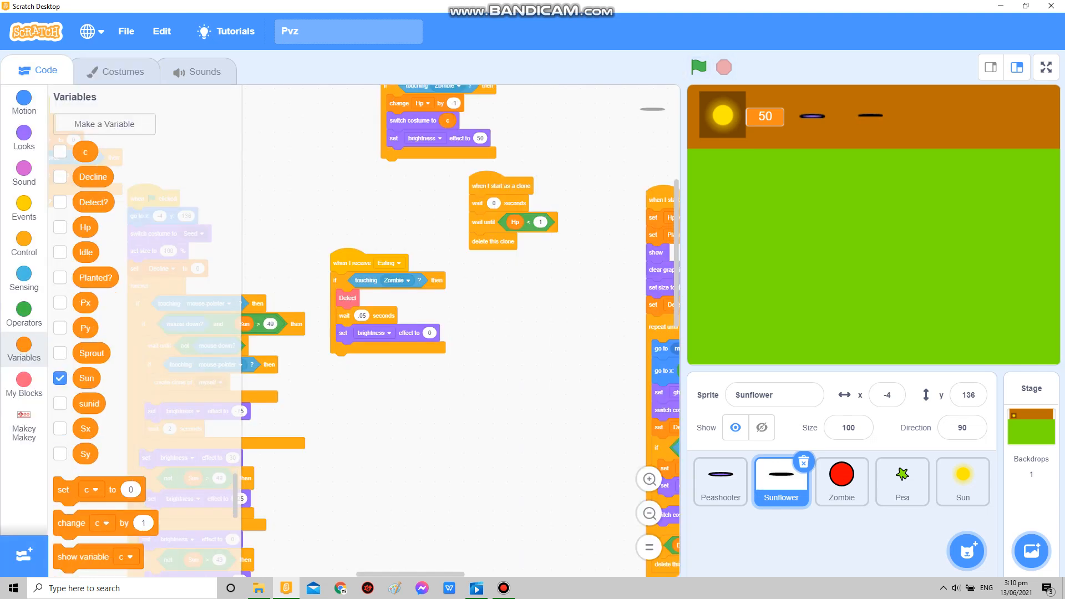
click(123, 72)
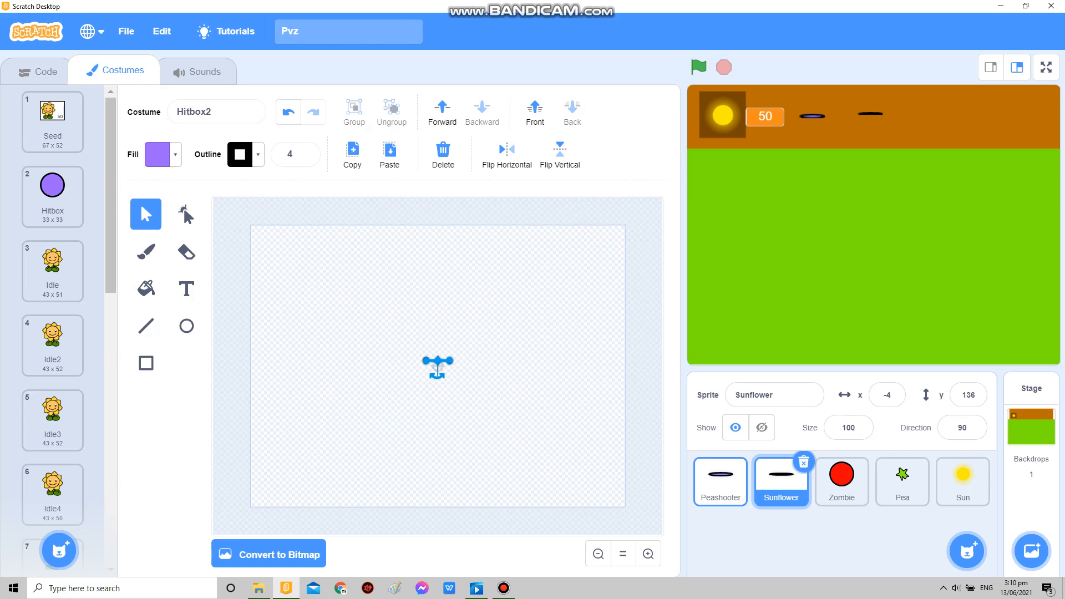
click(720, 481)
click(45, 72)
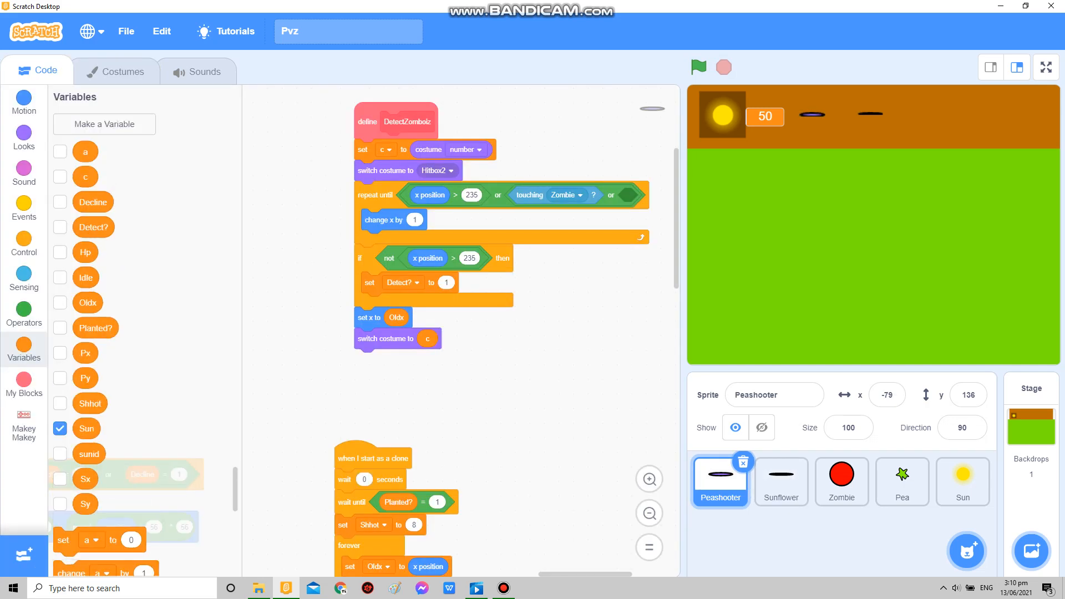
scroll(499, 250, up, 2)
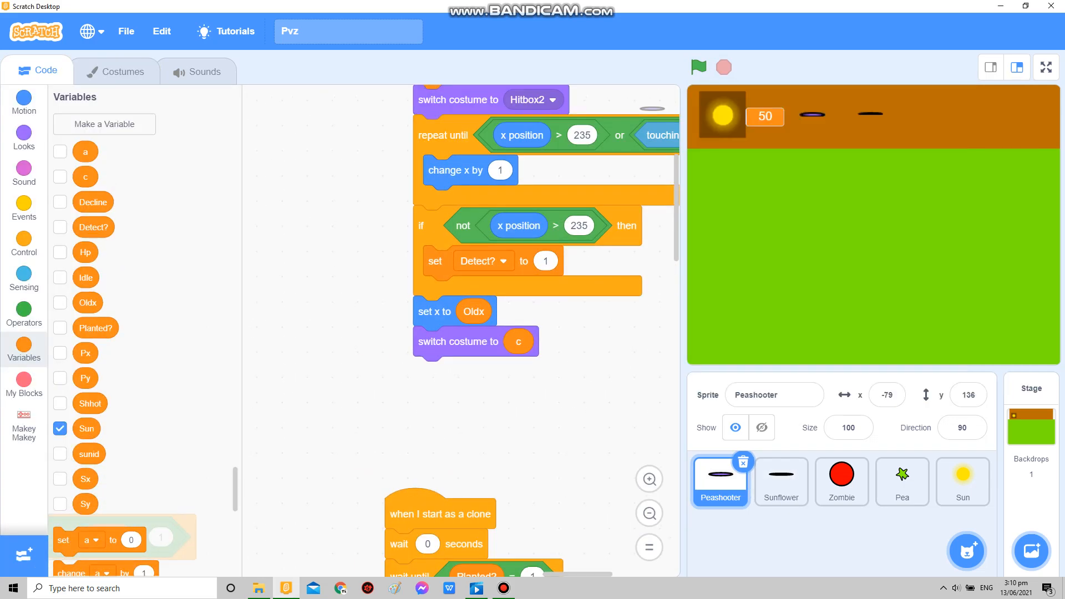
click(1046, 68)
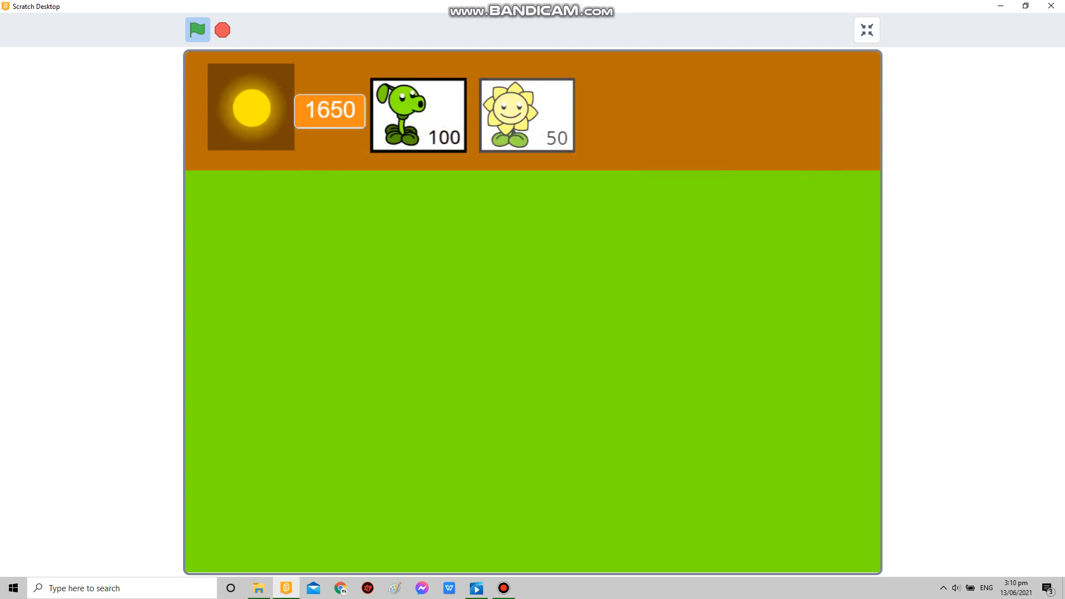
- Plant a Sunflower on the lawn with a Peashooter directly above it
click(526, 115)
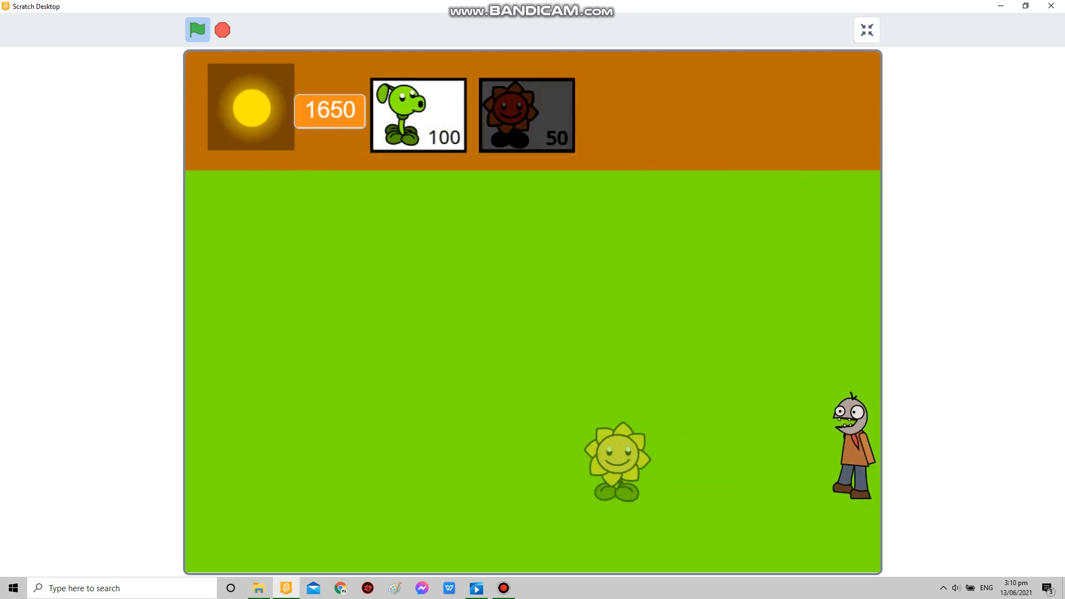
click(617, 462)
click(418, 114)
click(615, 374)
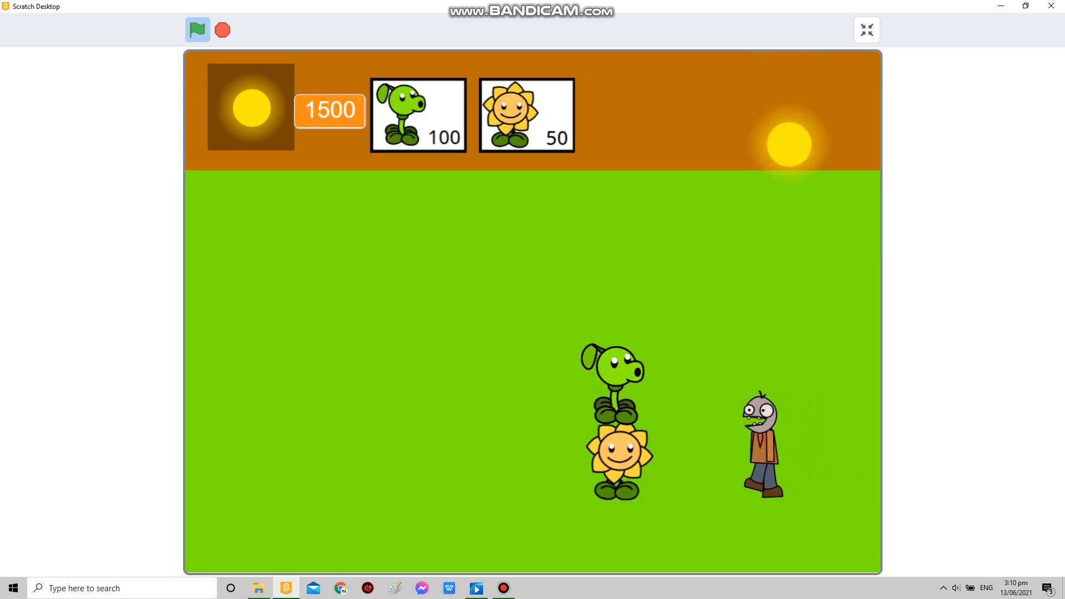
- Collect the falling and sunflower suns, then leave the full-screen view
click(789, 254)
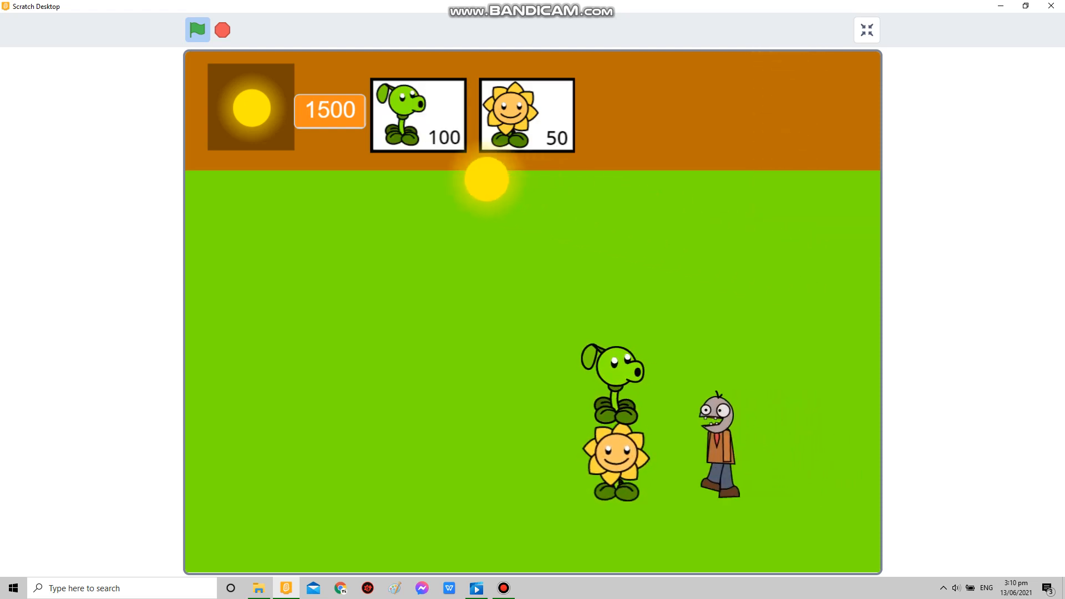
click(641, 470)
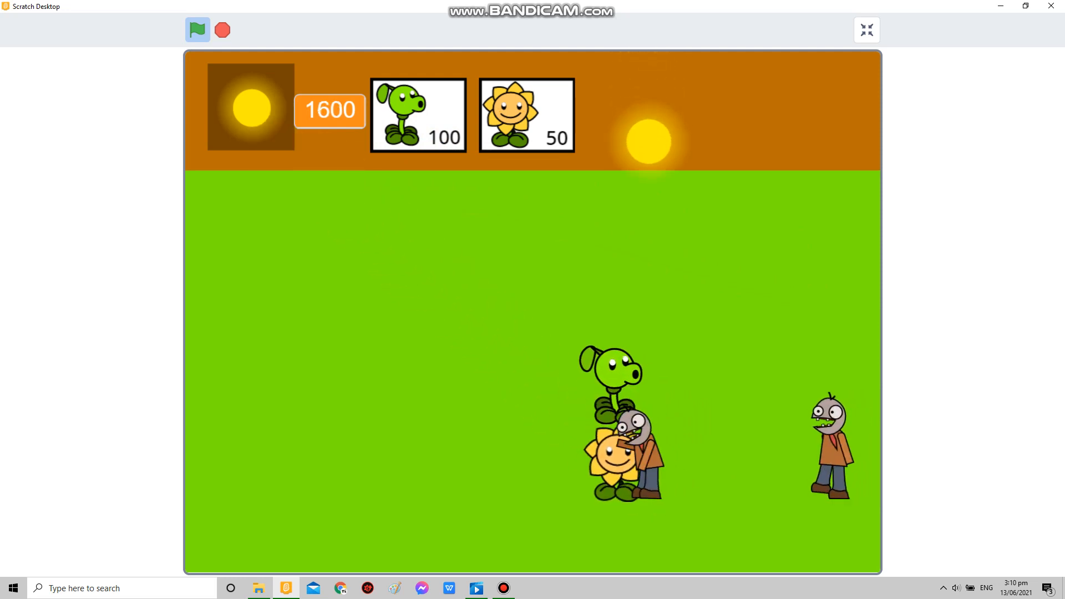
click(648, 227)
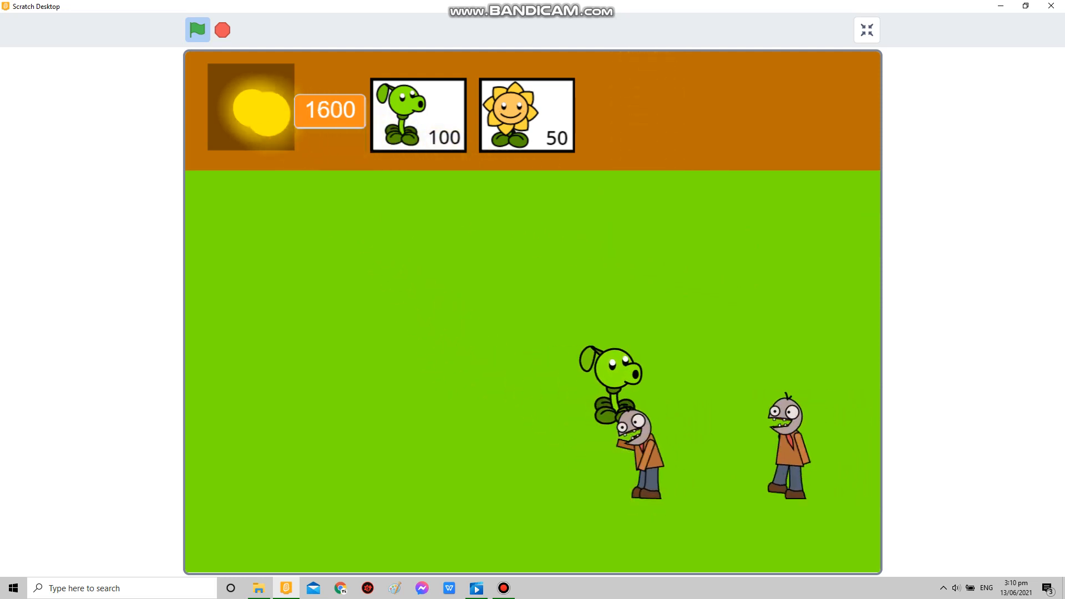
key(Escape)
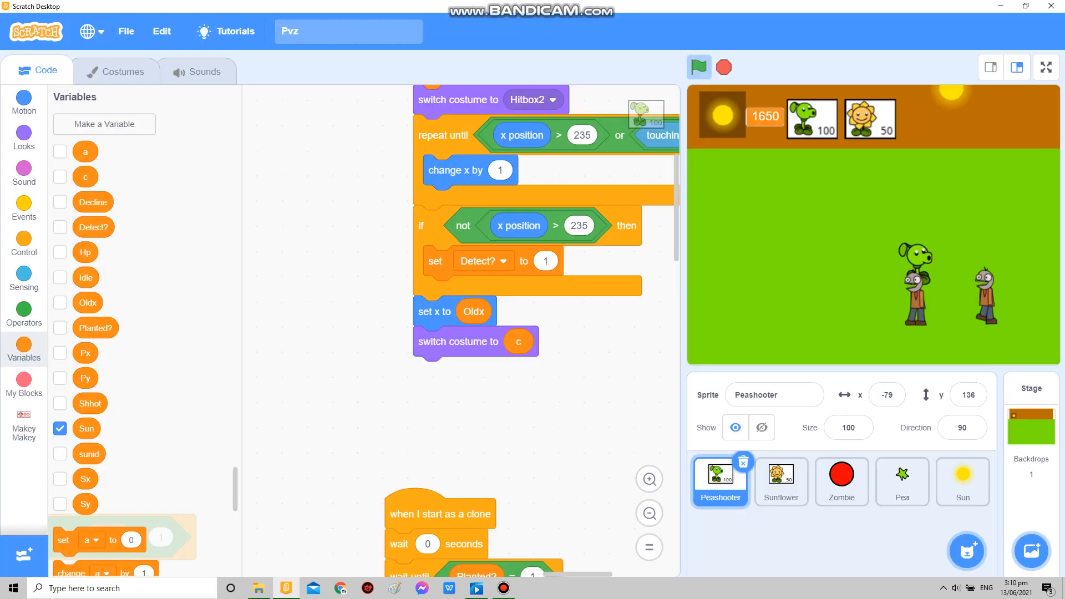
- Duplicate the Peashooter sprite and name the copy CabbagePult
key(alt+Tab)
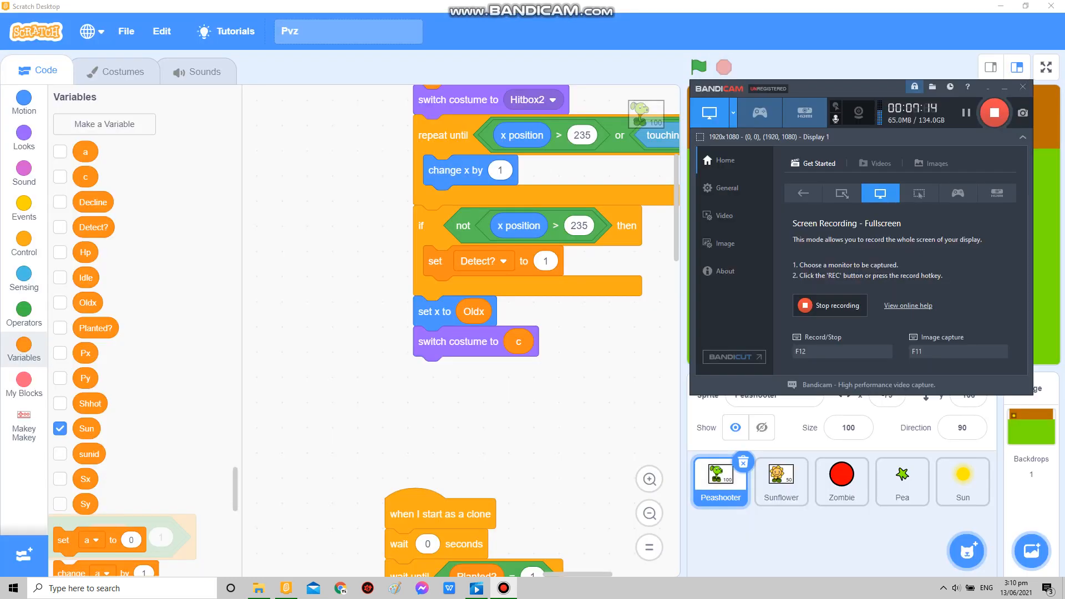
key(alt+Tab)
right_click(729, 478)
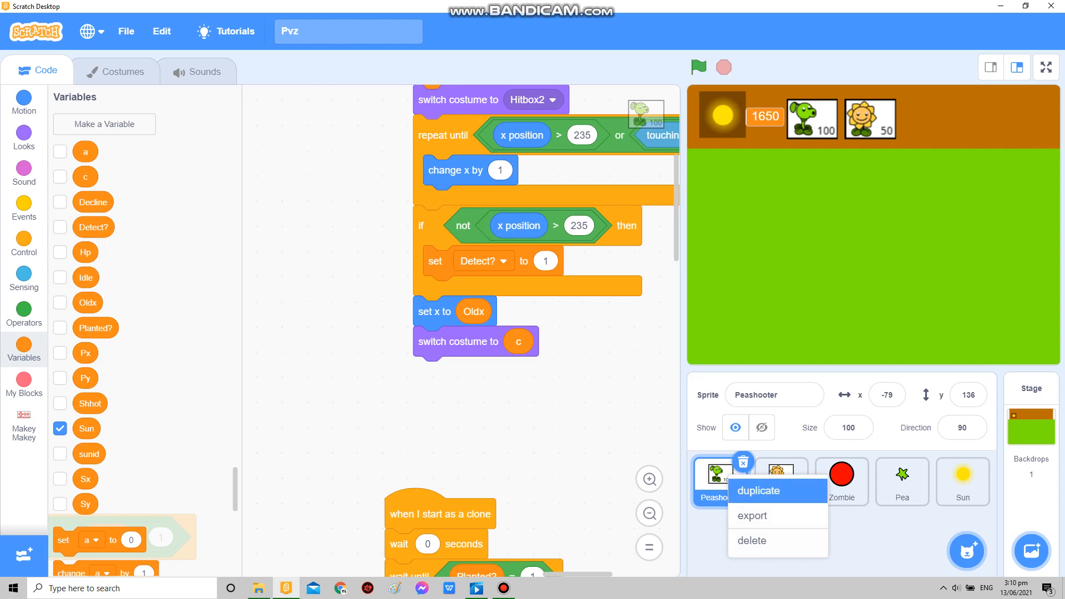
click(758, 490)
text(CabbagePult)
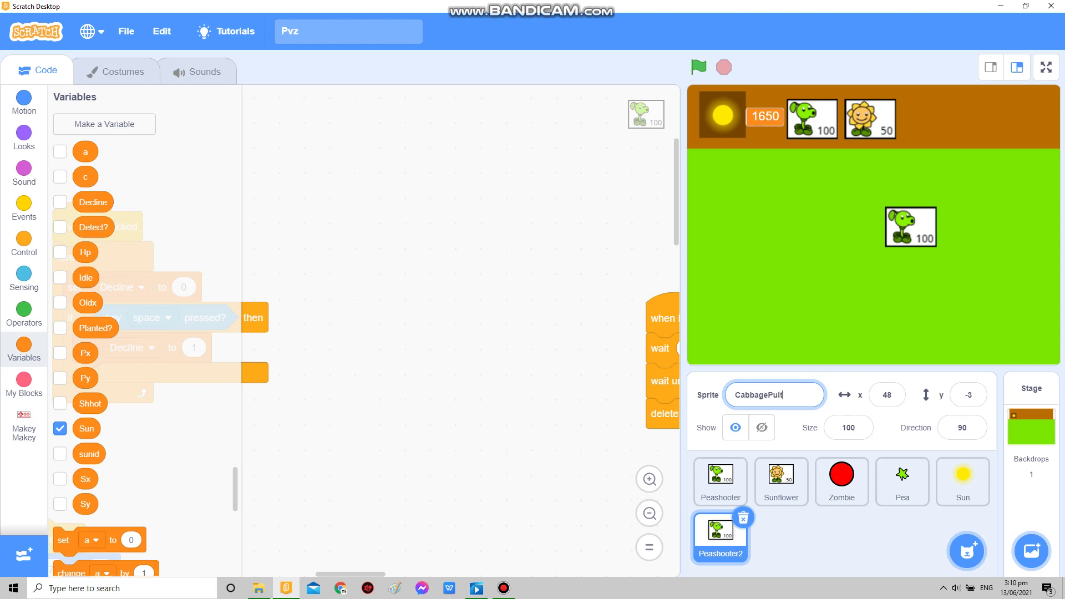
key(Return)
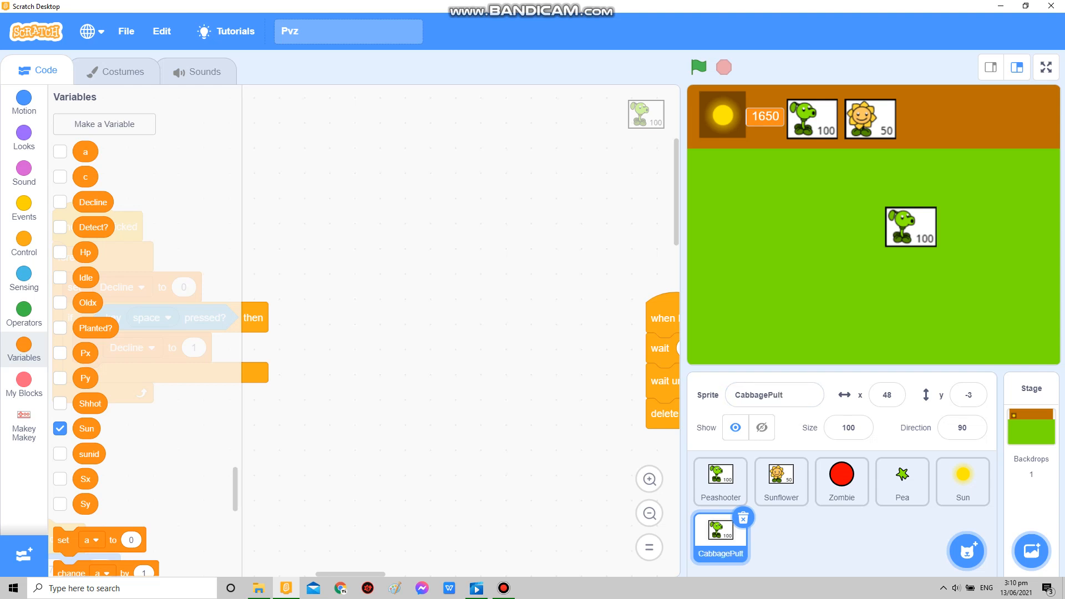
- Set CabbagePult's starting go to x to 100 and run the project to check its placement
click(117, 72)
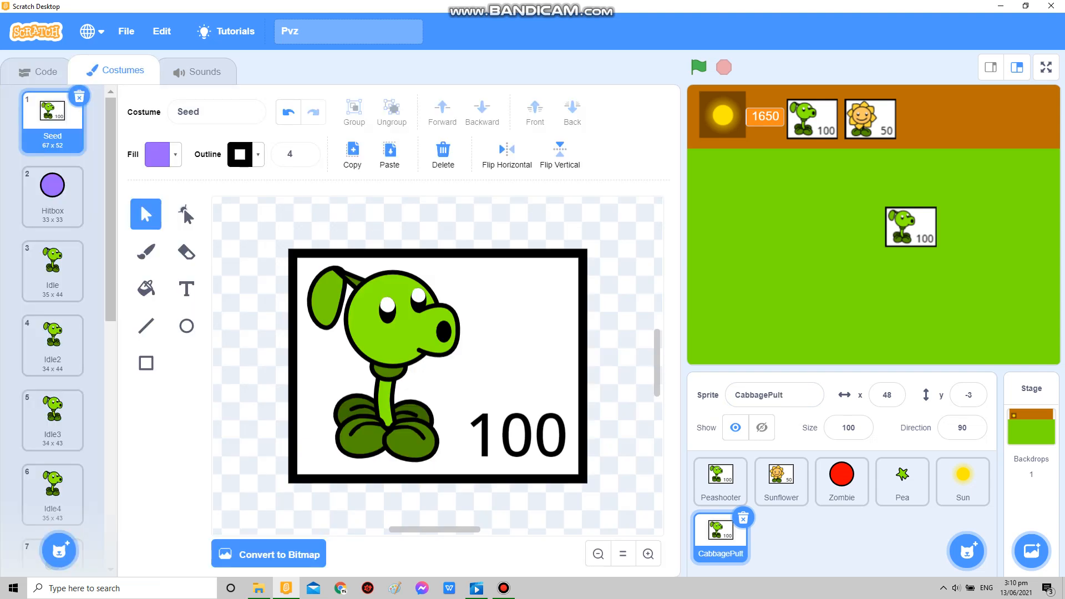
click(40, 72)
drag(416, 333, 250, 166)
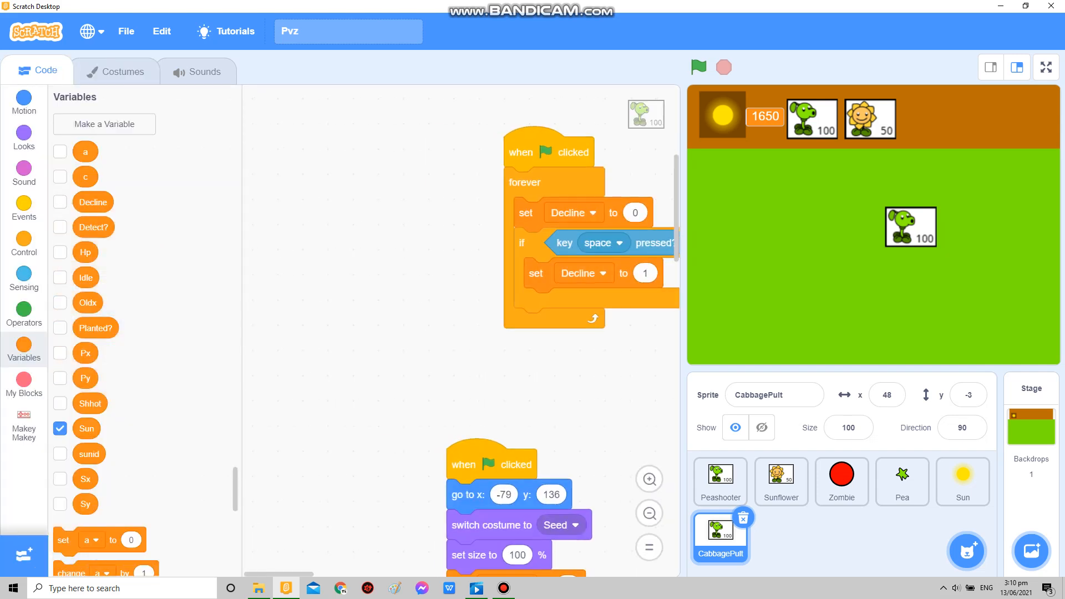
click(430, 226)
text(100)
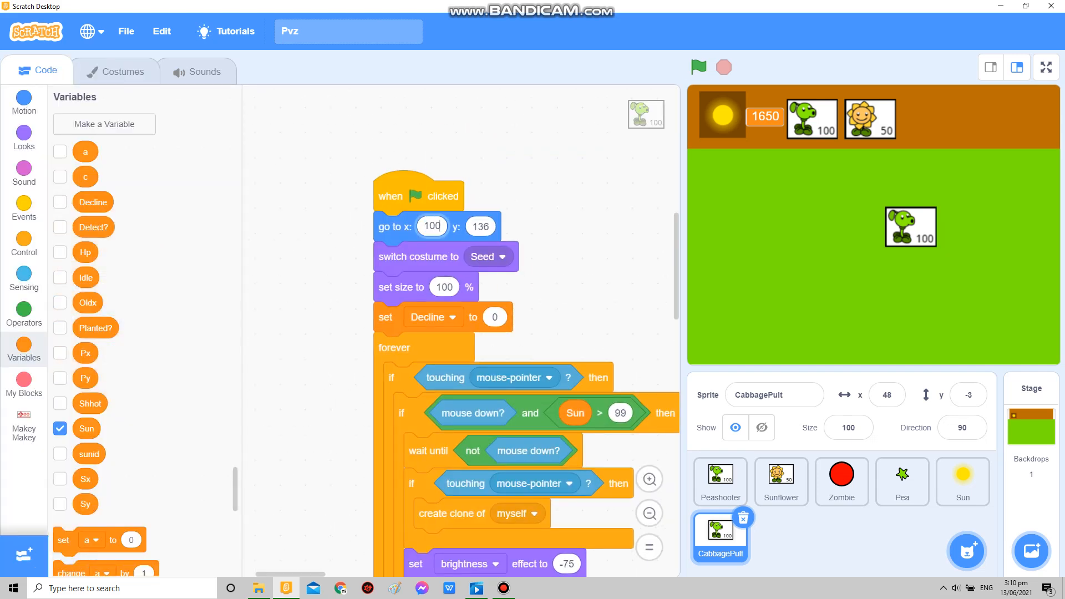
click(698, 66)
click(723, 67)
scroll(457, 375, down, 3)
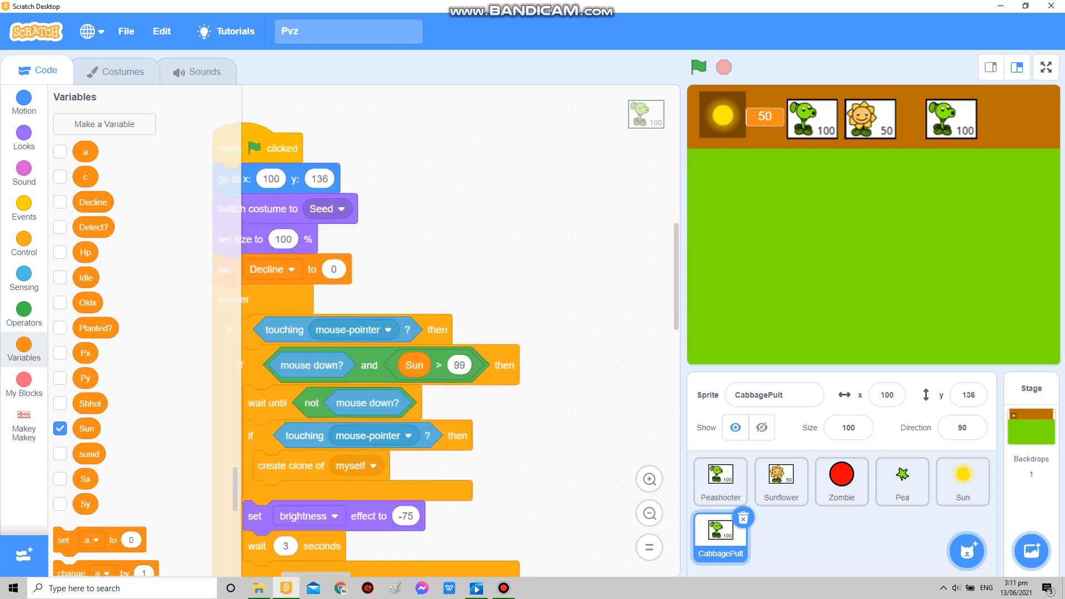
- Duplicate the Pea sprite to make a Pea2 copy
click(902, 481)
right_click(902, 481)
click(924, 494)
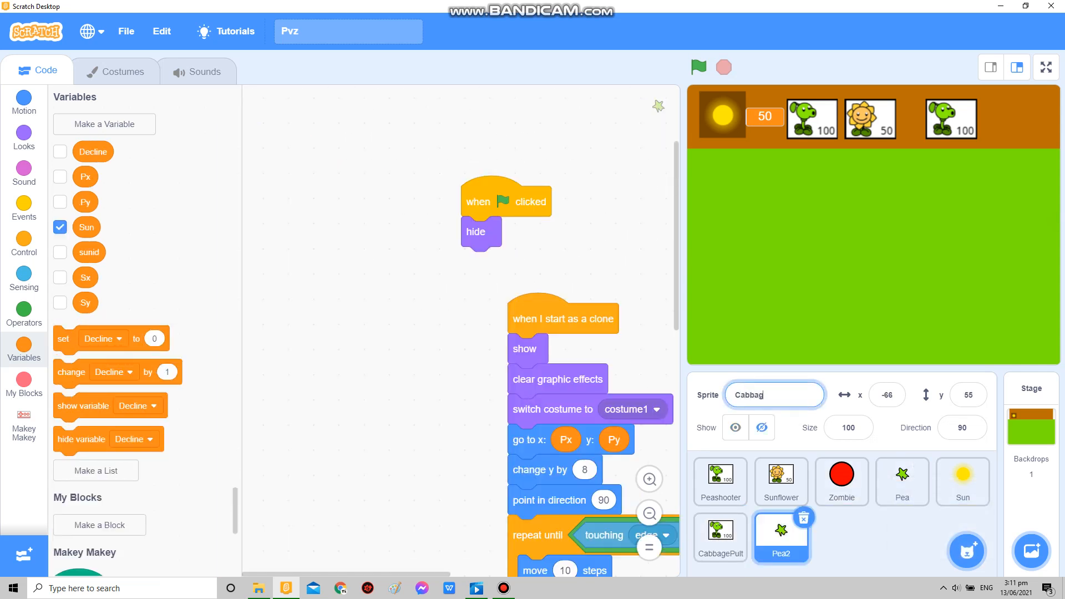
- Create variables Cx and Cy and use them as the Cabbage clone's starting go to x, y
click(104, 123)
text(Cx)
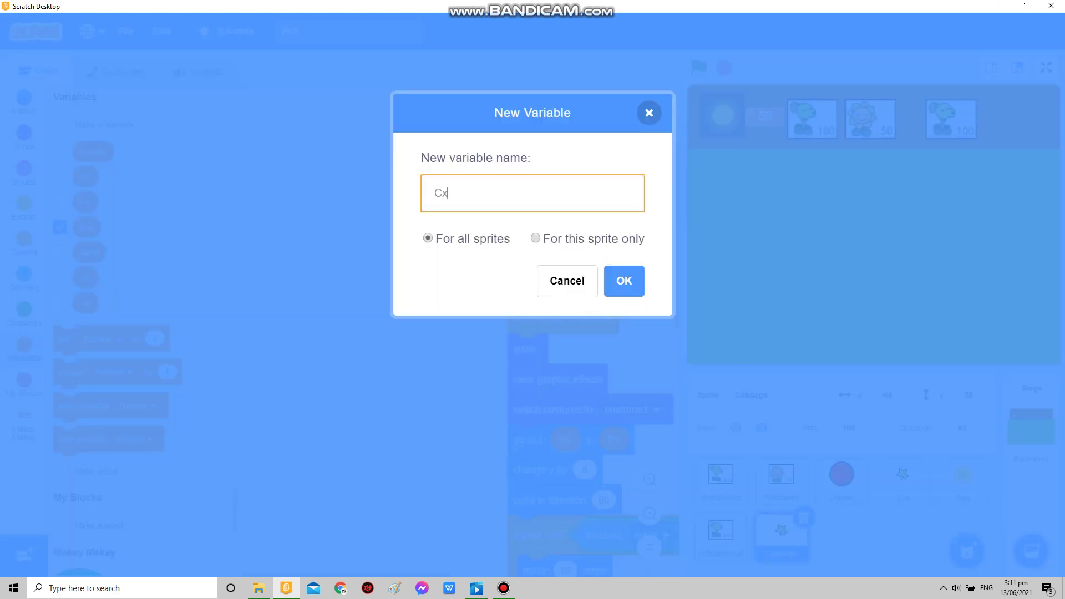
key(Return)
click(104, 123)
text(Cy)
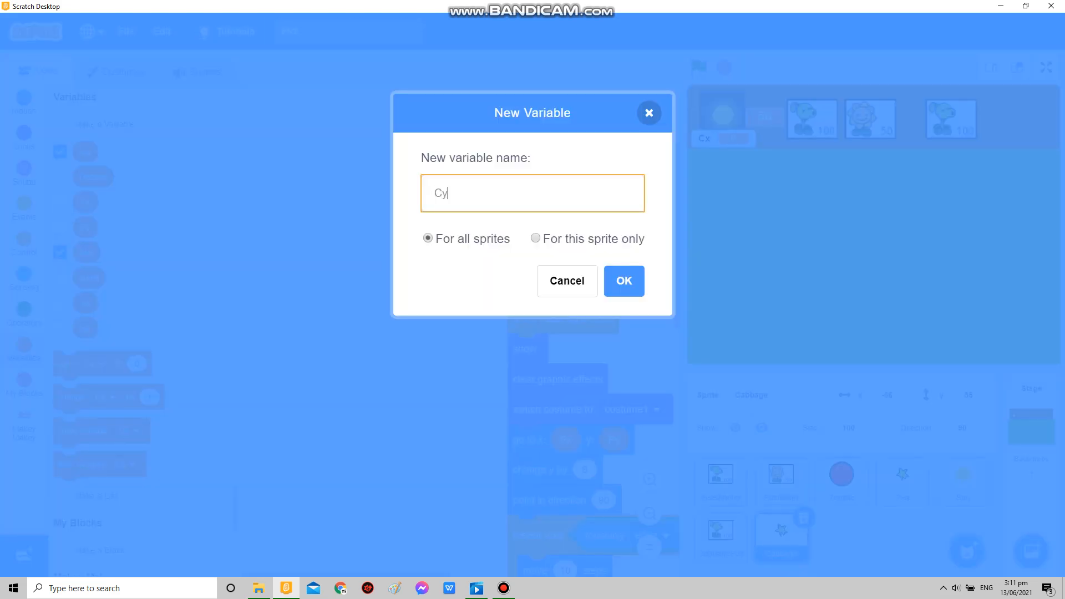
key(Return)
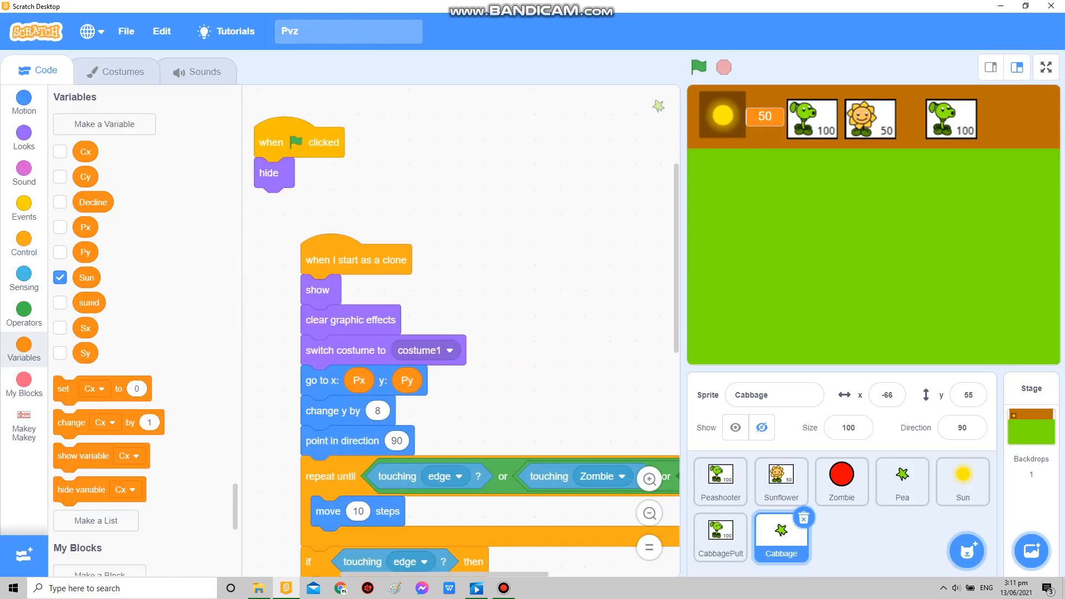
drag(85, 152, 360, 381)
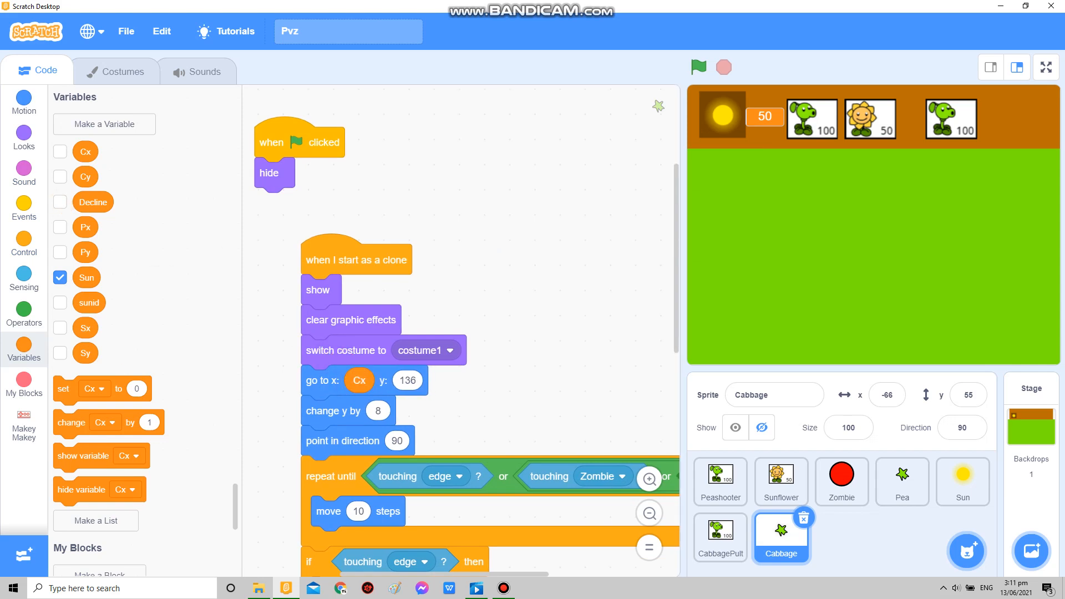
drag(85, 176, 411, 380)
scroll(466, 332, down, 3)
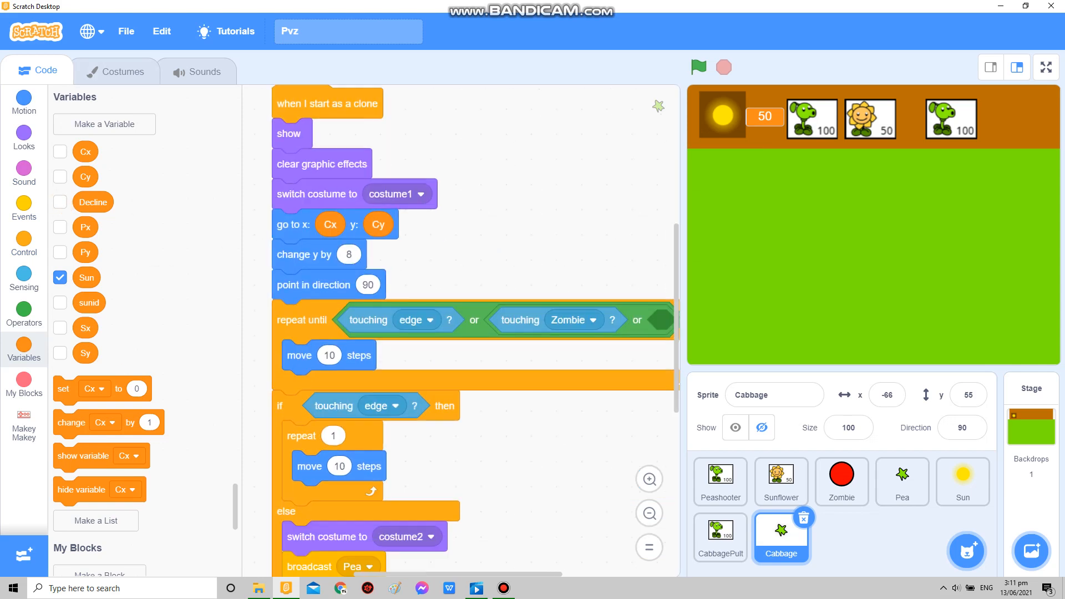
- In CabbagePult's shooting script, store its position in Cx and Cy and clone Cabbage instead of Pea
click(720, 537)
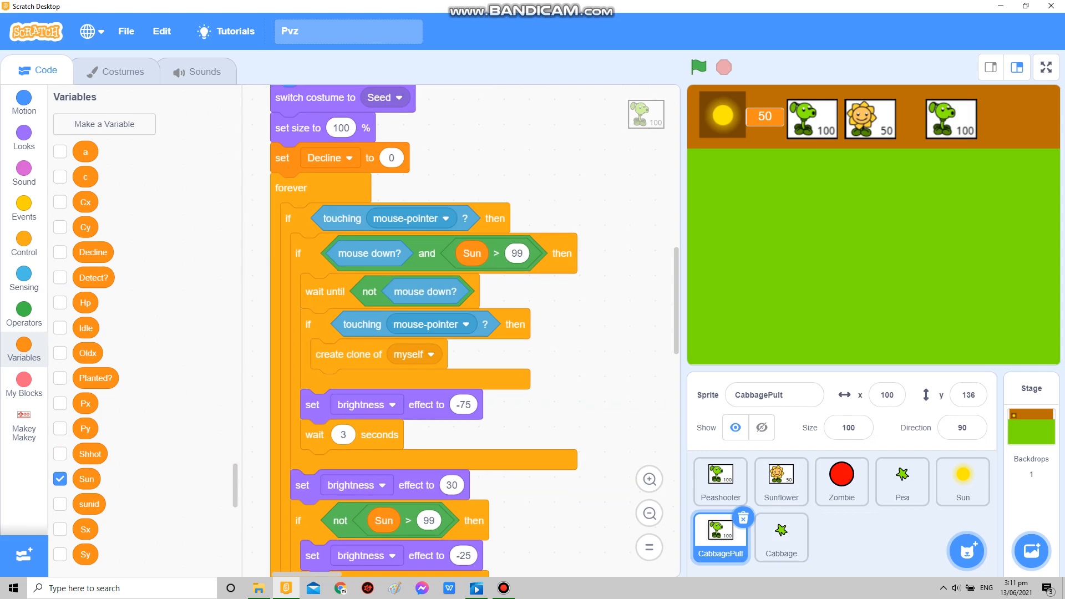
drag(541, 250, 350, 317)
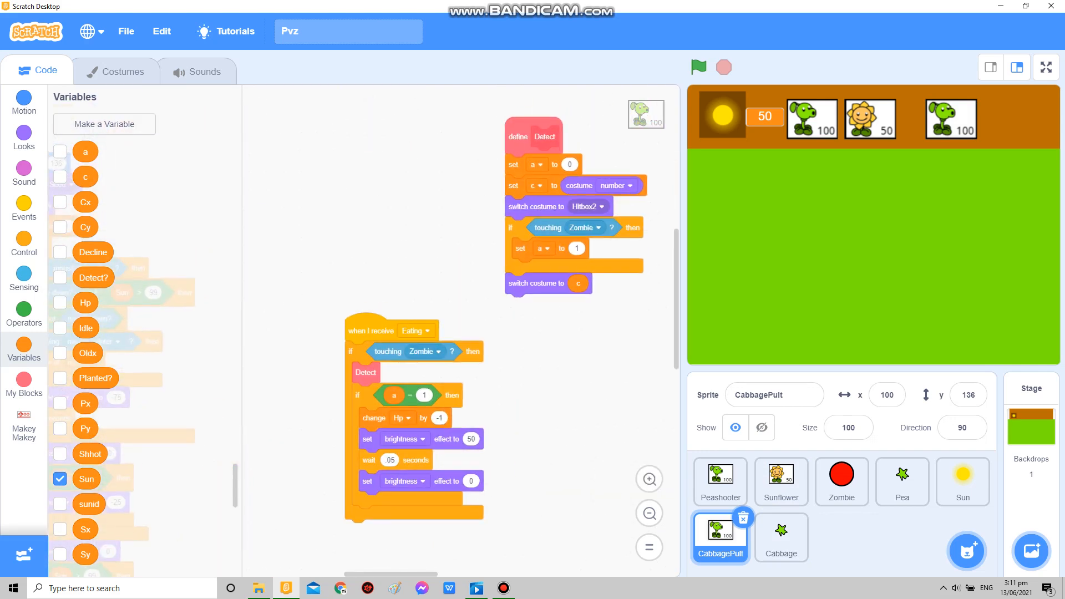
drag(541, 209, 374, 333)
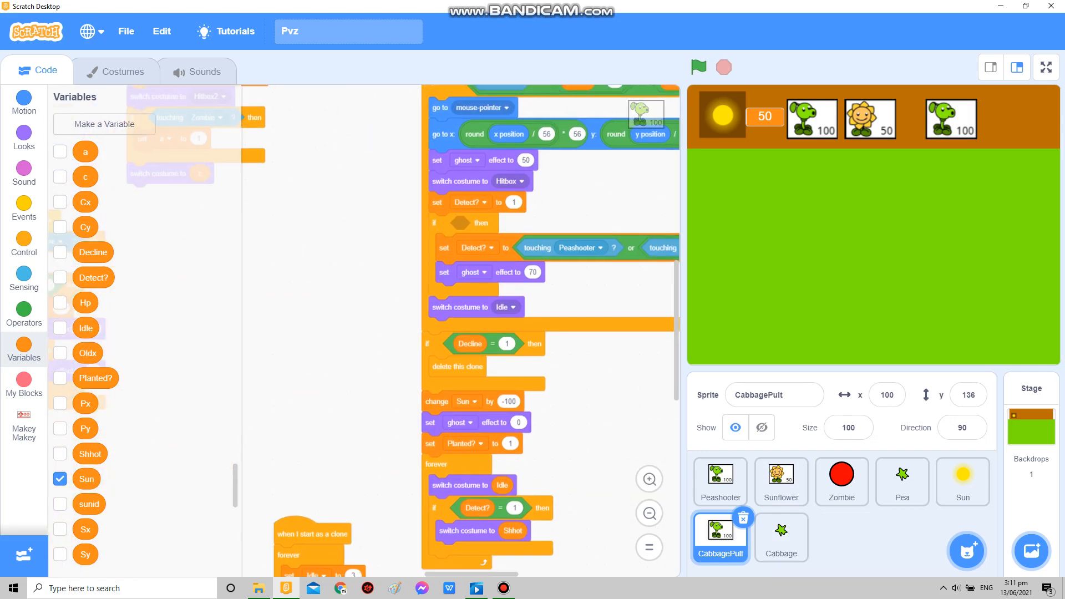
drag(499, 333, 500, 167)
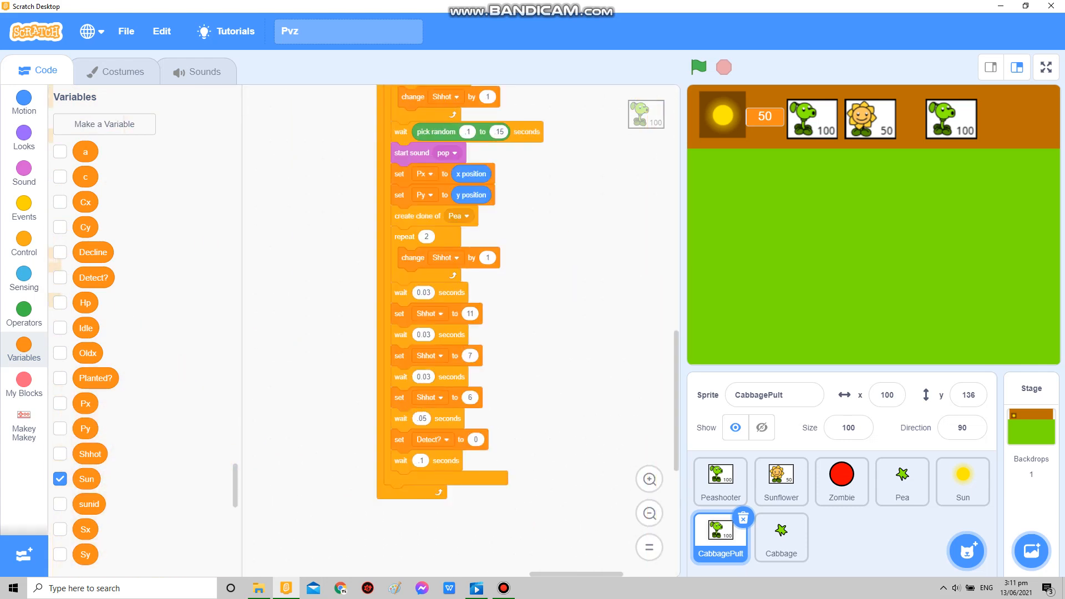
scroll(457, 291, up, 3)
click(425, 283)
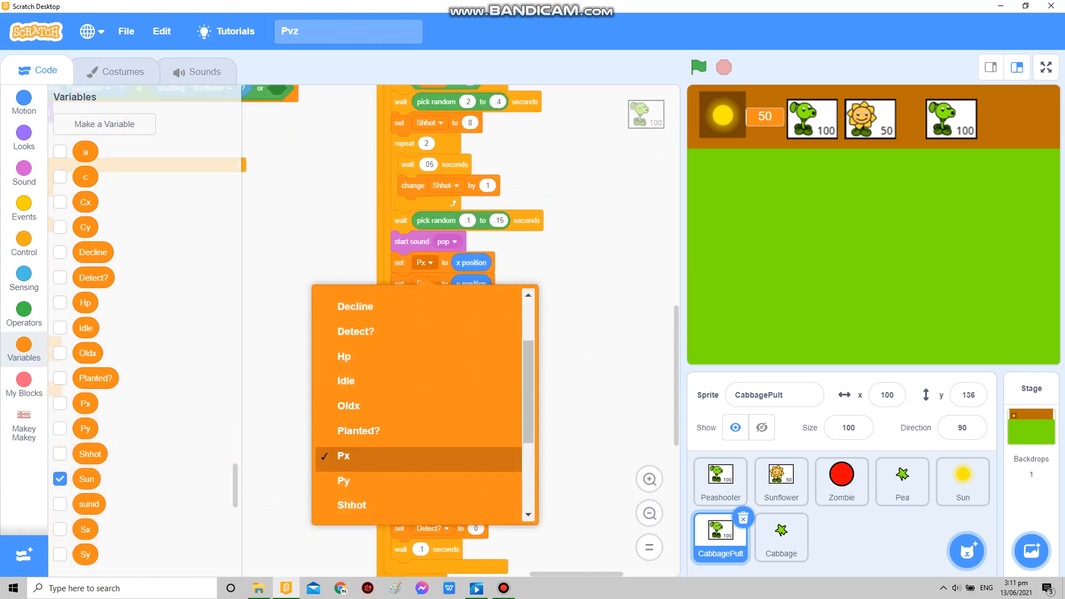
scroll(416, 416, up, 2)
click(344, 334)
click(424, 283)
click(343, 358)
click(424, 283)
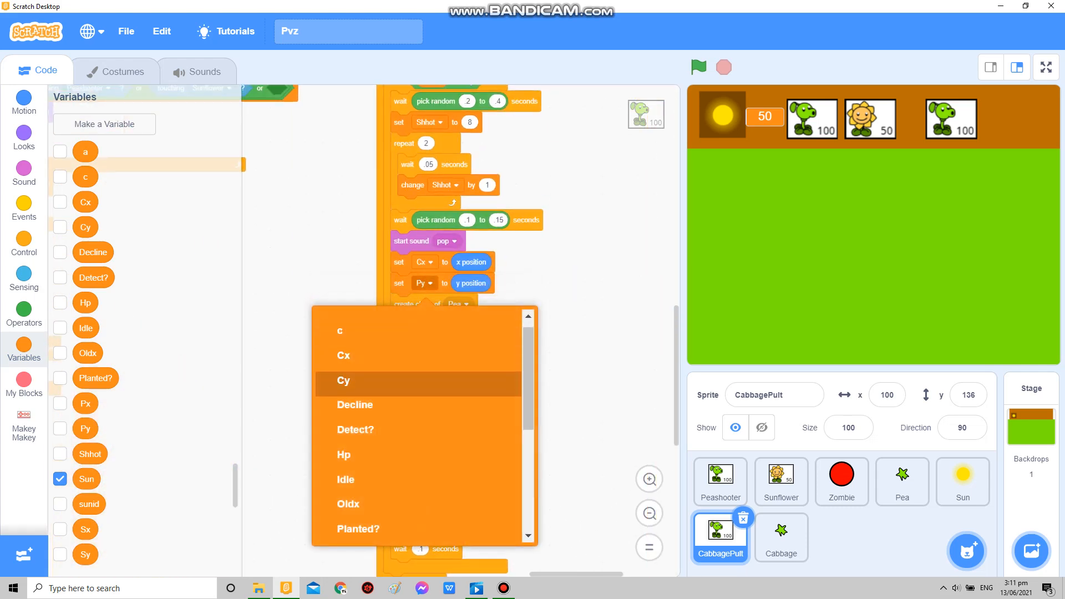
click(343, 358)
click(459, 303)
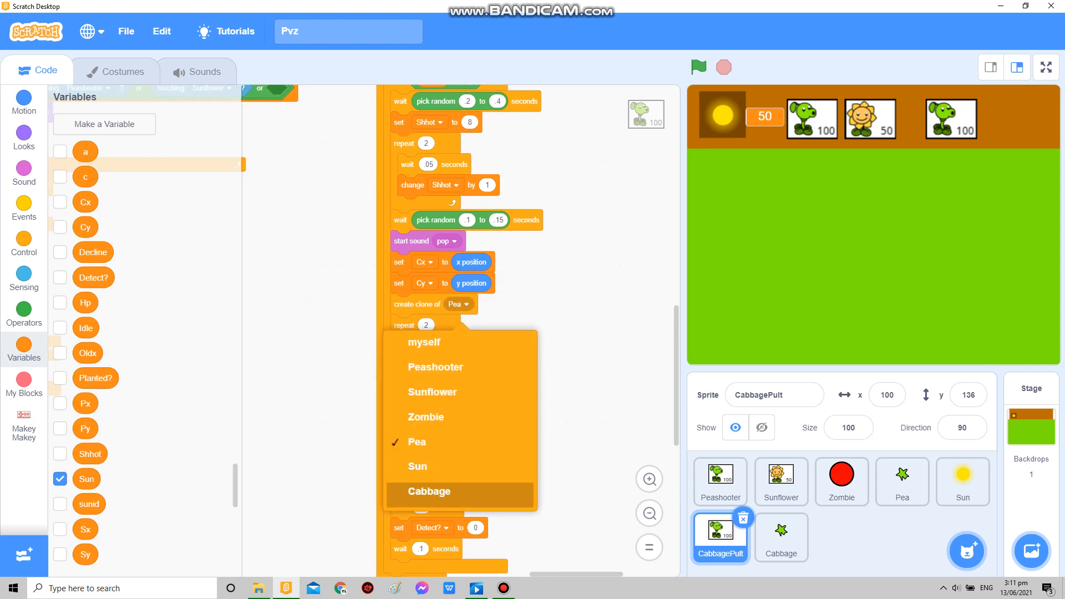
click(433, 492)
scroll(458, 334, up, 3)
- Create a sprite-only variable y on the Cabbage sprite
click(781, 537)
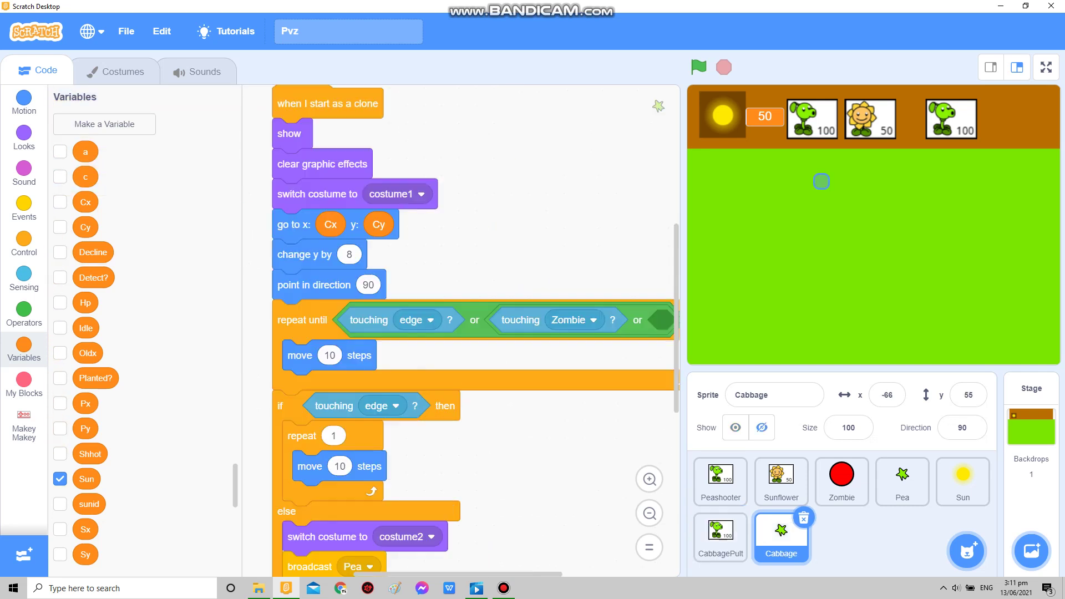
scroll(458, 333, up, 3)
scroll(458, 333, down, 1)
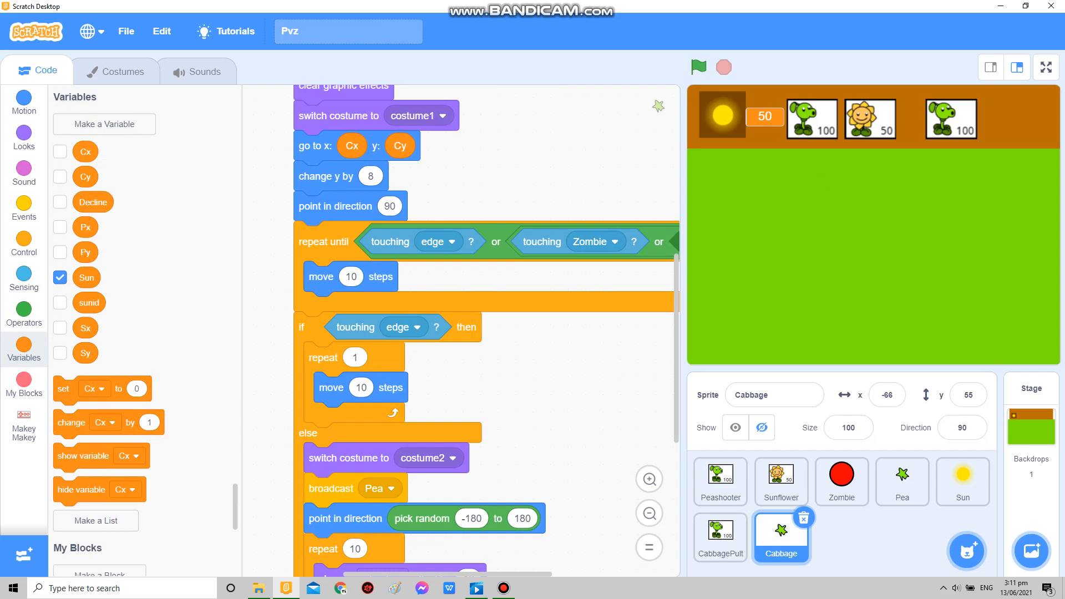
click(103, 124)
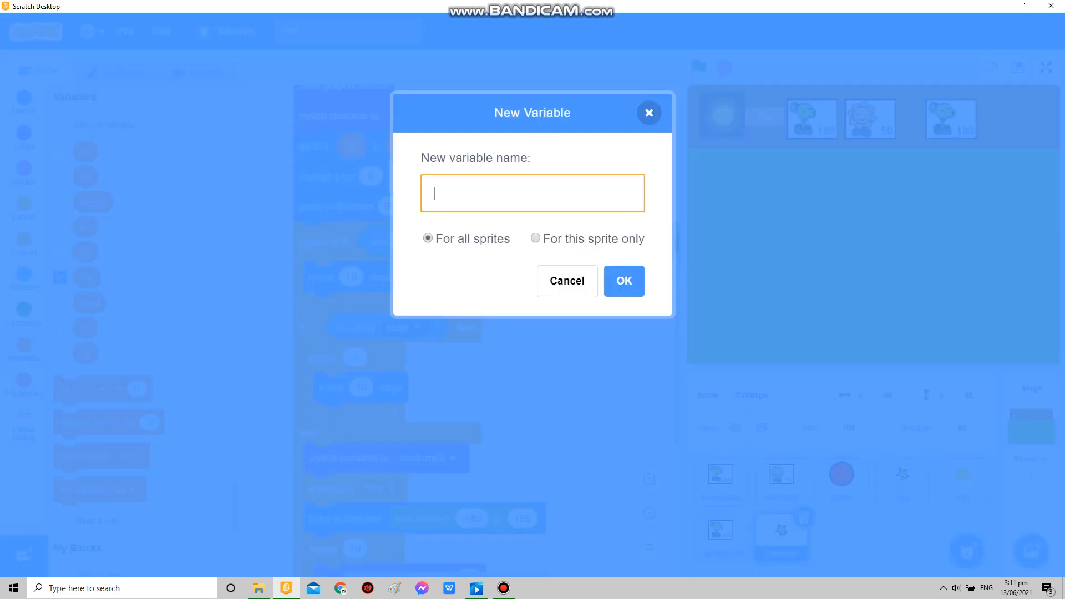
text(y)
click(535, 238)
click(624, 281)
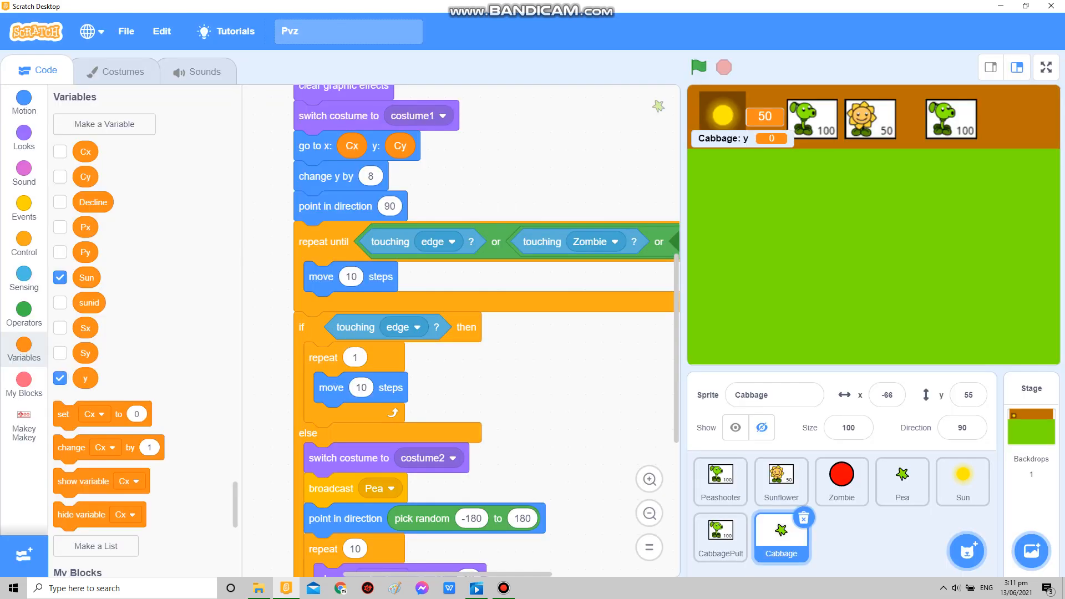
- Replace the clone script's repeat until with a repeat 30 loop after point in direction
drag(325, 242, 609, 240)
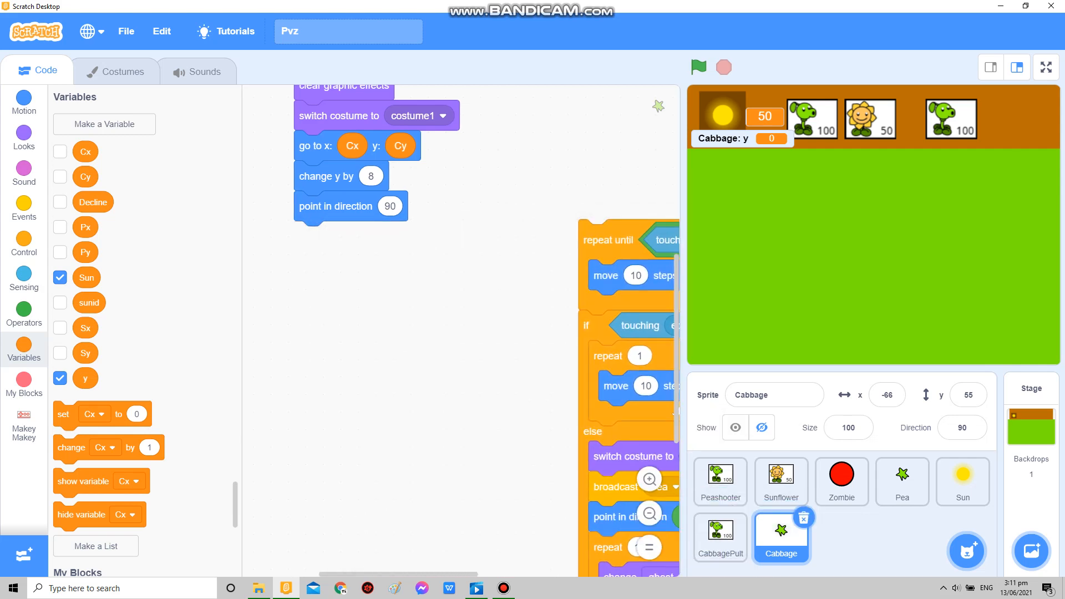
scroll(124, 332, up, 5)
scroll(125, 333, up, 5)
drag(79, 175, 332, 237)
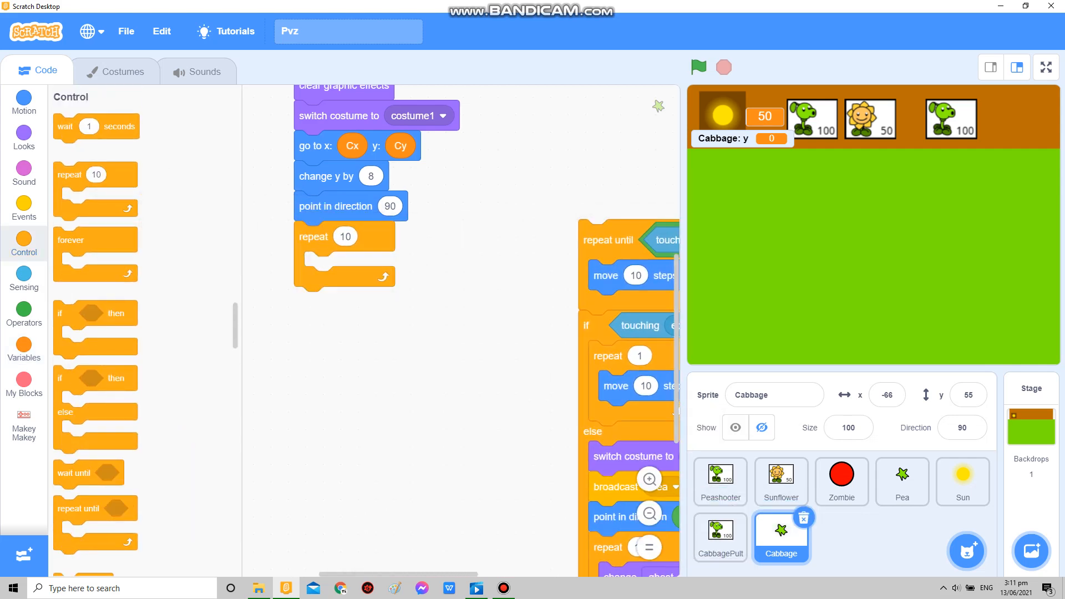
scroll(458, 333, down, 3)
key(Delete)
scroll(458, 250, up, 3)
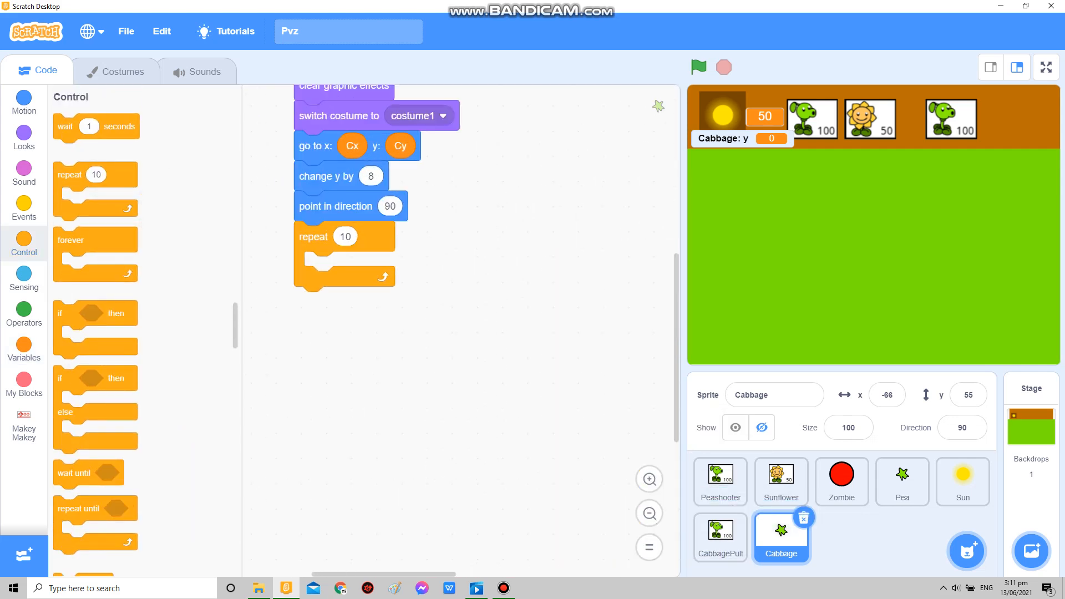
scroll(457, 249, up, 2)
- Insert a set y block above the repeat loop, then begin creating another variable
click(23, 349)
scroll(124, 333, down, 1)
scroll(458, 250, up, 2)
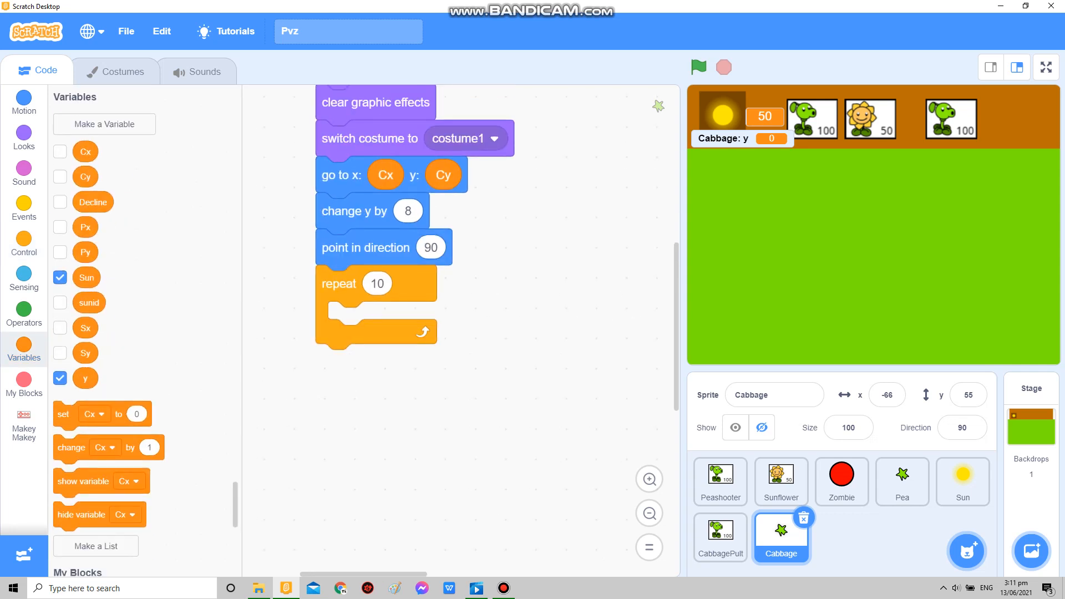
mouse_move(71, 413)
mouse_down()
mouse_move(341, 291)
mouse_move(341, 275)
mouse_up()
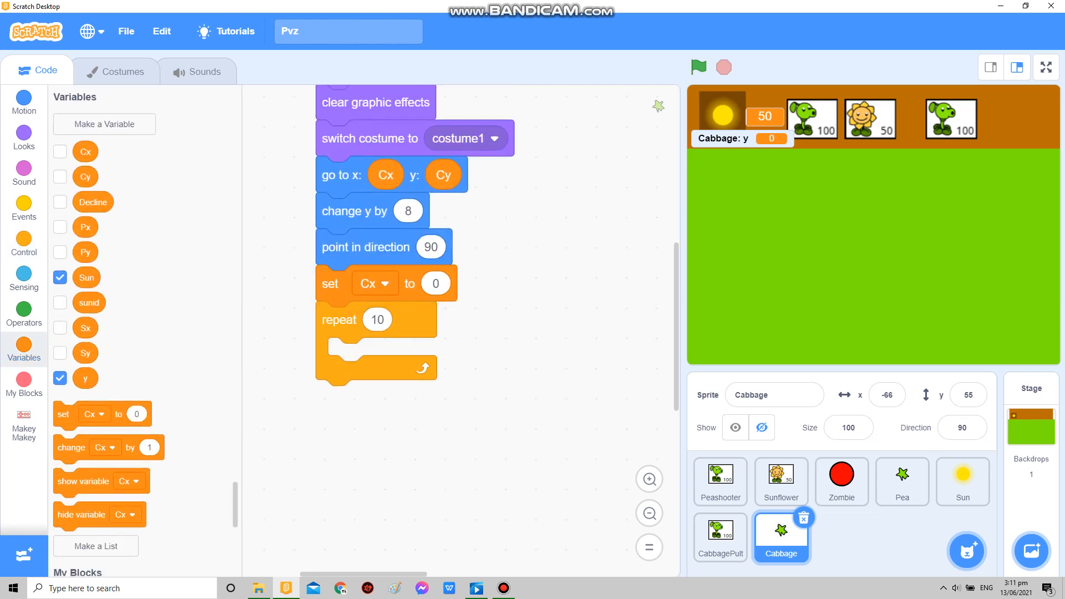
click(375, 284)
click(366, 542)
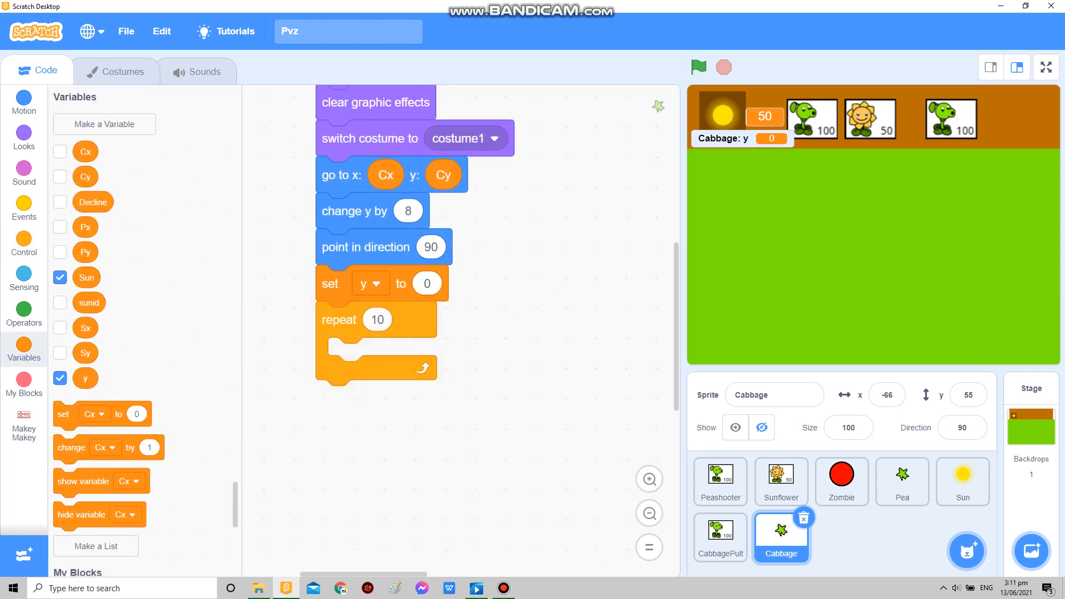
key(alt+Tab)
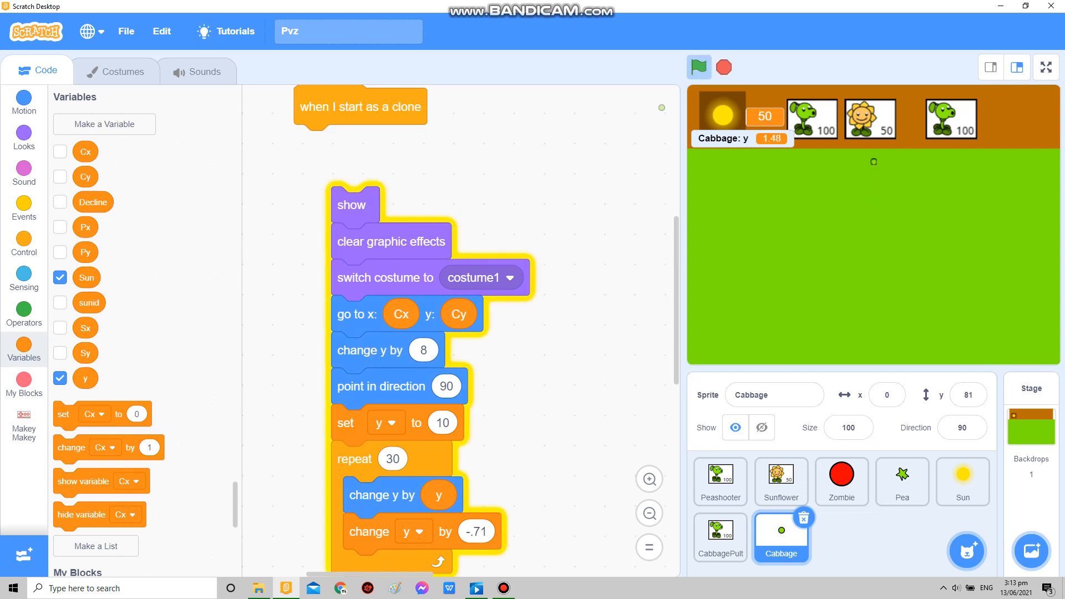
drag(541, 333, 499, 288)
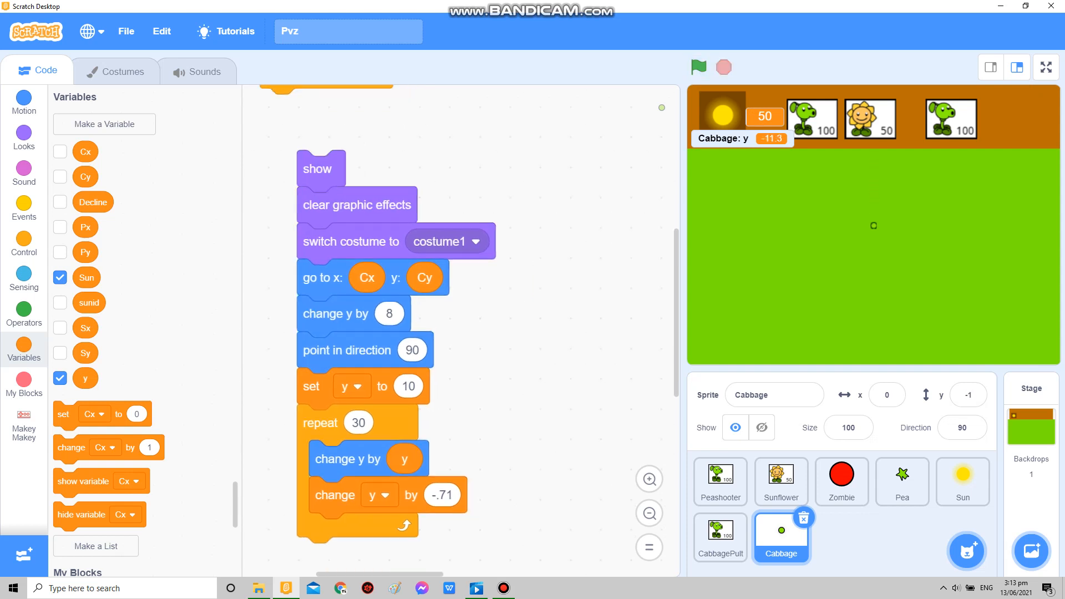
click(105, 123)
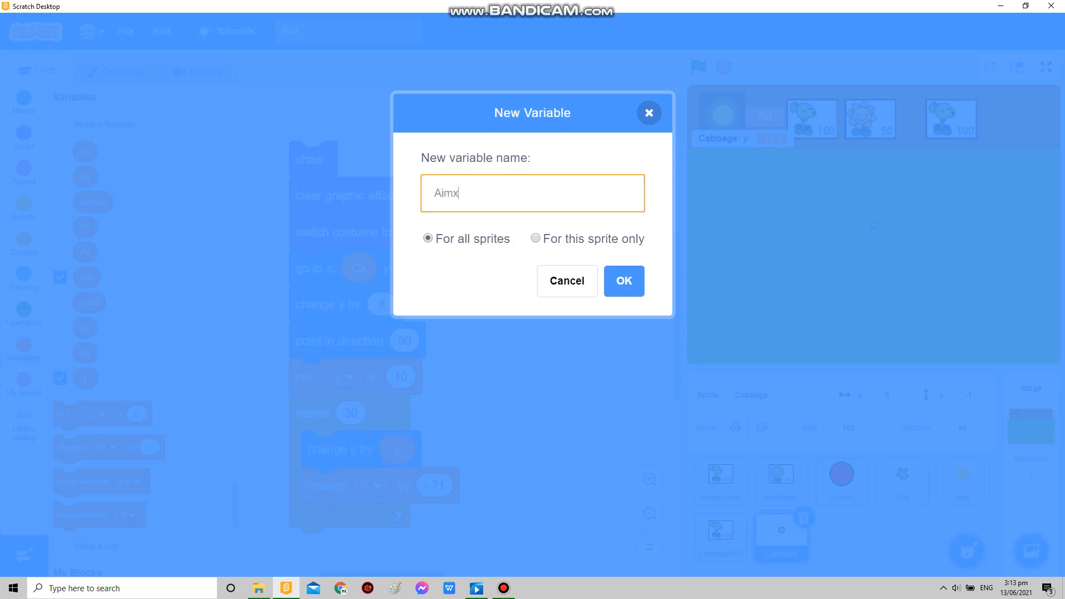
- Create global Aimx and sprite-only A, hiding both monitors from the stage
key(Return)
click(104, 123)
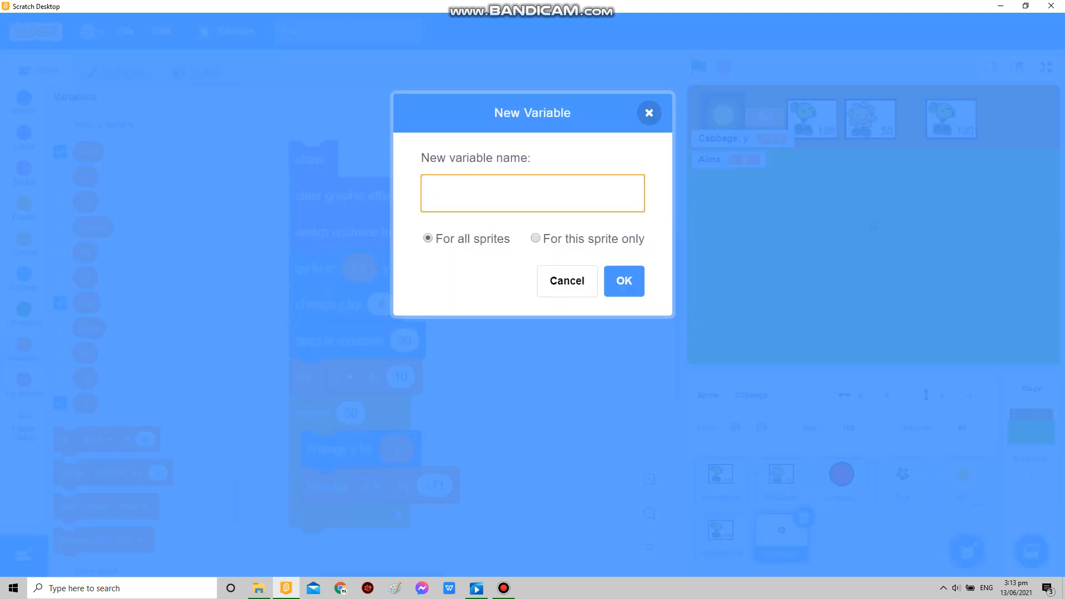
text(A)
click(535, 238)
click(624, 280)
click(59, 152)
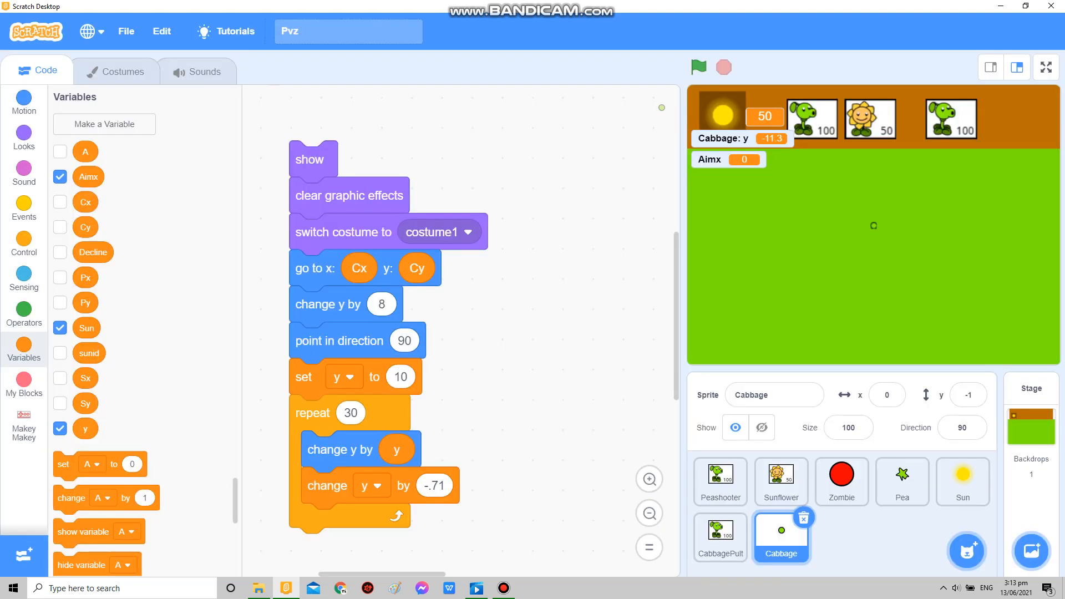
click(60, 177)
scroll(141, 333, down, 3)
drag(64, 268, 303, 268)
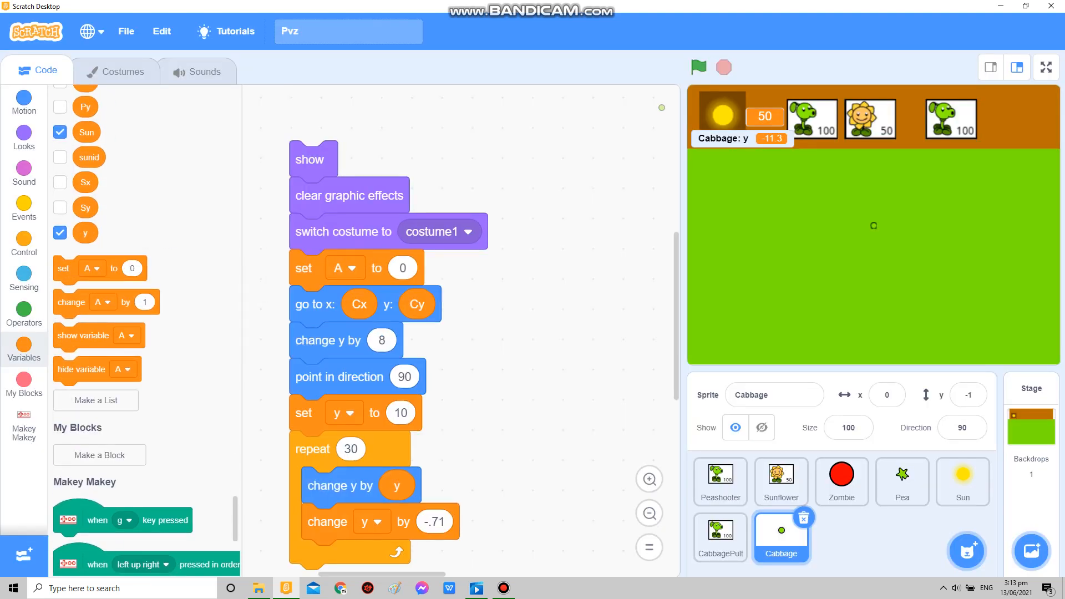
- Make the Cabbage clone's new set block set A to the value of Aimx
click(344, 269)
click(272, 332)
scroll(142, 333, up, 5)
mouse_move(85, 173)
mouse_down()
mouse_move(436, 276)
mouse_move(501, 283)
mouse_up()
click(354, 268)
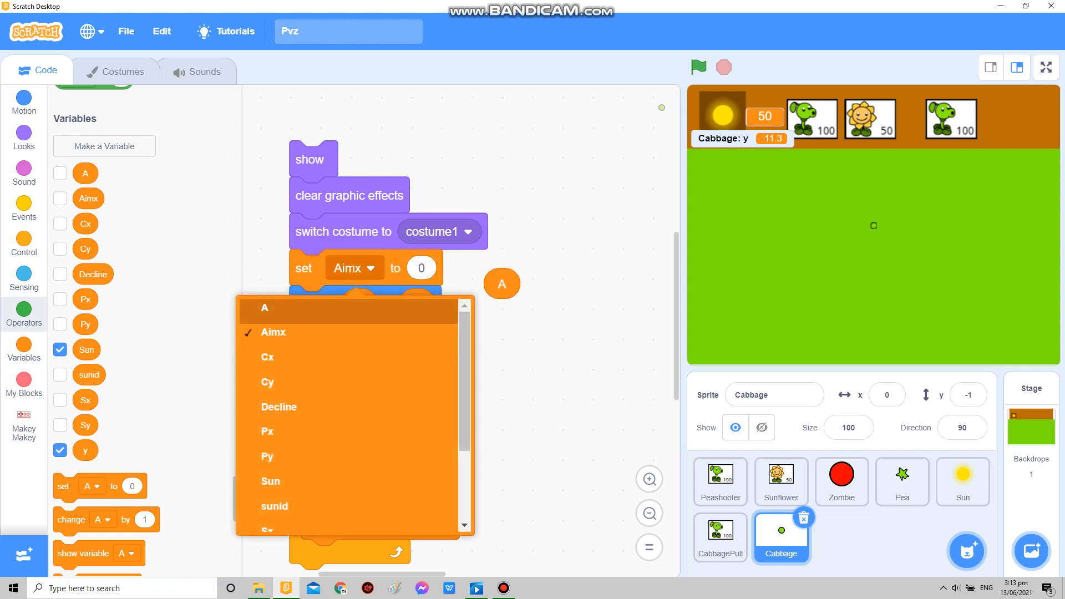
click(283, 310)
drag(88, 198, 402, 267)
scroll(457, 334, up, 2)
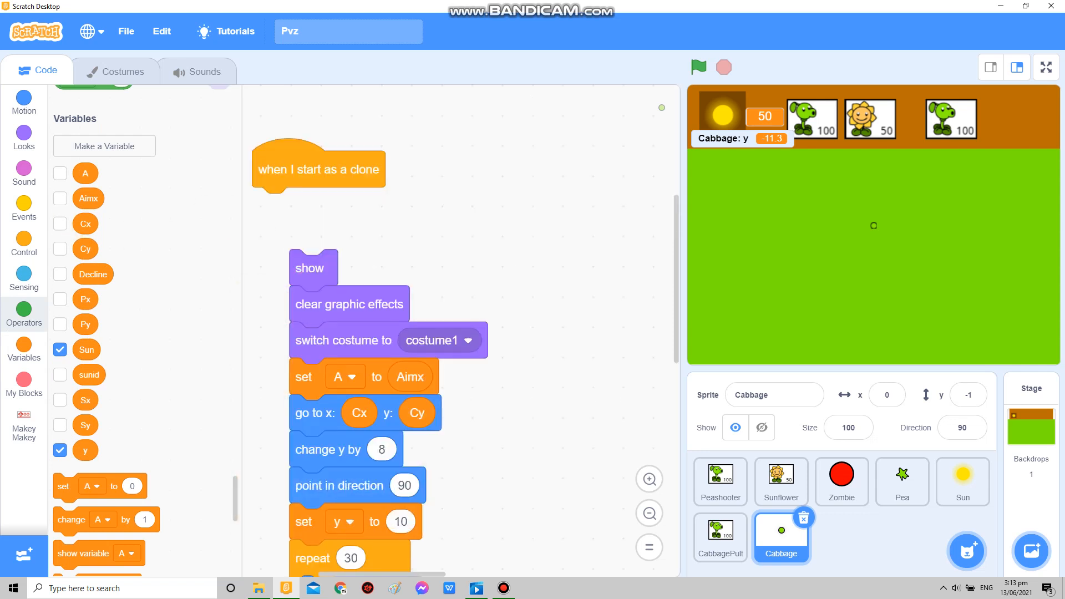
- Tidy the script stack higher and switch to CabbagePult's scripts
drag(290, 217, 273, 97)
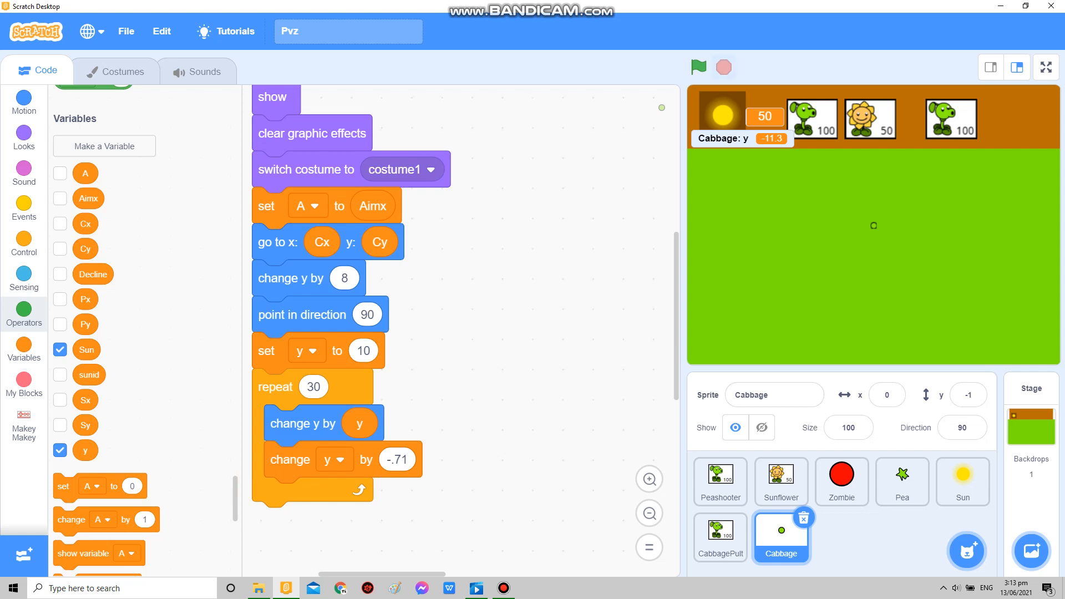
click(902, 482)
click(721, 537)
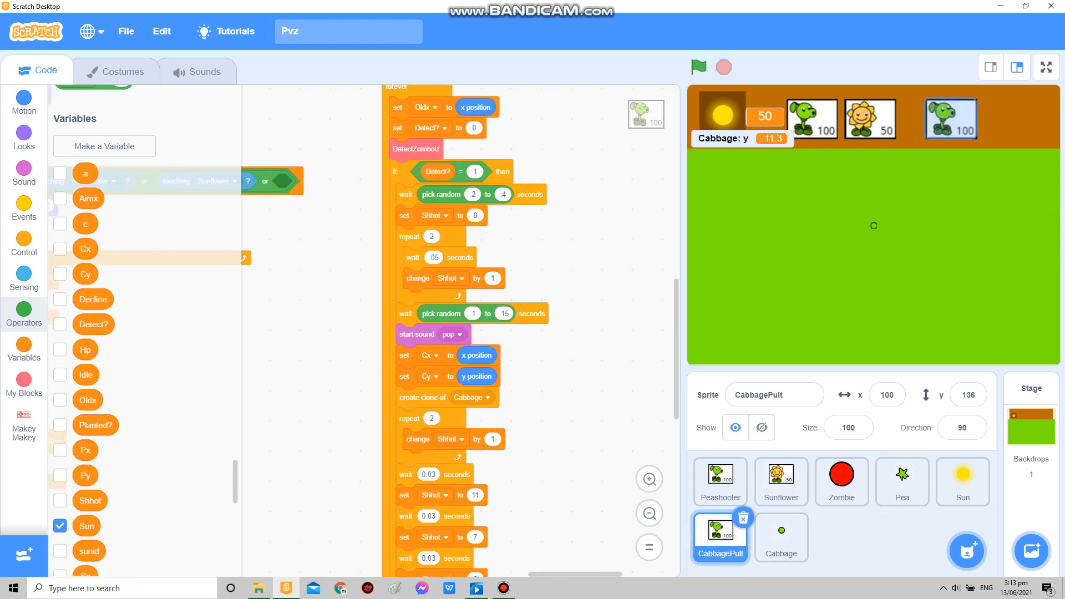
scroll(458, 334, right, 1)
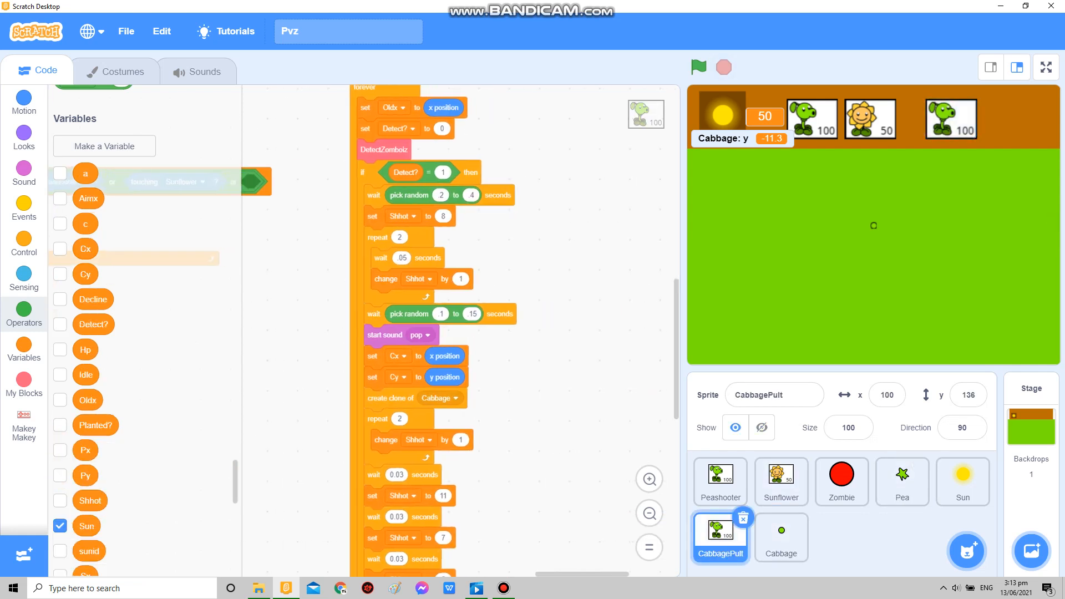
- Replace the loop's final one-second wait with the random wait block
drag(566, 333, 528, 362)
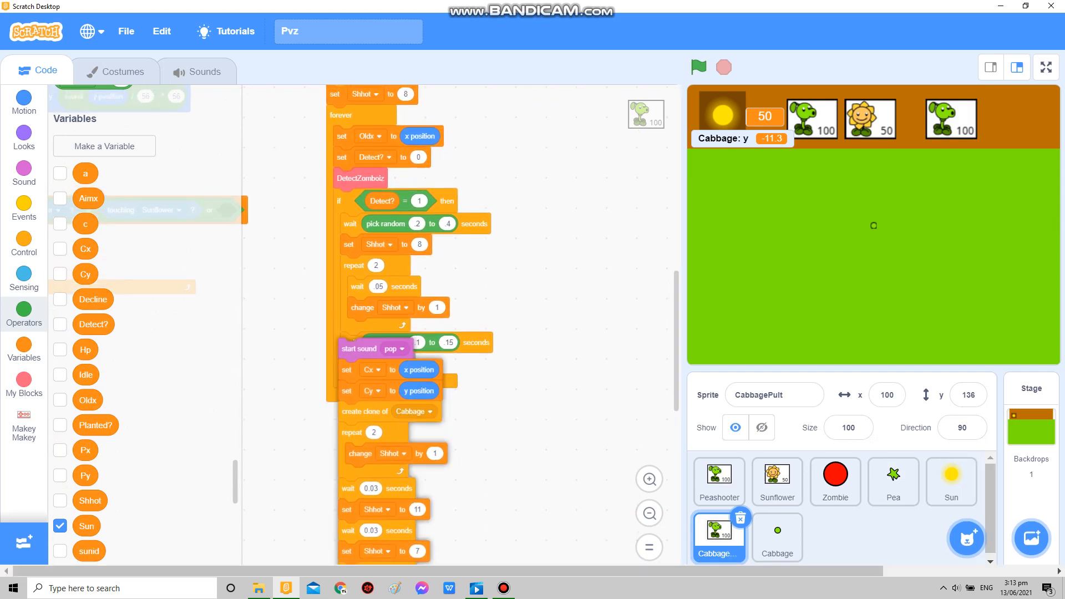
scroll(458, 334, down, 5)
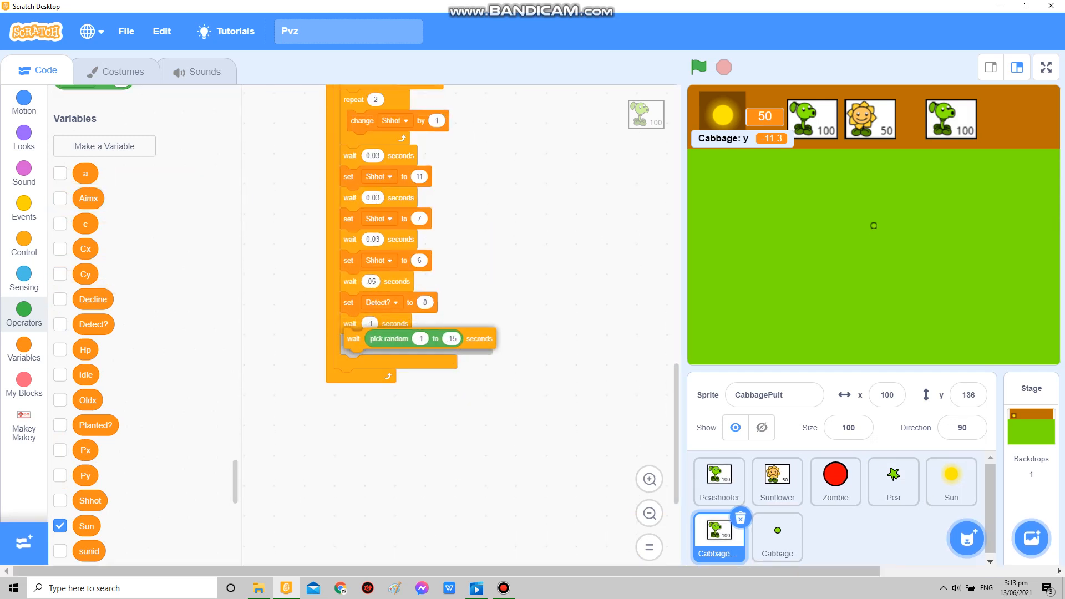
drag(354, 324, 166, 367)
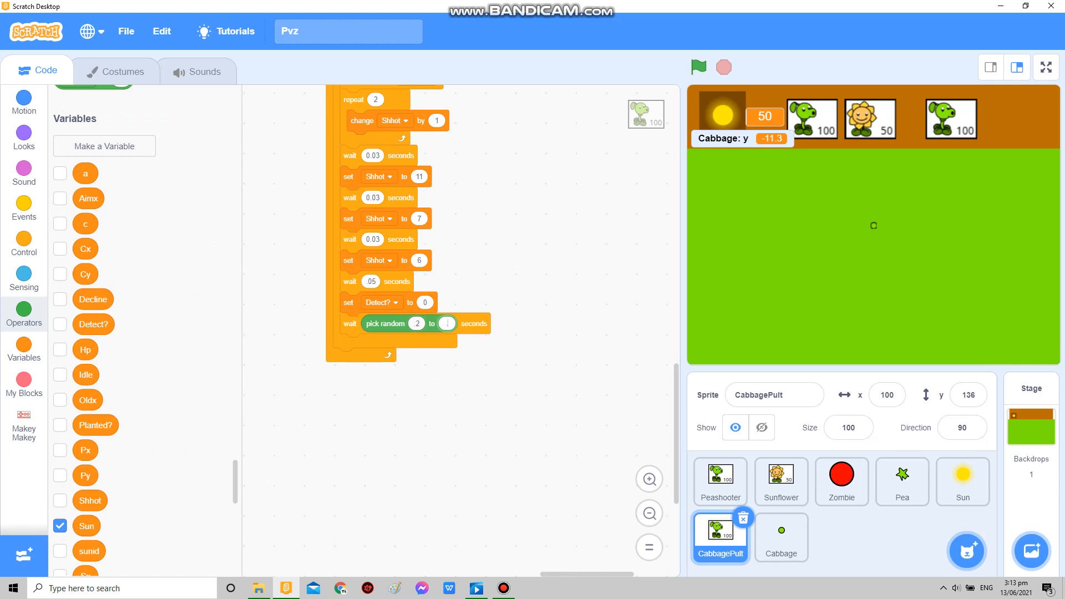
scroll(457, 333, up, 6)
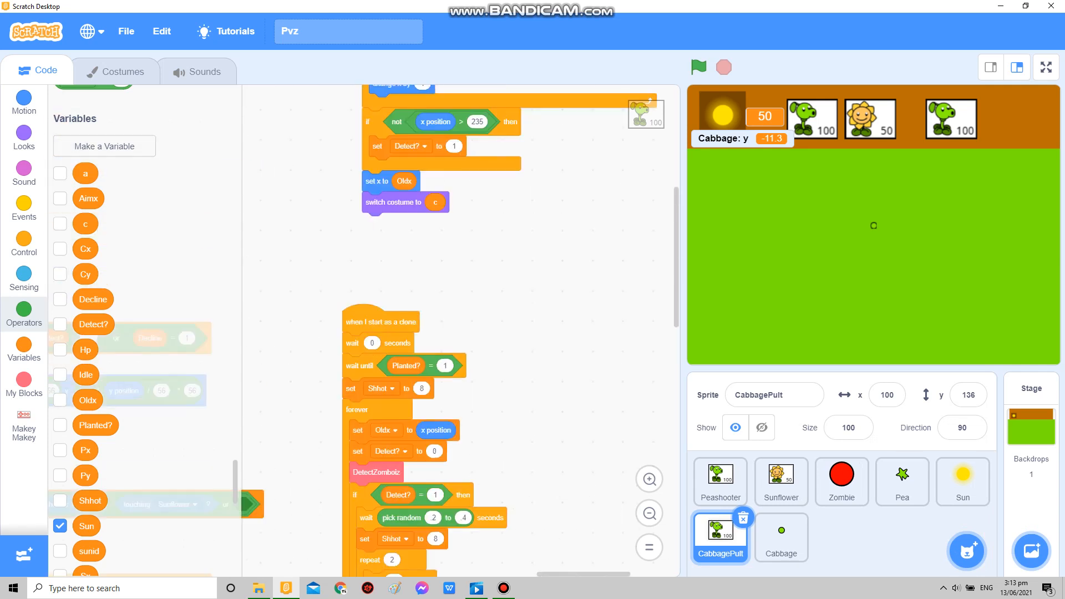
scroll(457, 334, up, 3)
scroll(133, 374, down, 5)
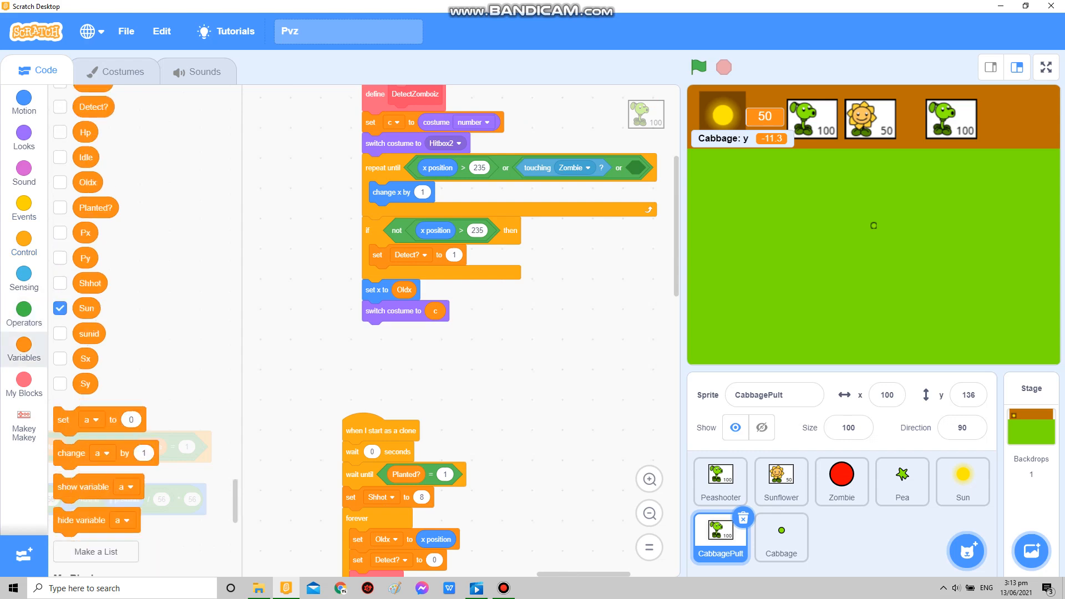
- Append 'set Aimx to 0' to DetectZomboiz and begin making a new variable
drag(63, 419, 375, 332)
click(398, 333)
click(316, 391)
scroll(458, 333, down, 3)
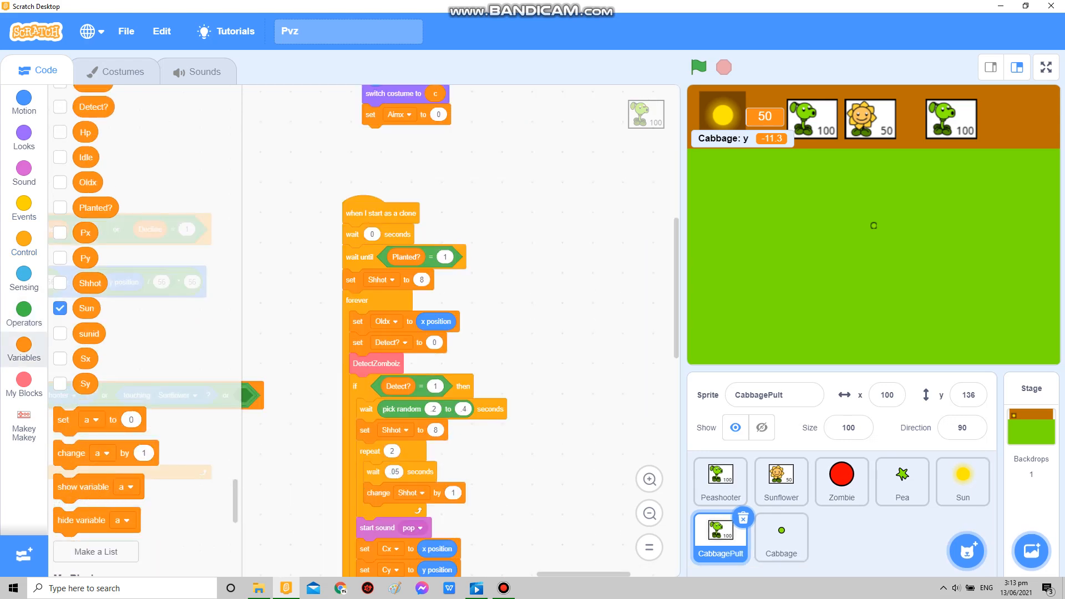
scroll(458, 333, down, 3)
scroll(458, 332, up, 5)
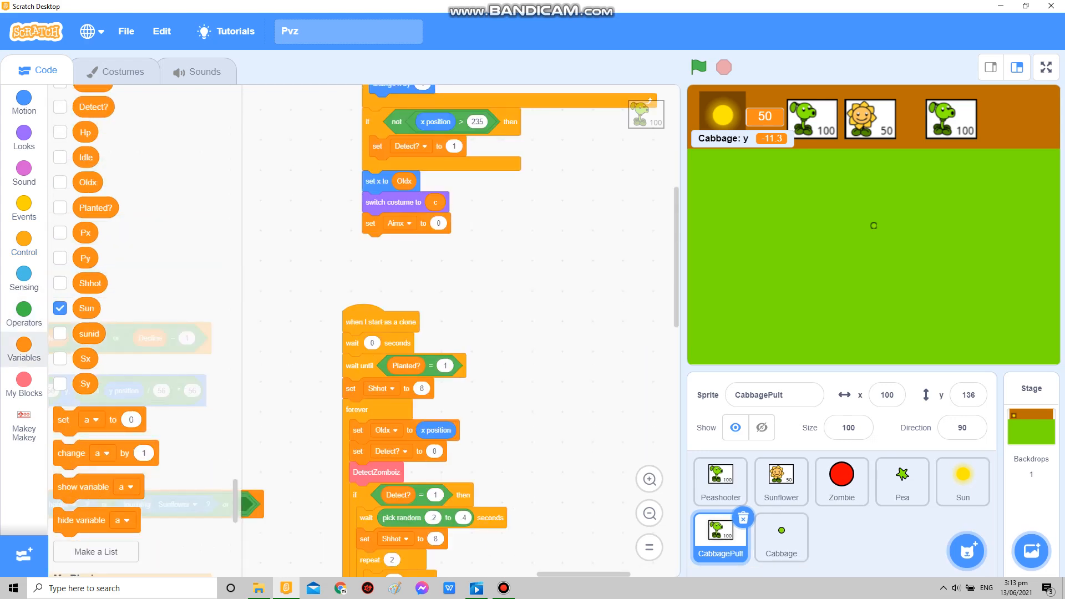
scroll(458, 332, up, 3)
scroll(134, 333, up, 5)
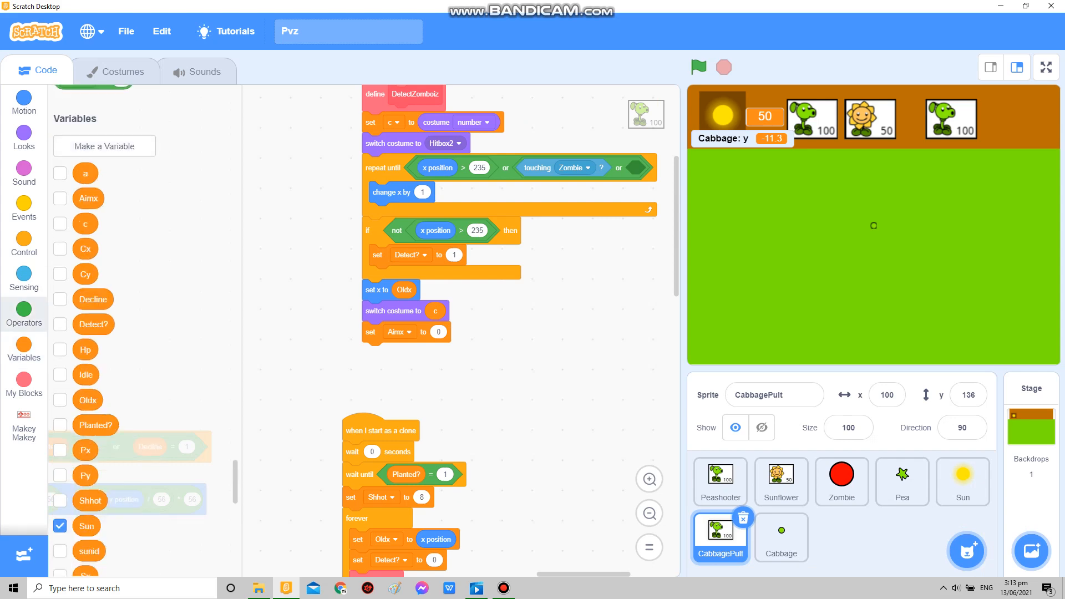
click(104, 146)
text(A)
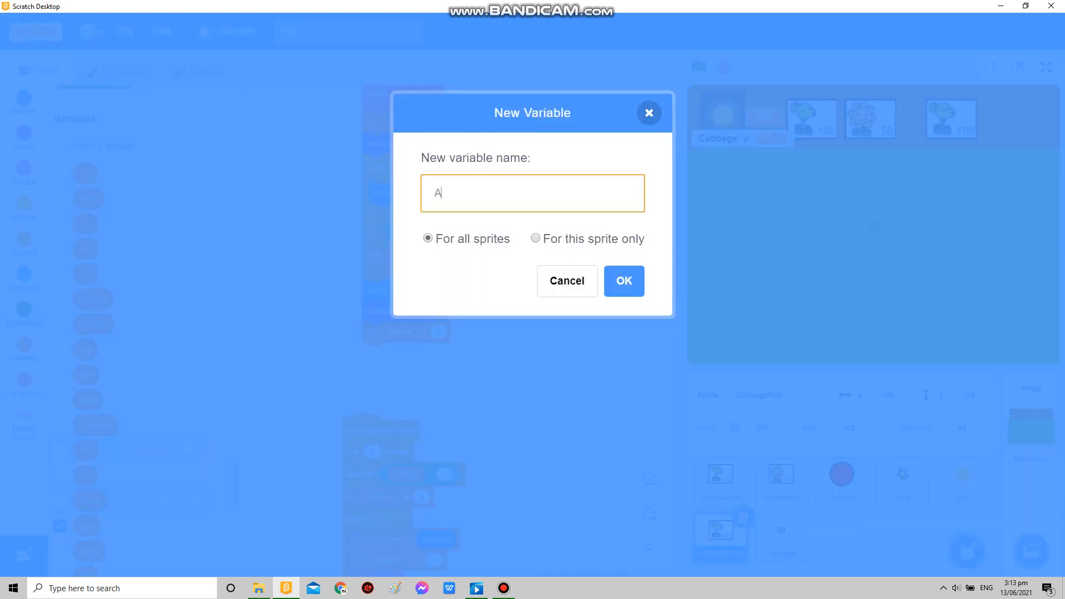
- Create variable A and place 'set A to 0' right after DetectZomboiz's repeat-until loop
key(Tab)
click(624, 280)
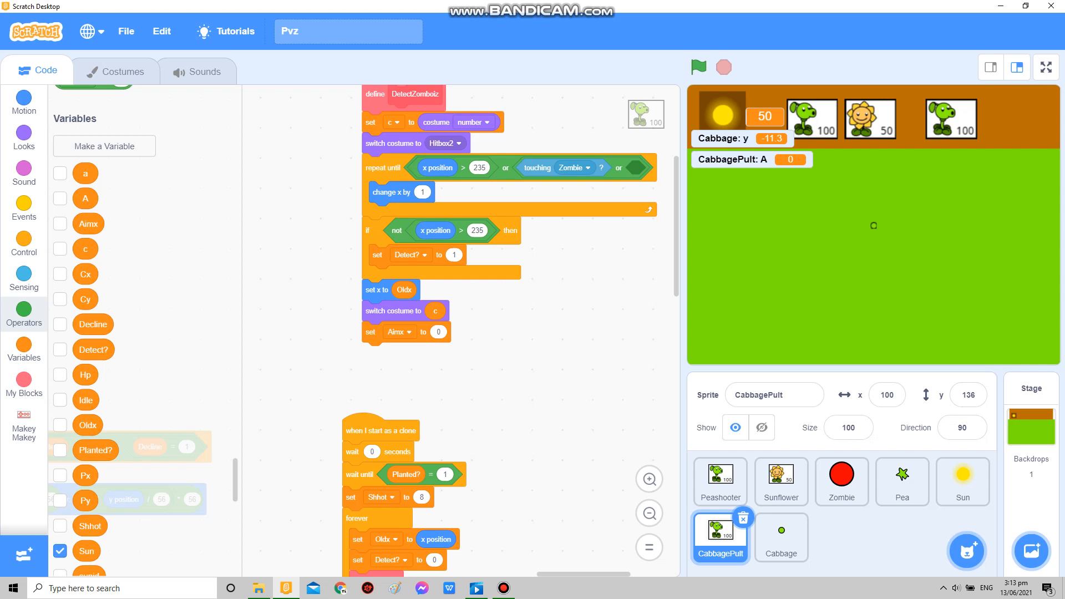
click(399, 332)
click(317, 384)
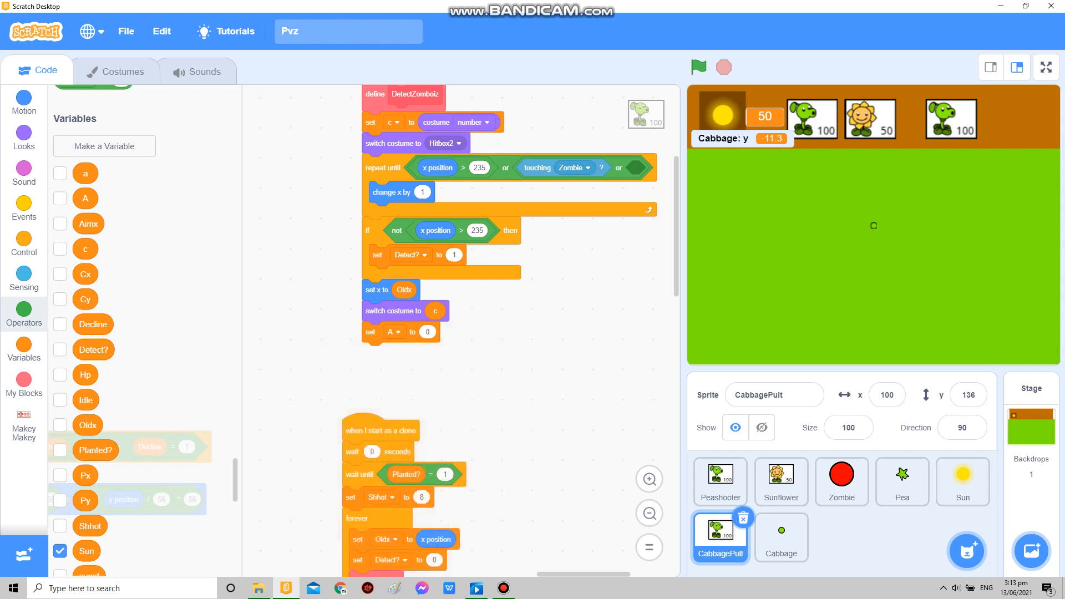
drag(372, 332, 373, 231)
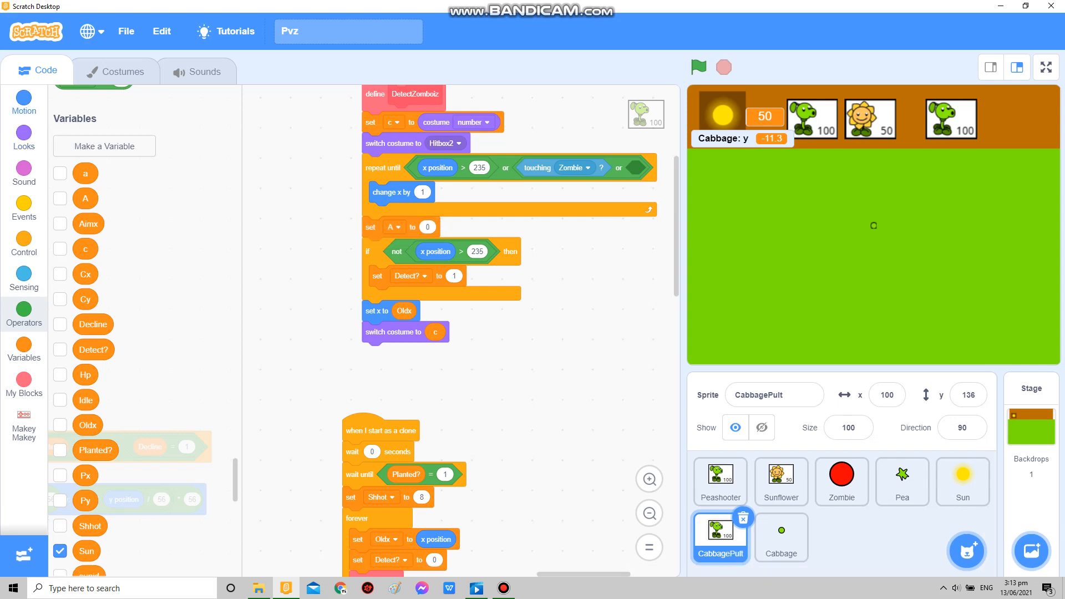
click(23, 104)
scroll(133, 333, down, 5)
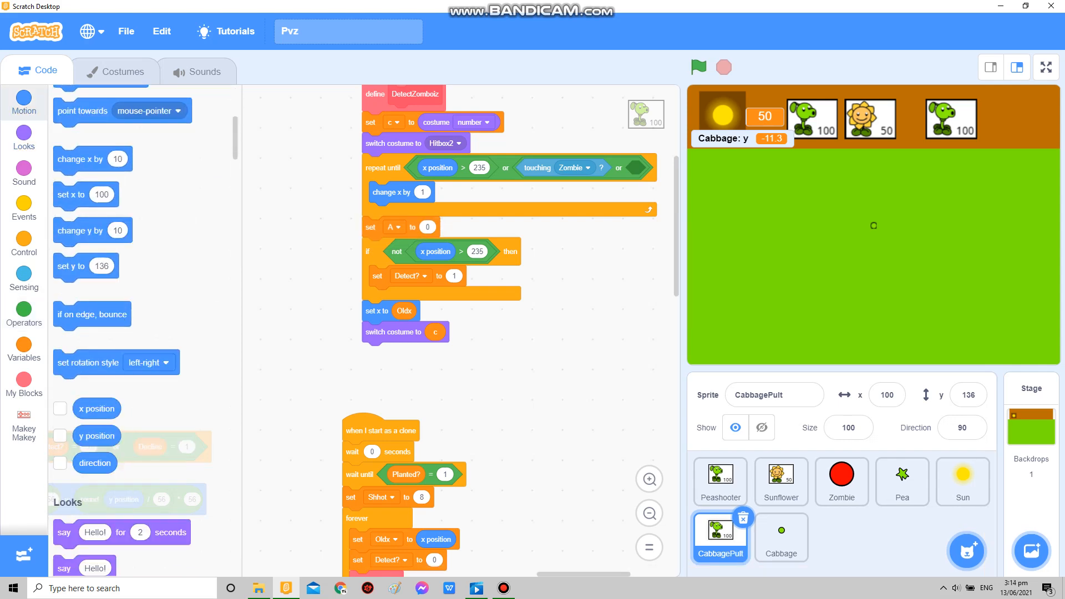
- Store x position in A and add a 'set Aimx' step before the pop sound
mouse_move(96, 408)
mouse_down()
mouse_move(320, 259)
mouse_move(416, 227)
mouse_up()
scroll(459, 333, down, 10)
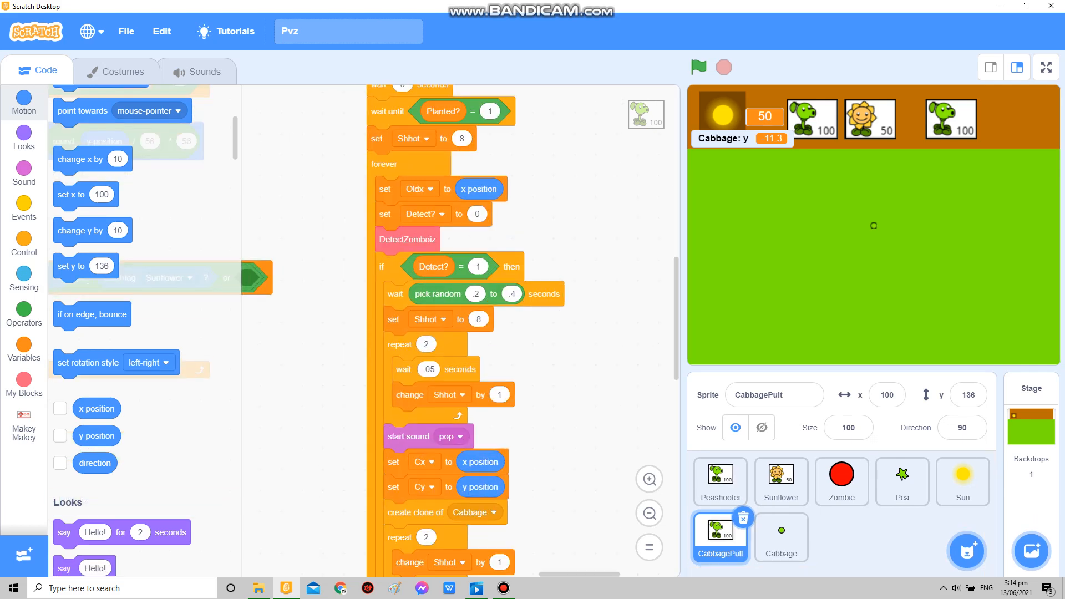
scroll(458, 333, down, 5)
click(24, 349)
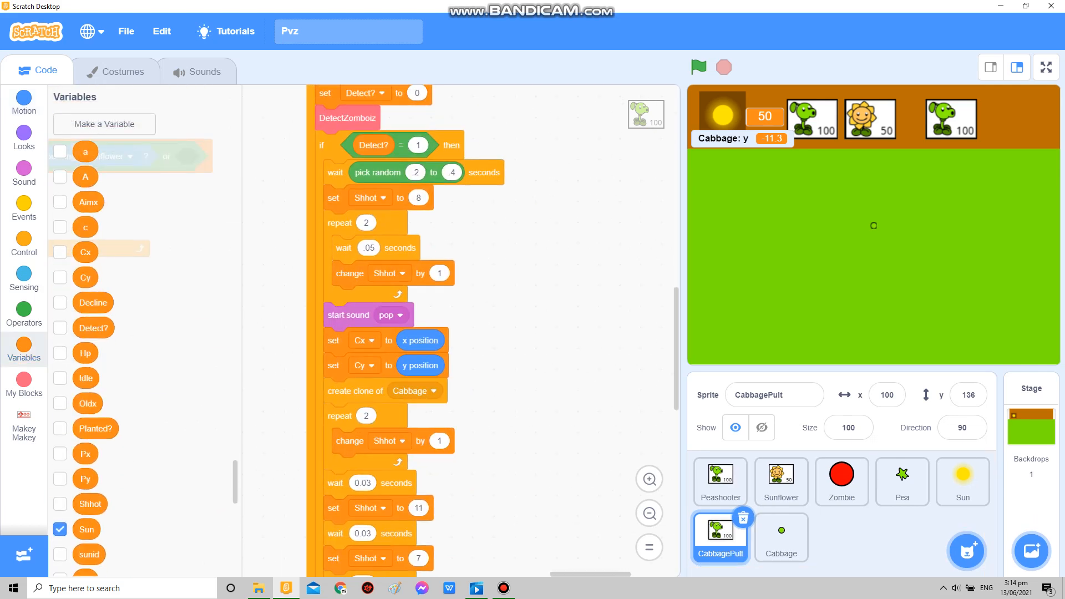
scroll(133, 333, down, 5)
mouse_move(75, 422)
mouse_down()
mouse_move(341, 339)
mouse_move(341, 325)
mouse_up()
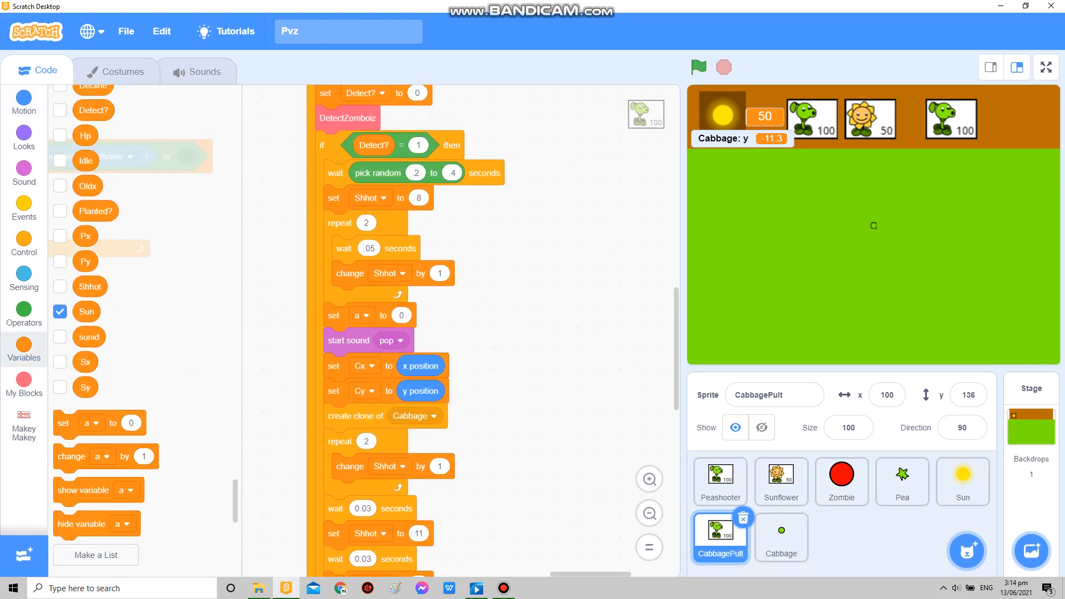
click(365, 315)
click(350, 430)
scroll(133, 334, up, 10)
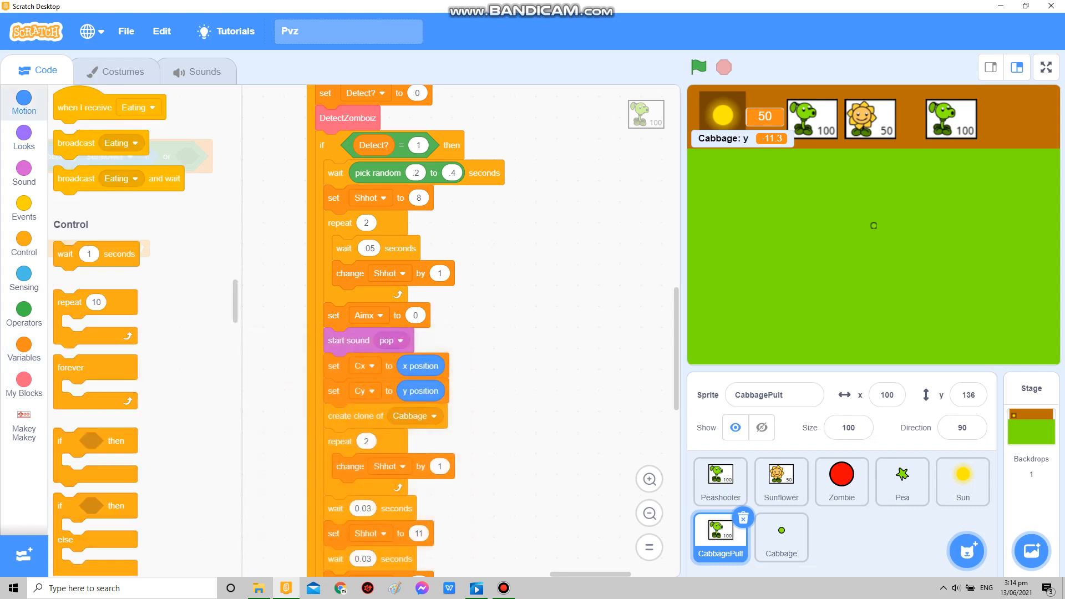
scroll(134, 333, up, 10)
click(23, 350)
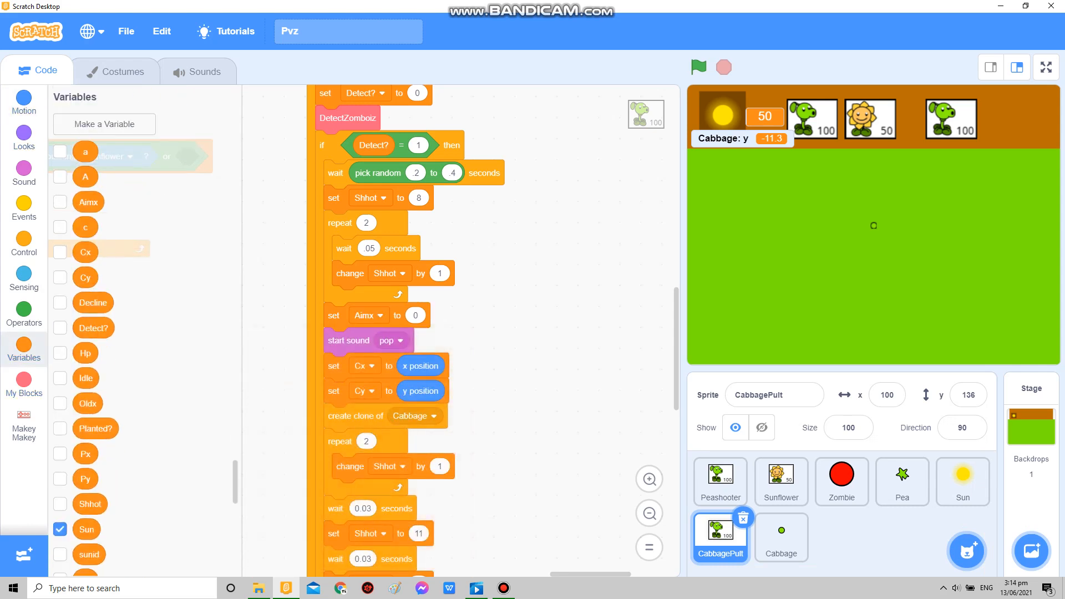
scroll(134, 333, up, 10)
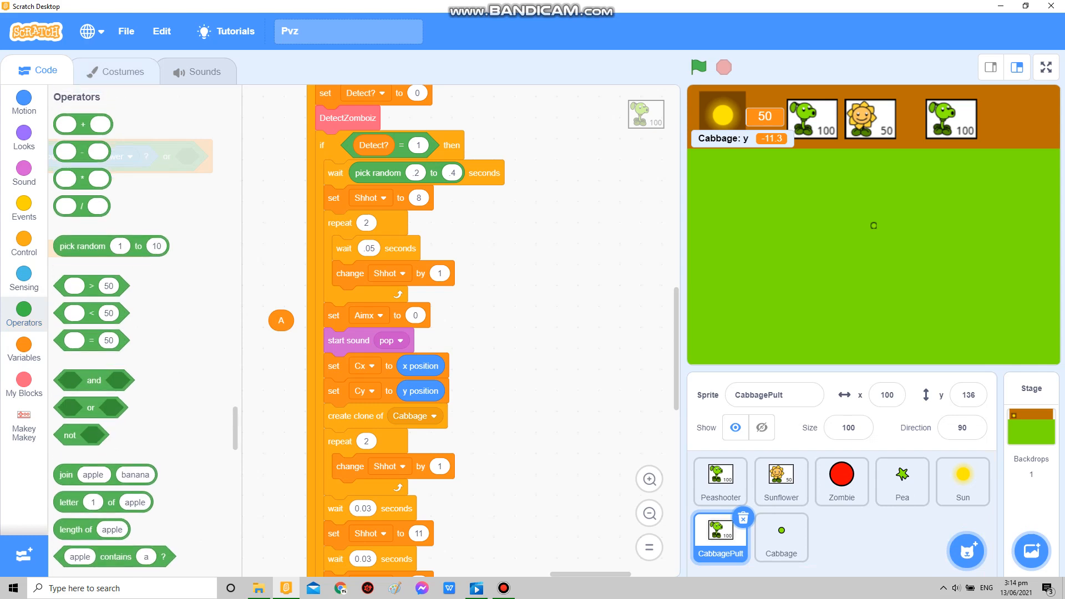
- Make that step set Aimx to A + 10 using an addition operator
click(117, 72)
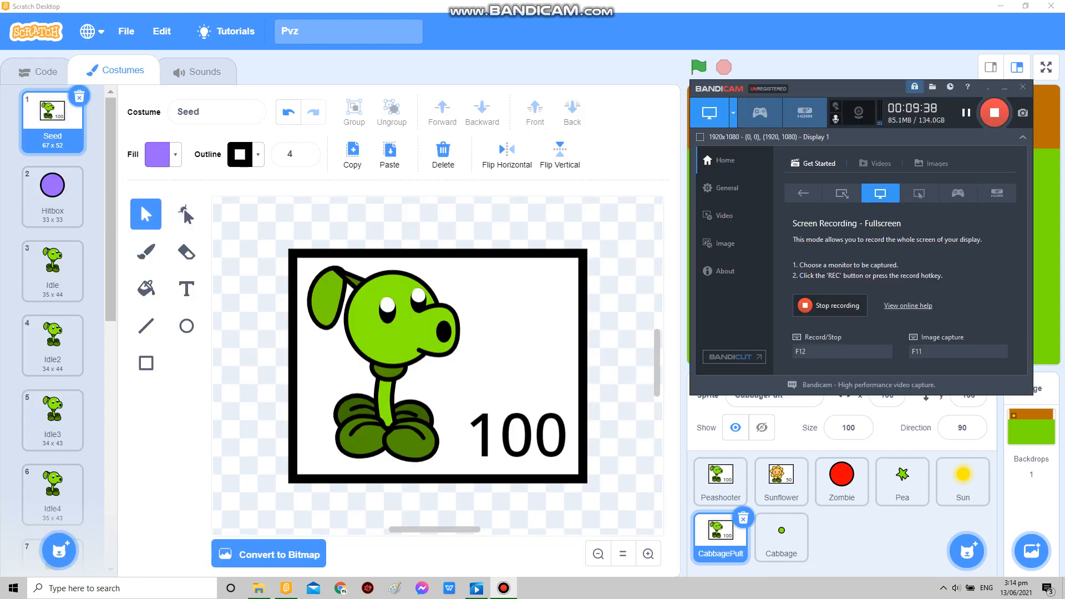
click(46, 71)
scroll(417, 334, down, 2)
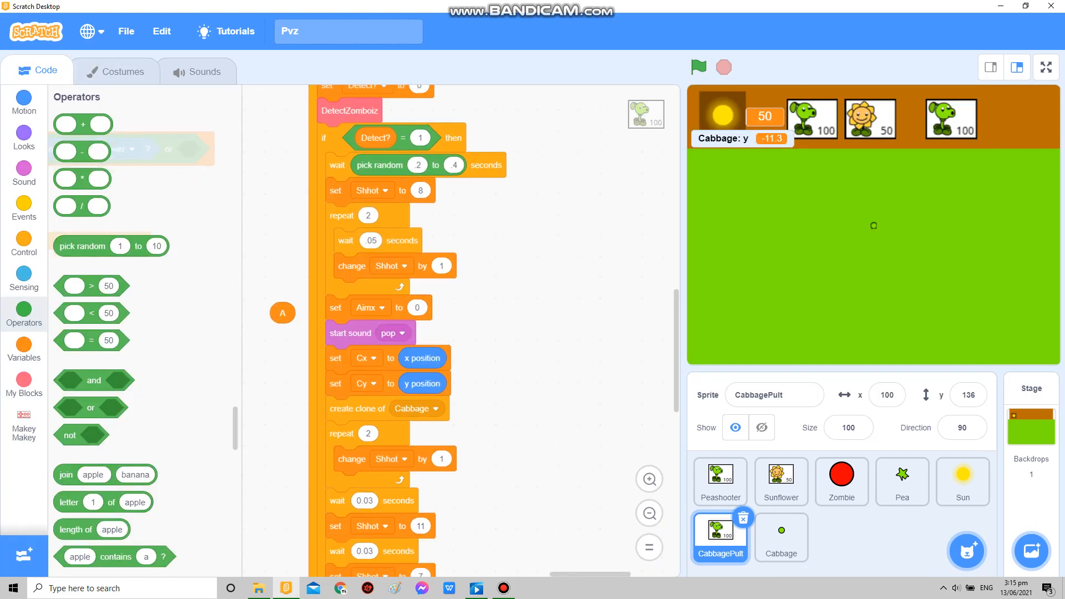
drag(282, 281, 418, 277)
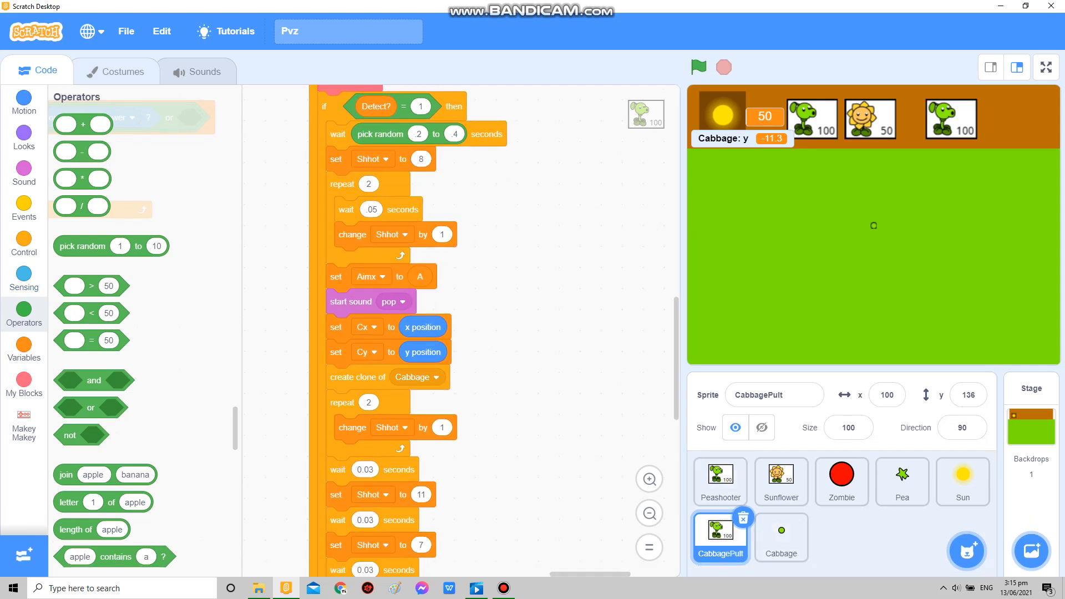
click(117, 72)
click(46, 71)
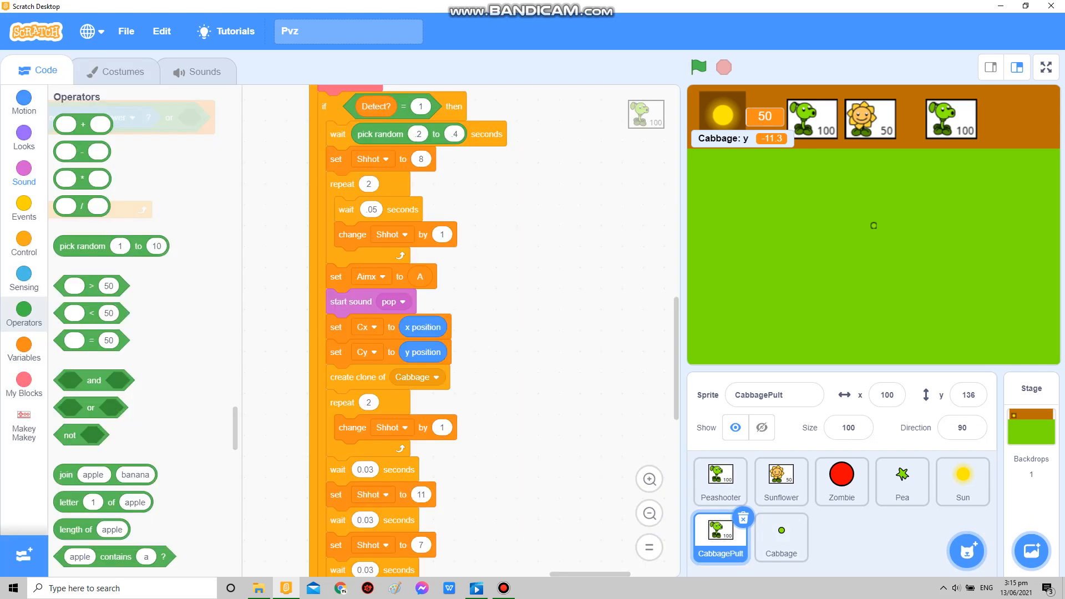
drag(82, 125, 523, 264)
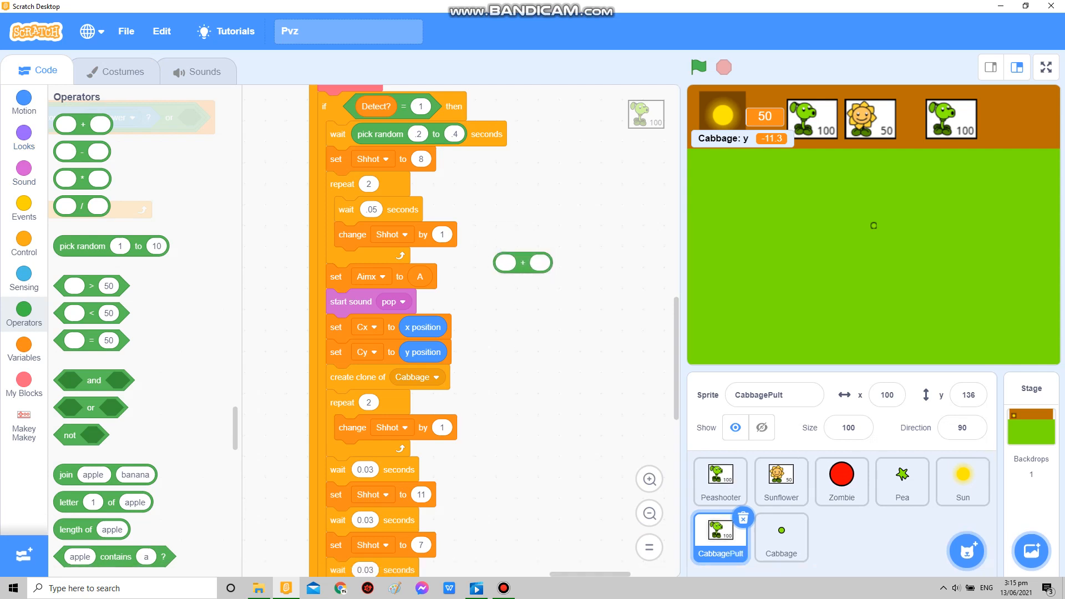
drag(419, 277, 507, 263)
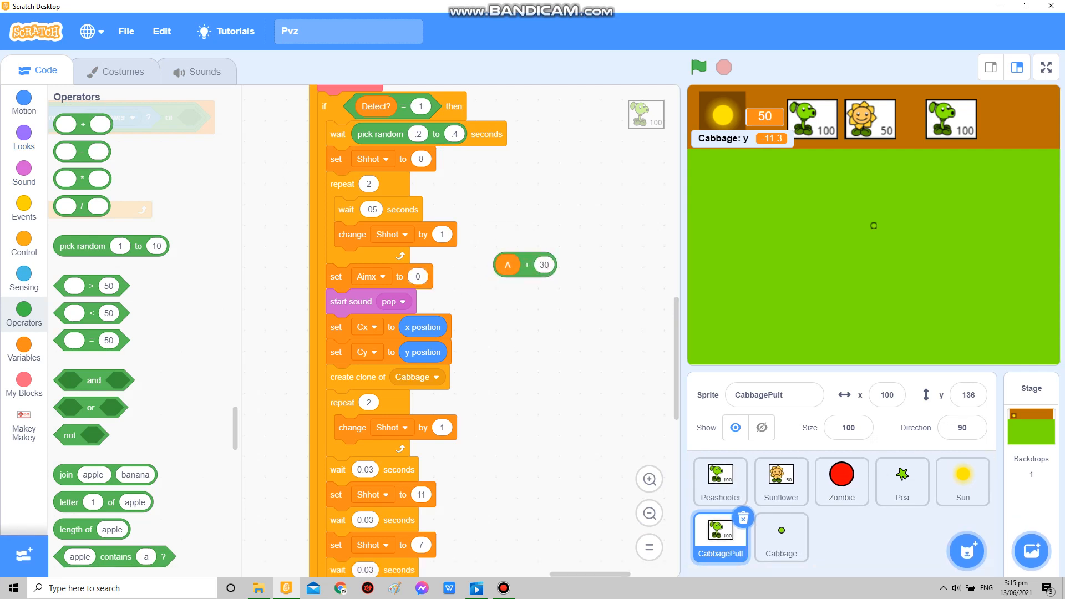
text(0)
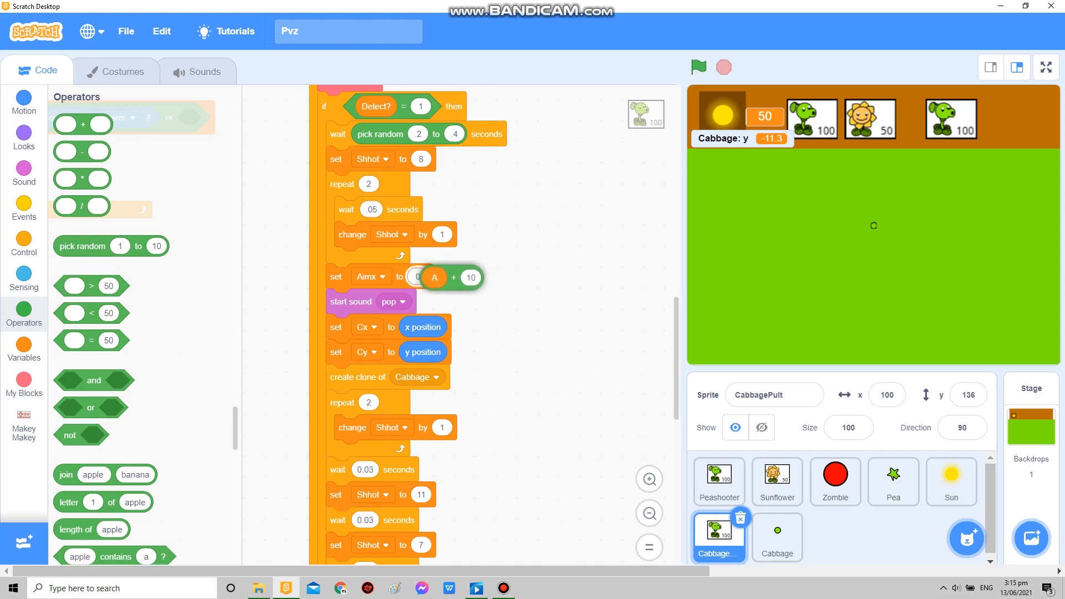
drag(509, 264, 426, 278)
- Switch to the Cabbage sprite's script
click(780, 537)
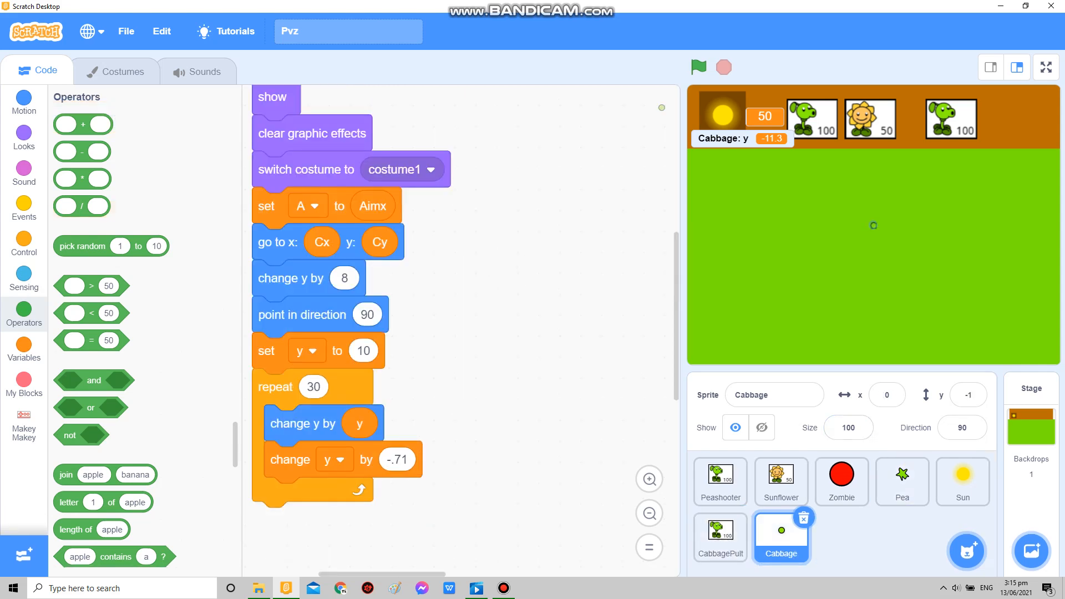
scroll(457, 291, down, 2)
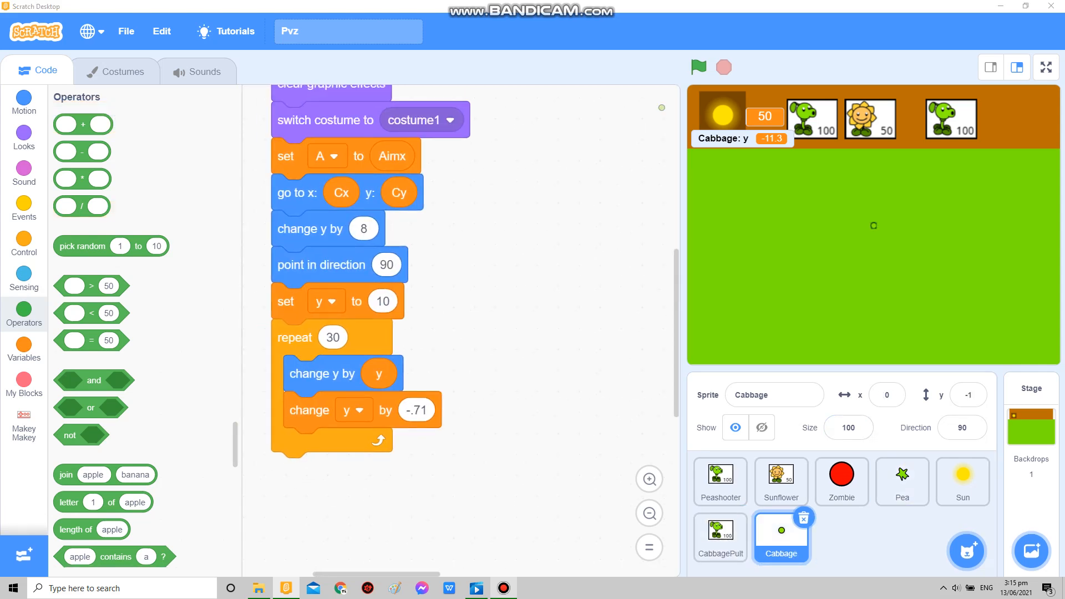
click(286, 588)
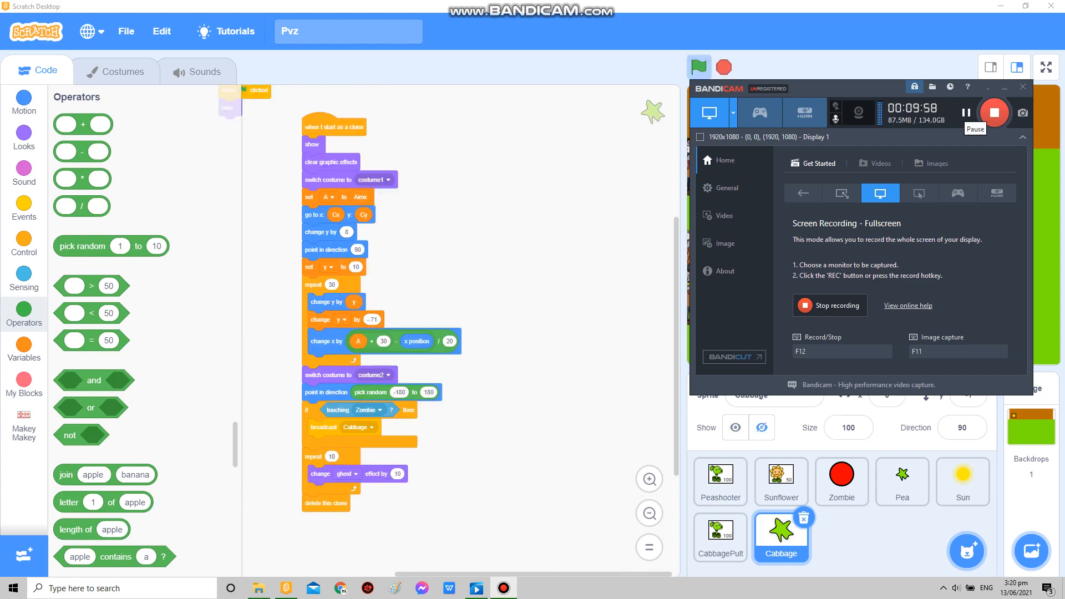